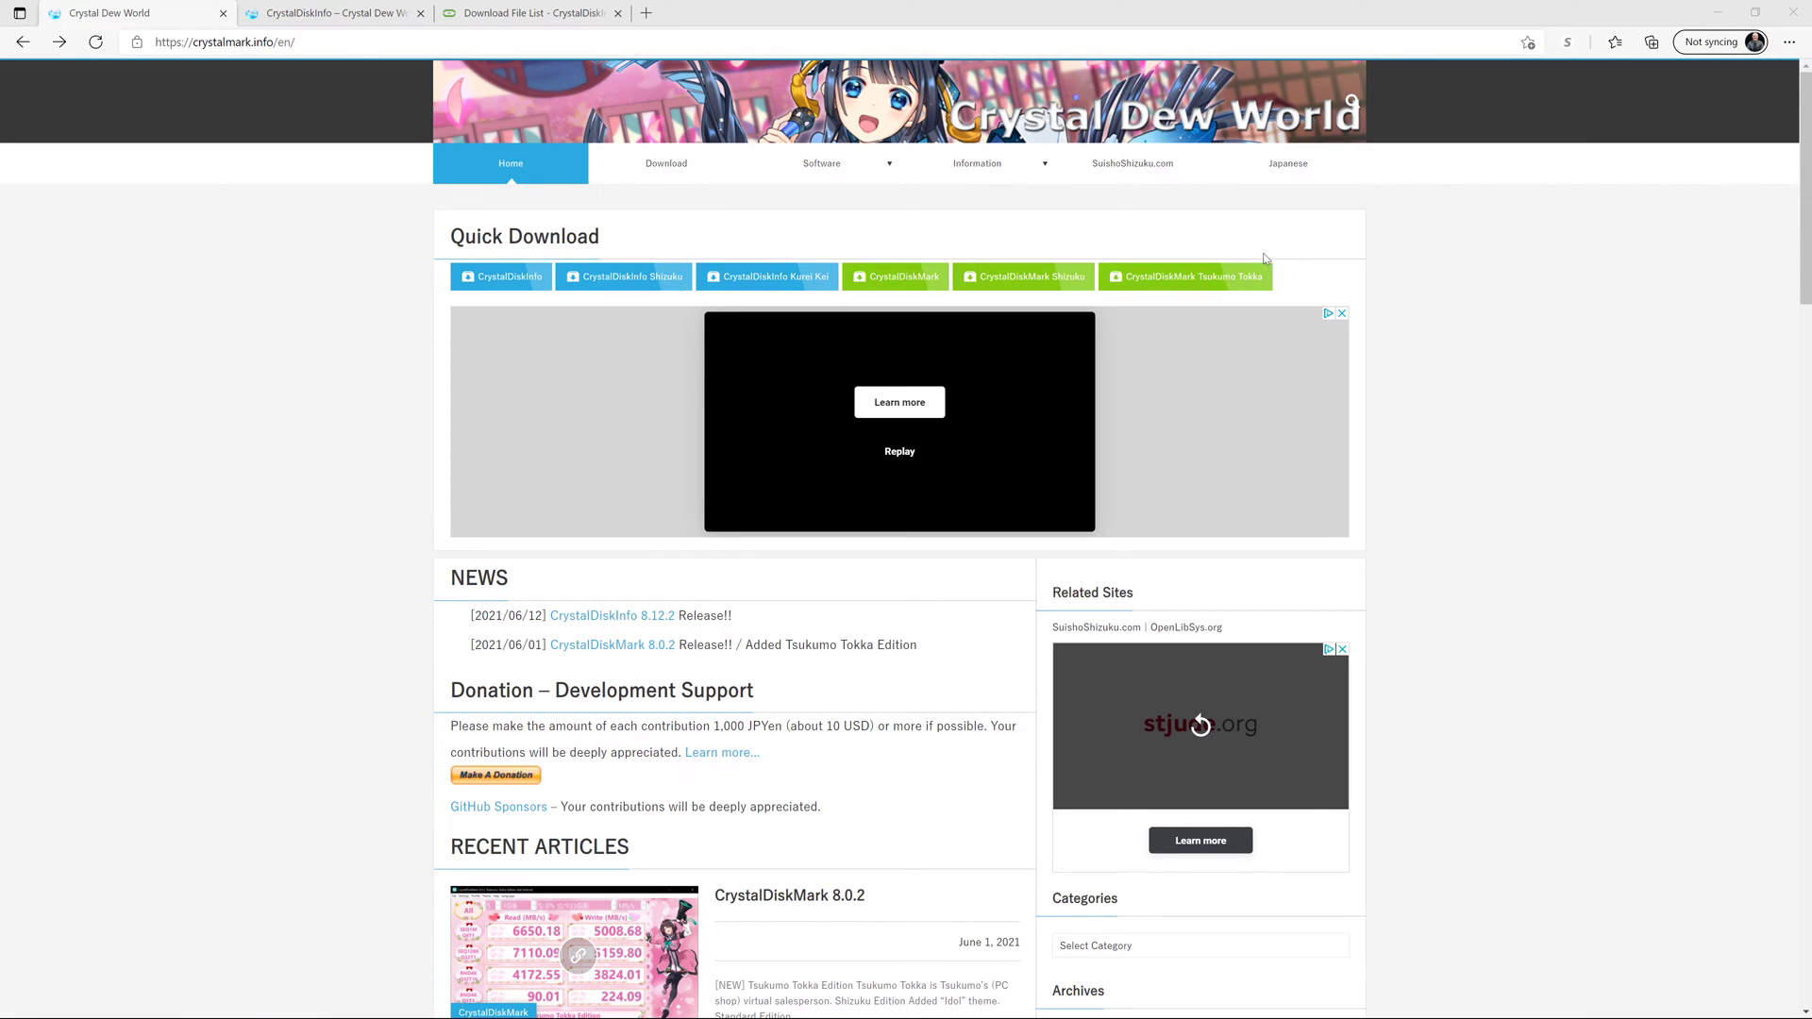
# - Switch to the CrystalDiskInfo tab on Crystal Dew World and review its editions and system requirements
pyautogui.click(332, 14)
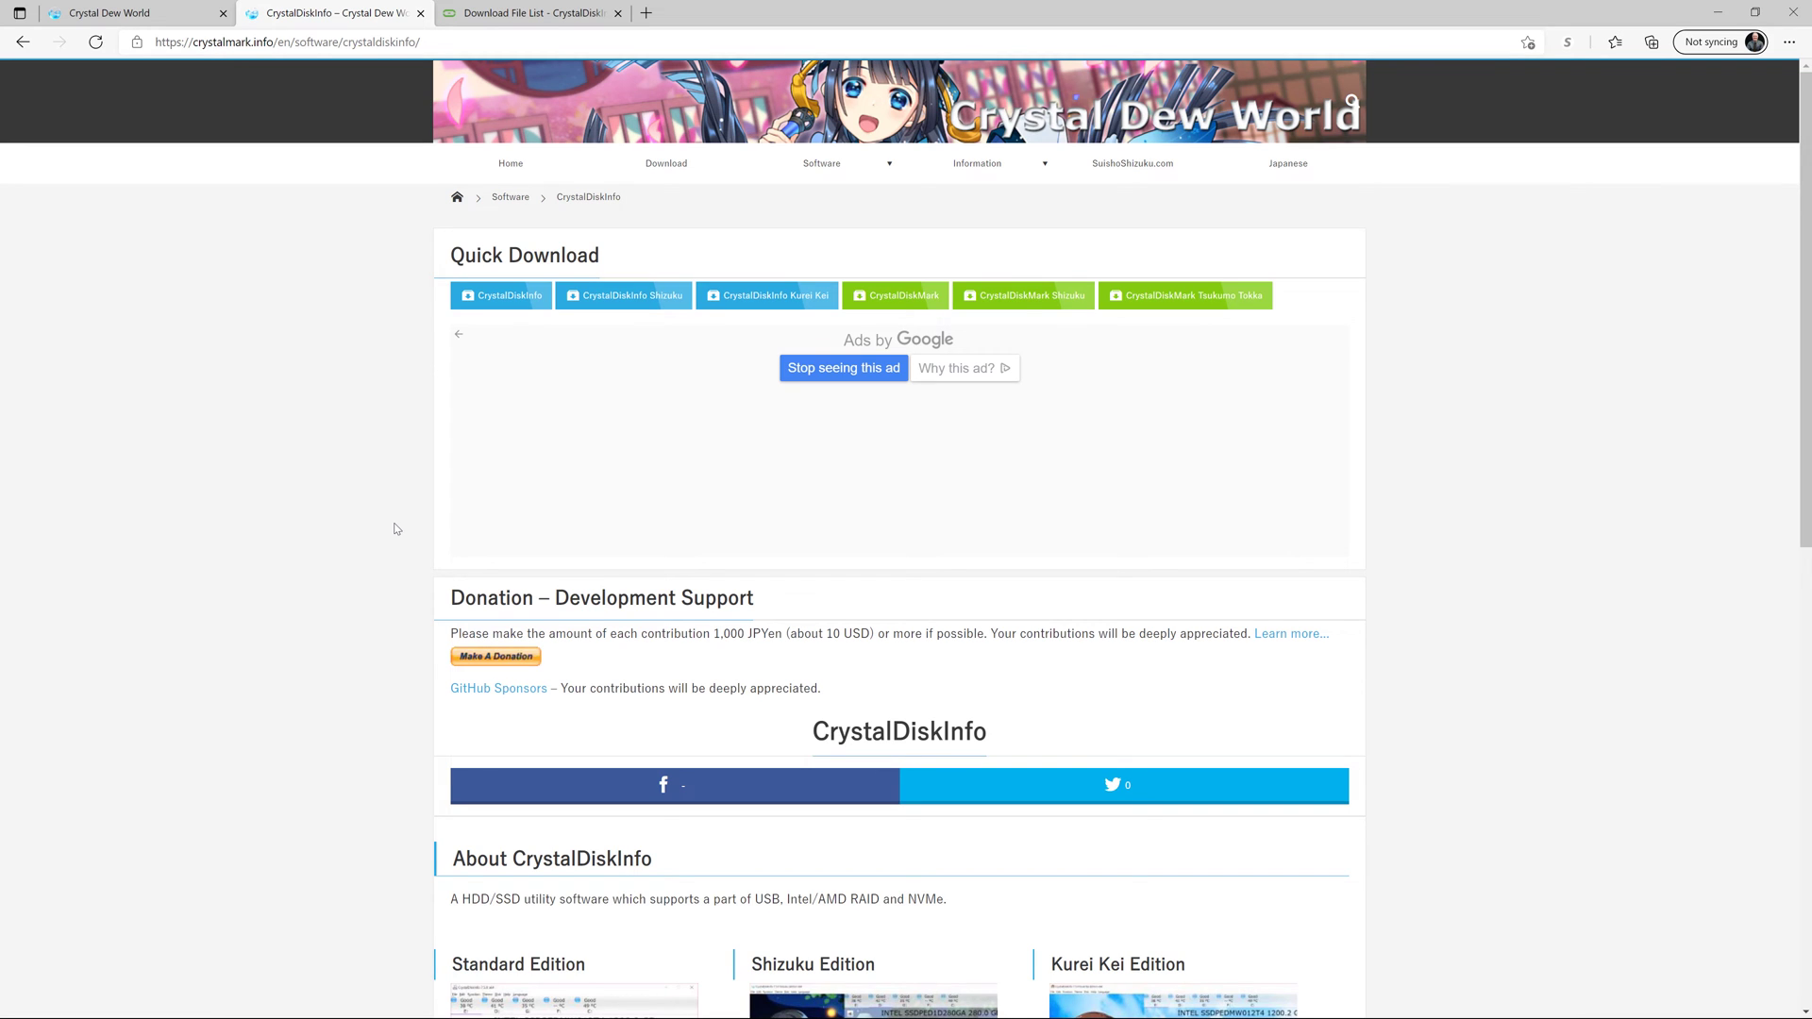
pyautogui.scroll(-9, 396, 528)
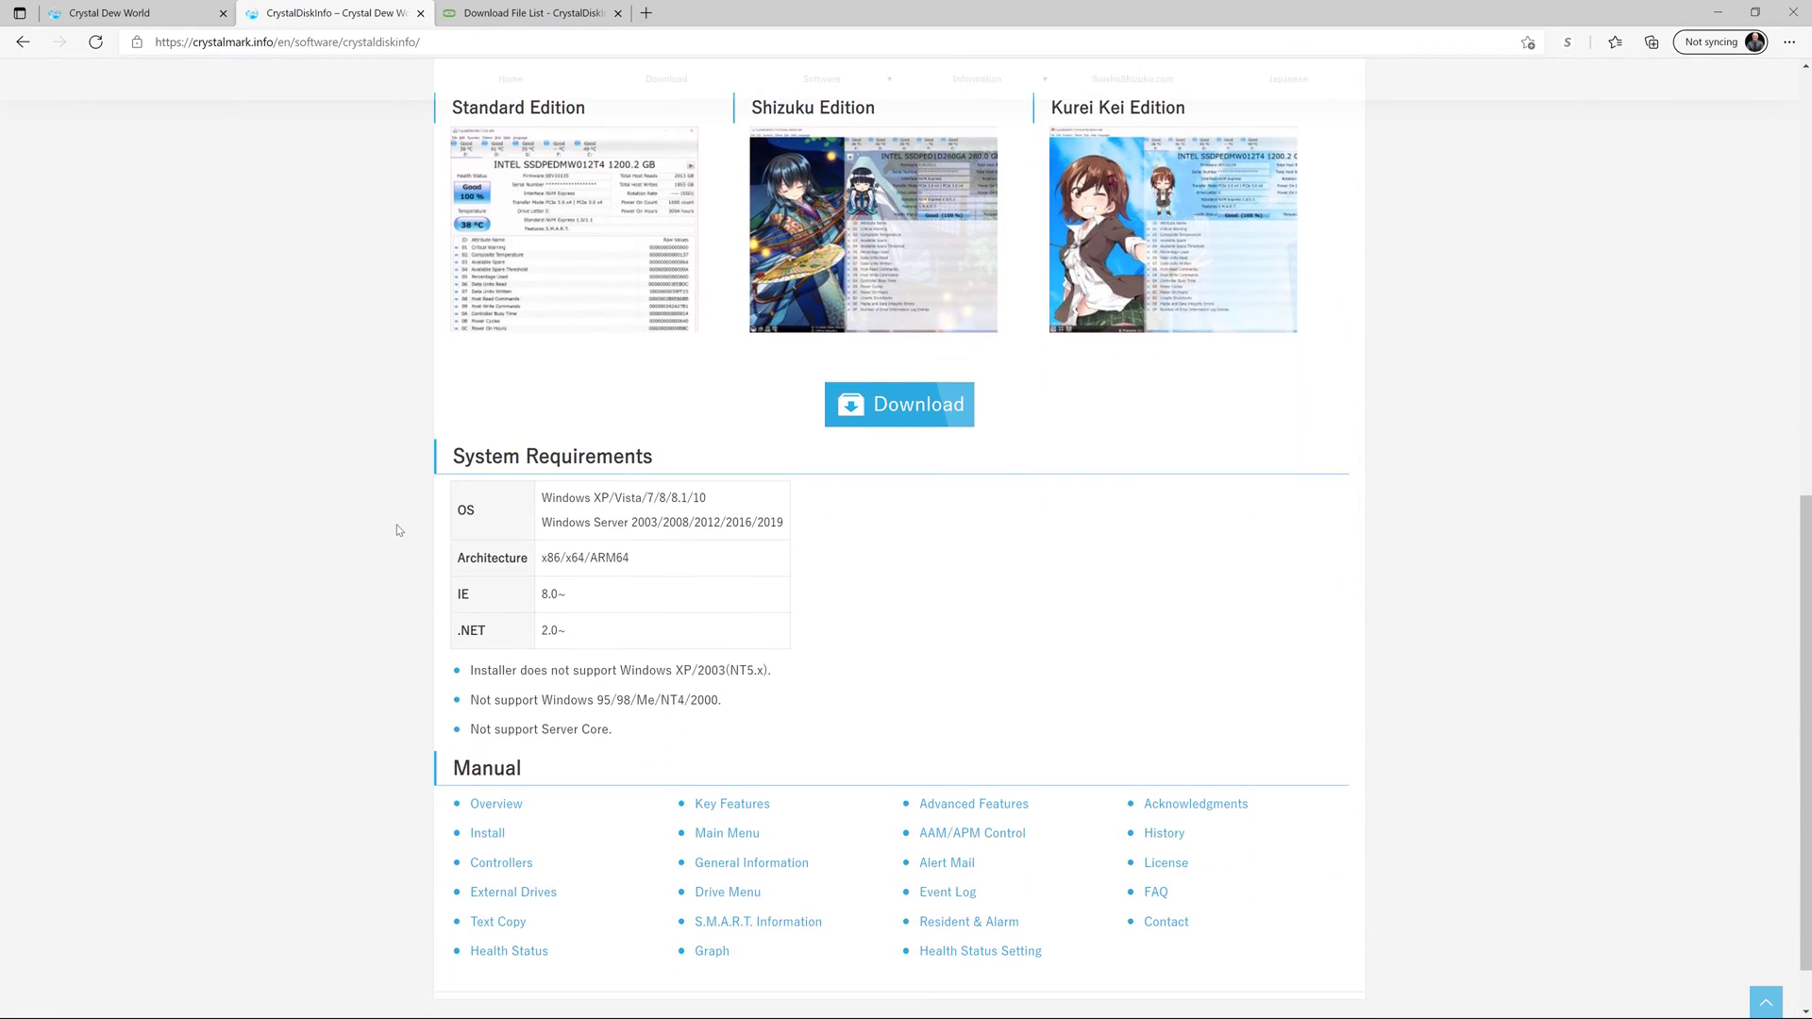
pyautogui.scroll(1, 396, 529)
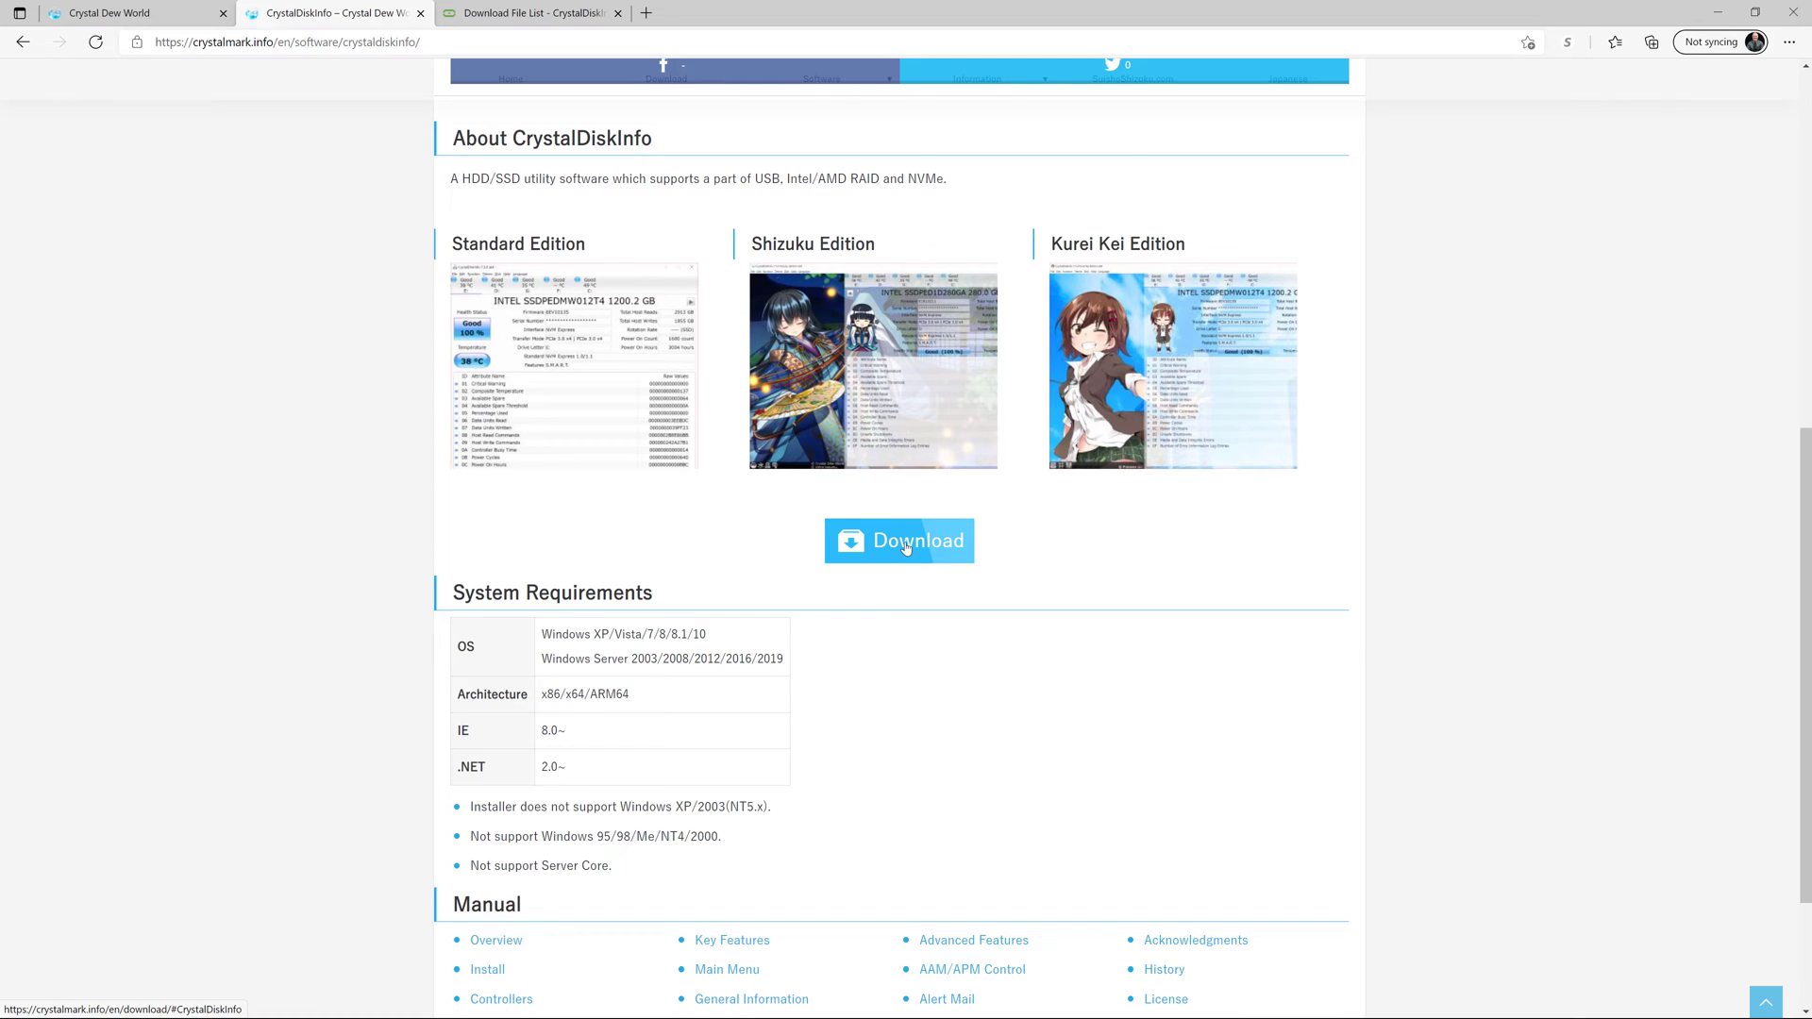
# - Download CrystalDiskInfo8_12_2.zip from the OSDN Download File List page
pyautogui.click(526, 15)
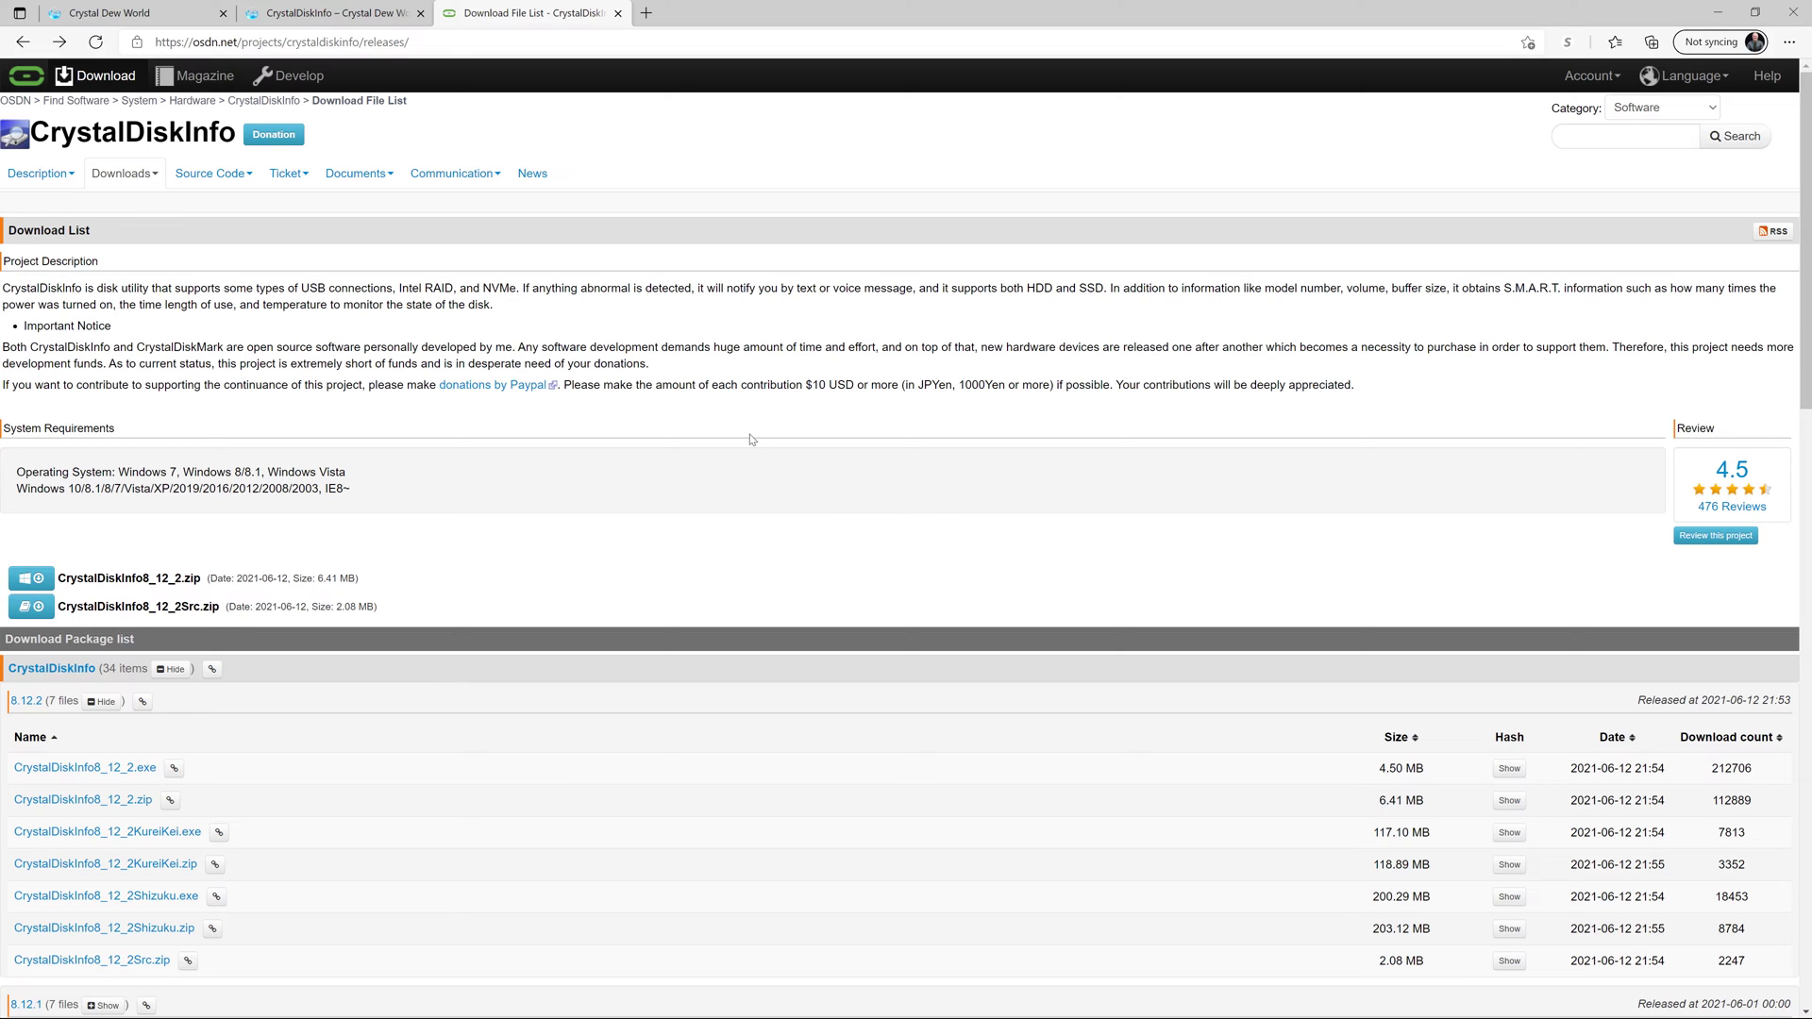
pyautogui.click(127, 768)
pyautogui.click(97, 802)
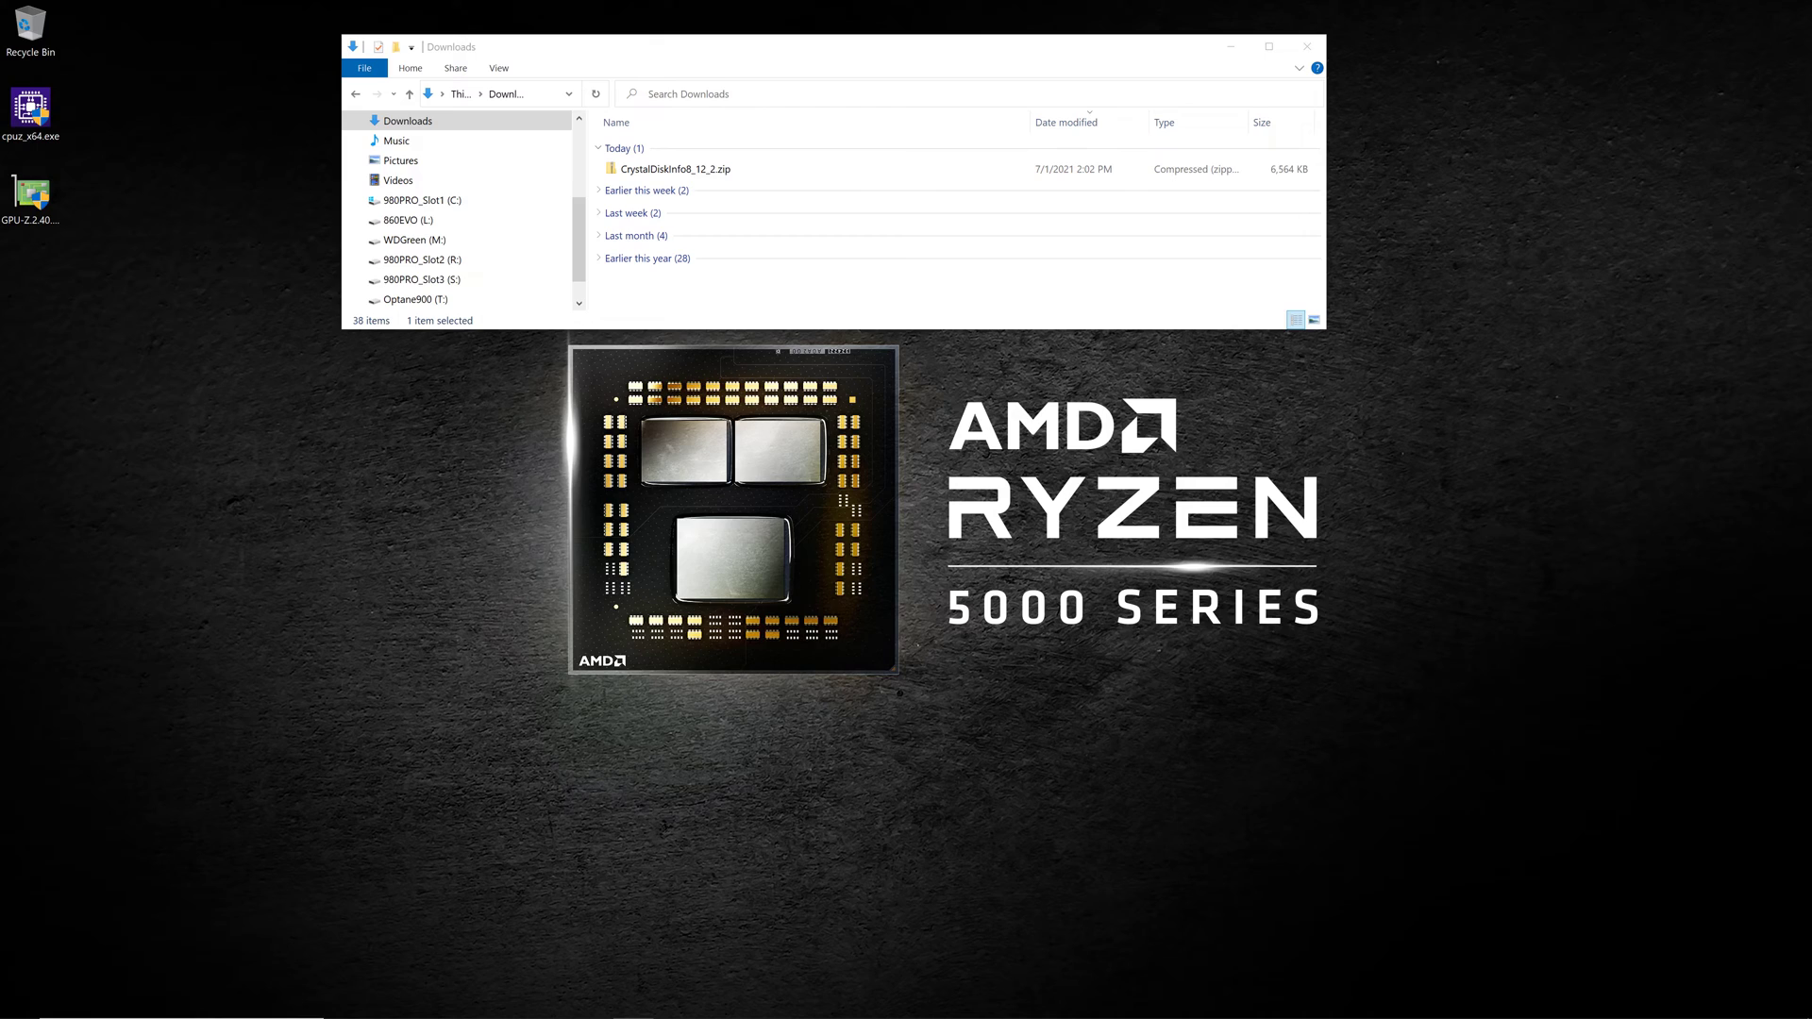
# - Extract All of CrystalDiskInfo8_12_2.zip into the default CrystalDiskInfo8_12_2 folder
pyautogui.rightClick(670, 169)
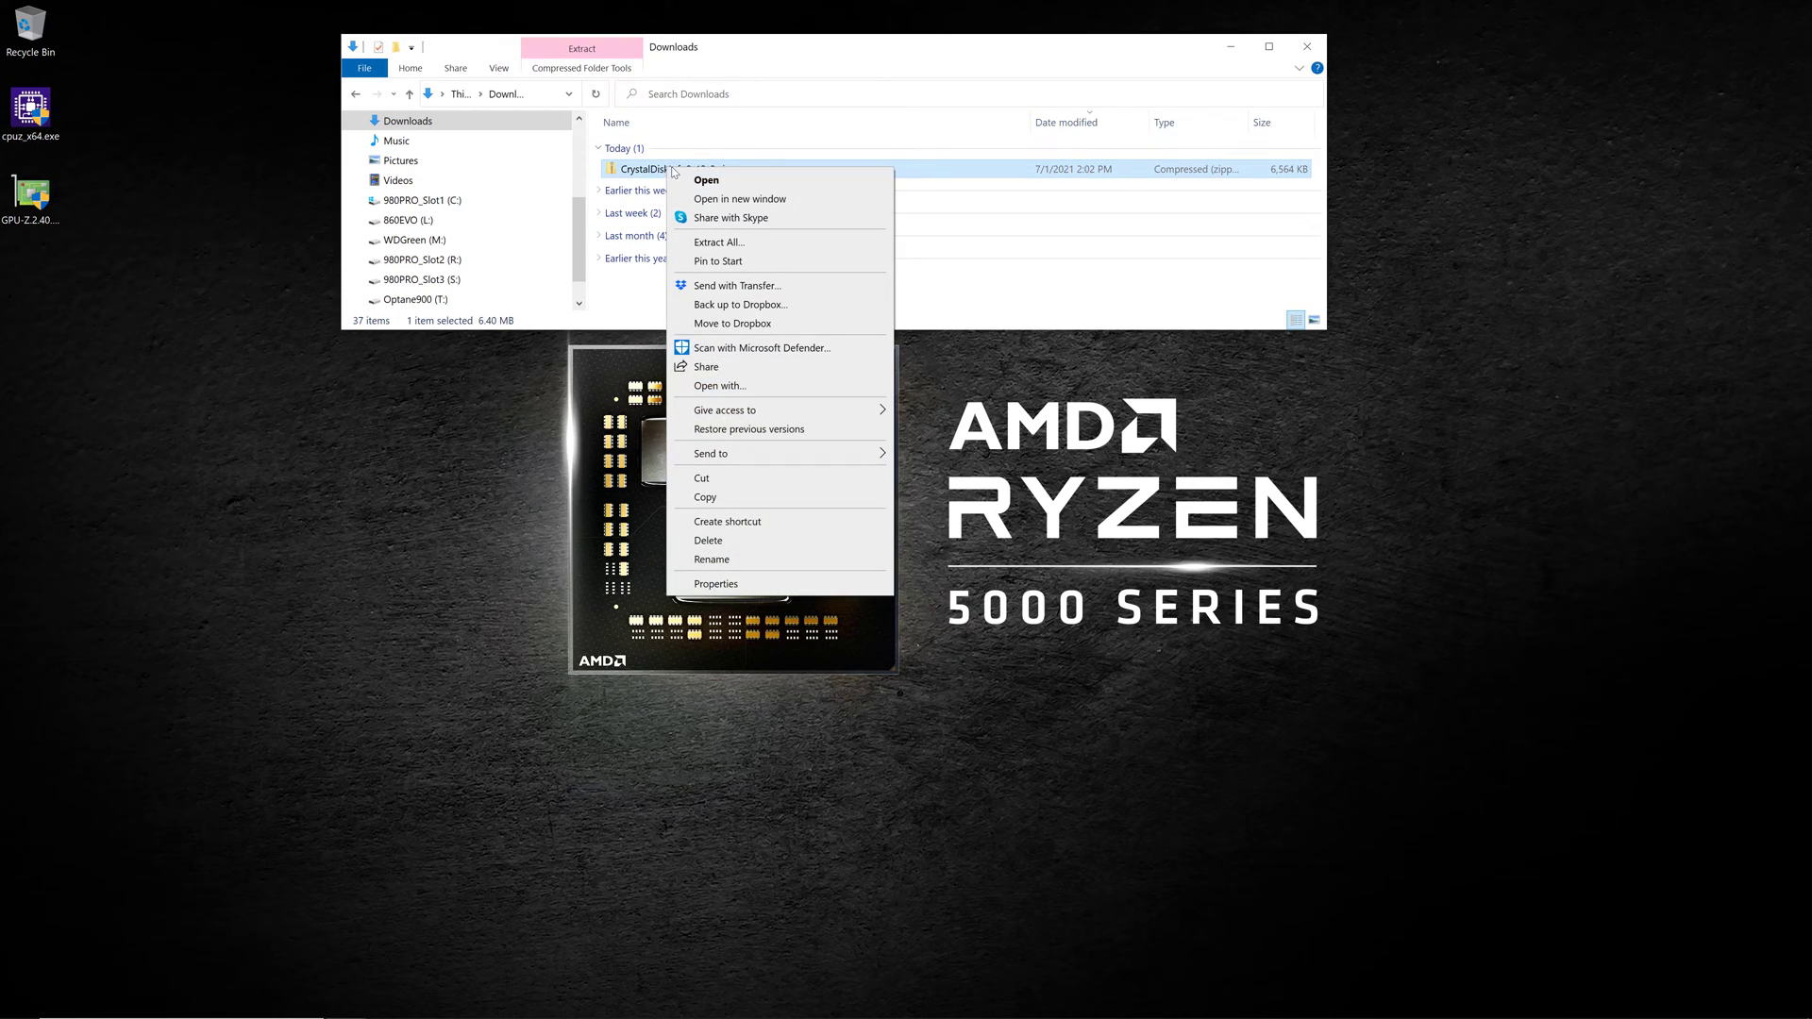
pyautogui.click(721, 242)
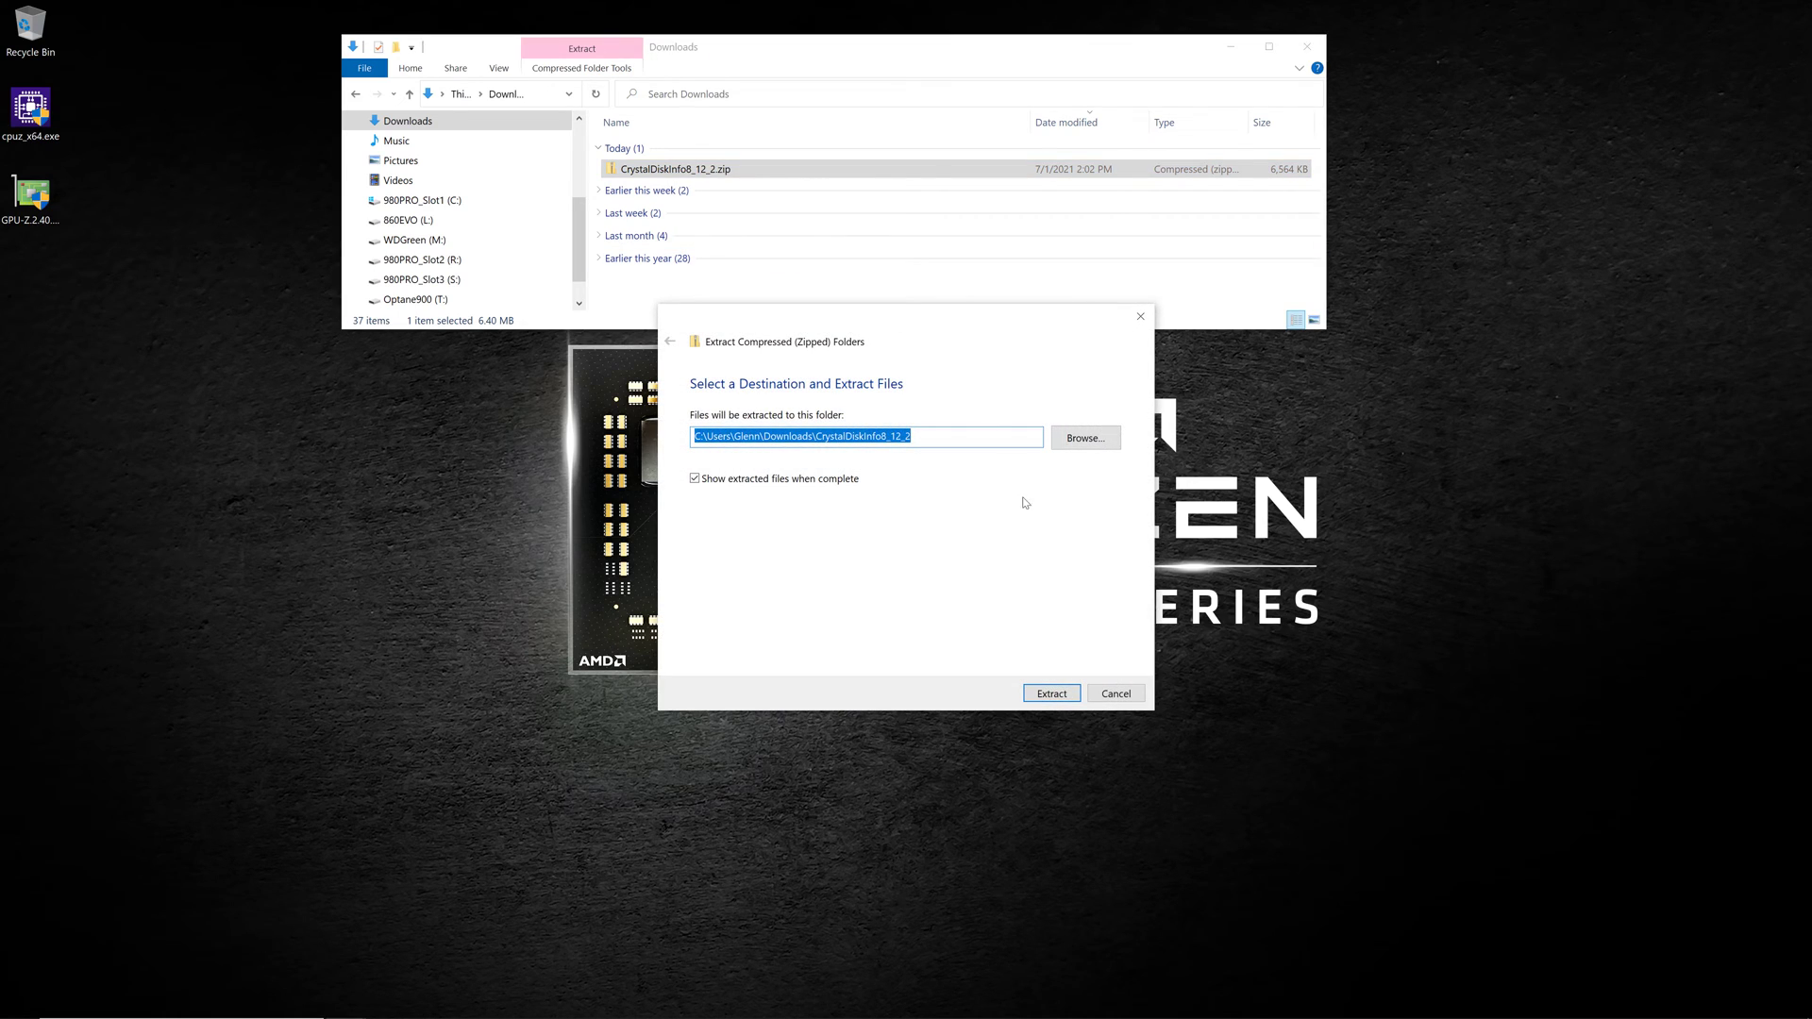
pyautogui.click(1051, 694)
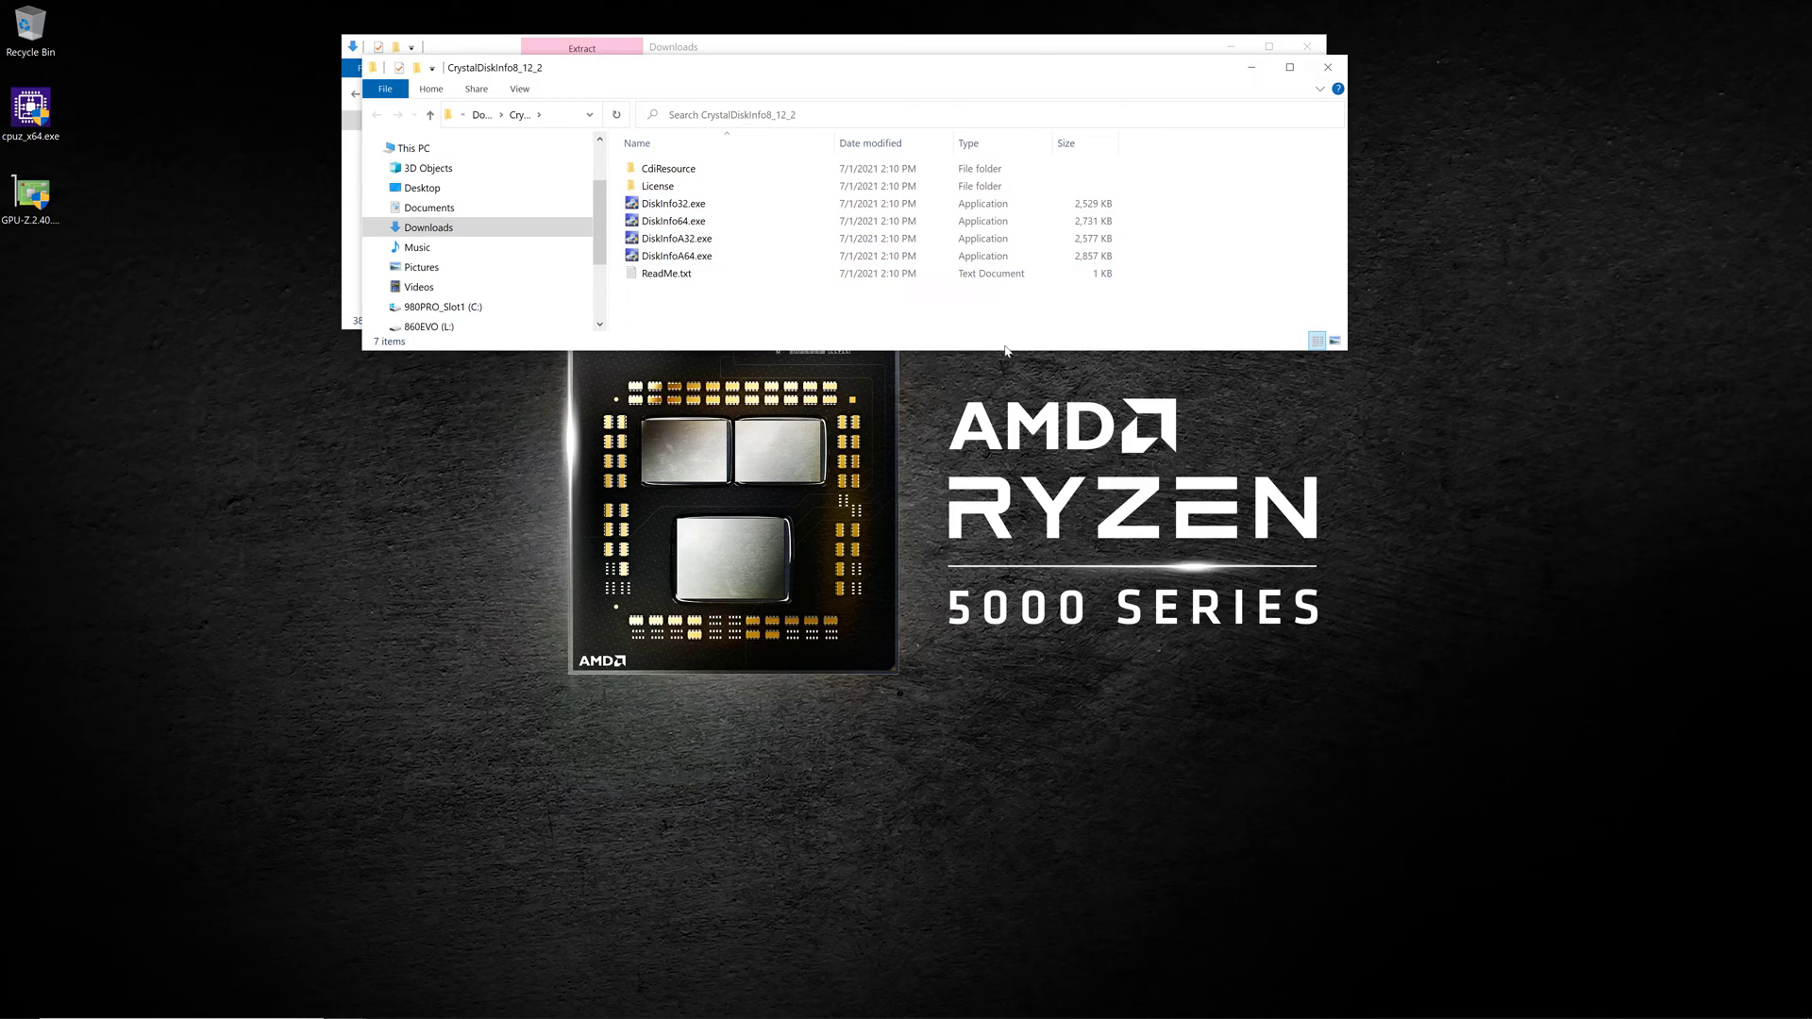
pyautogui.click(667, 279)
pyautogui.doubleClick(666, 277)
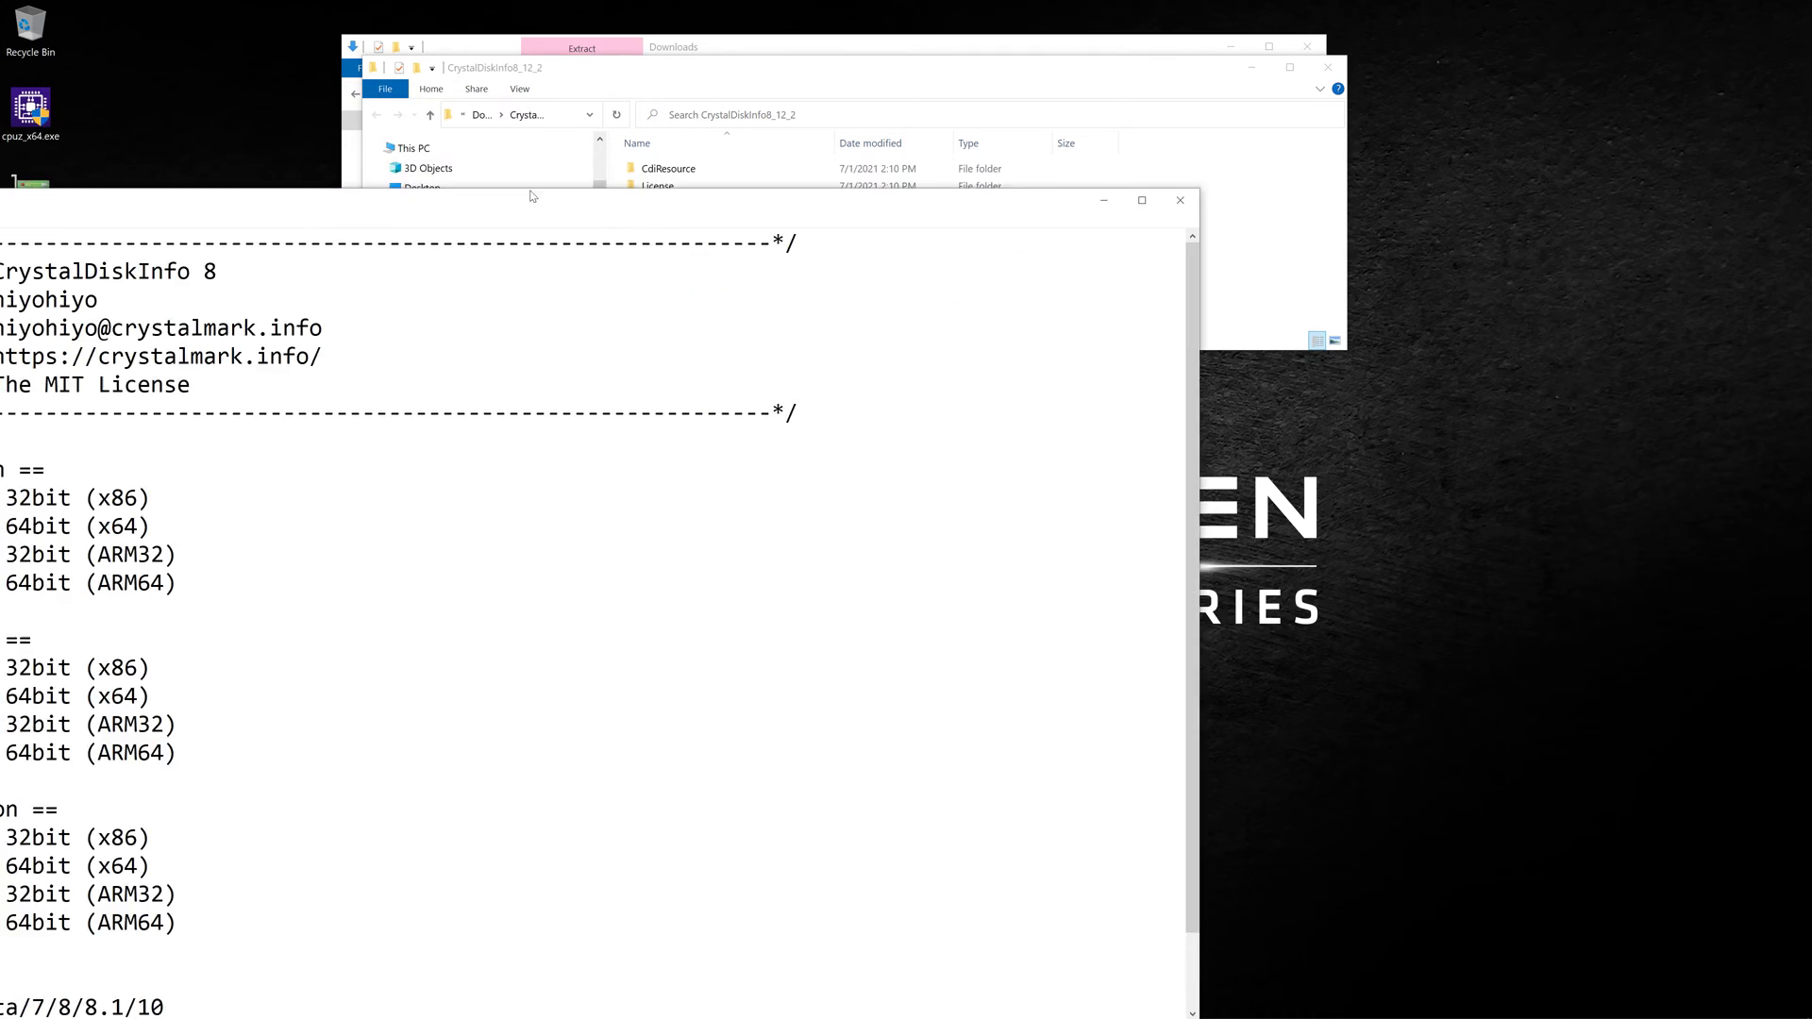
pyautogui.moveTo(524, 180); pyautogui.dragTo(979, 34)
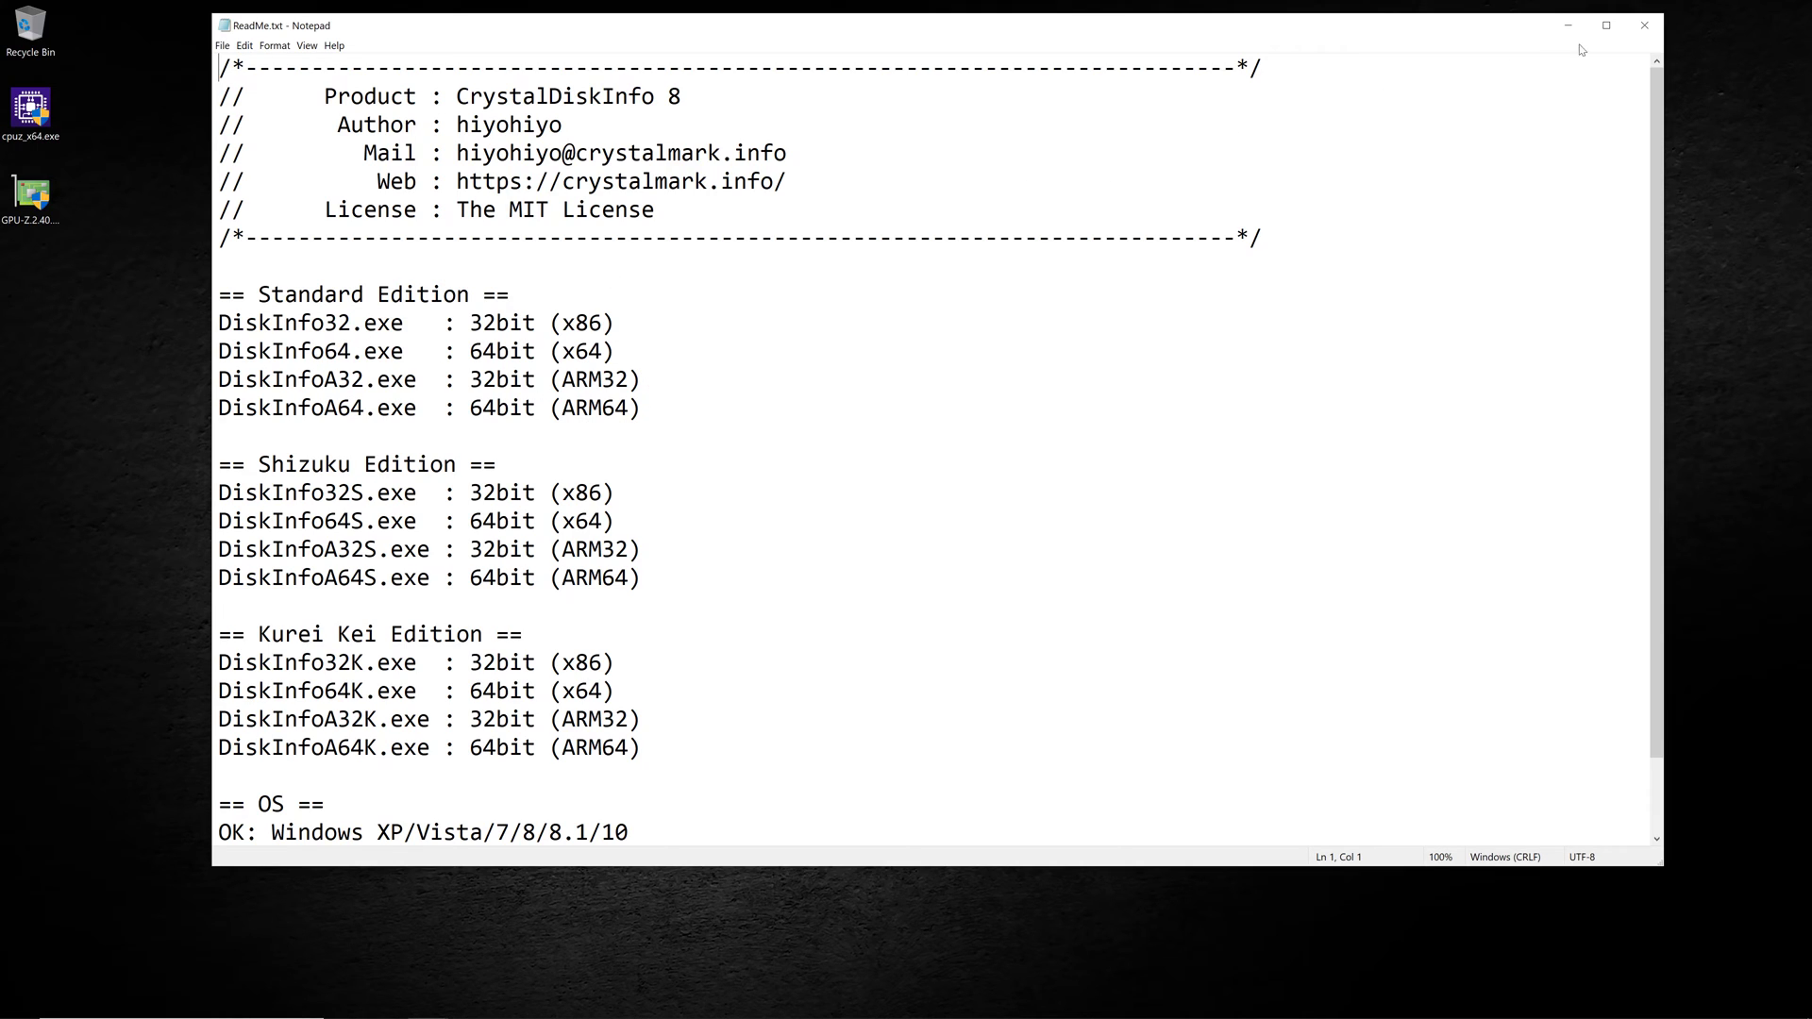
pyautogui.click(1643, 28)
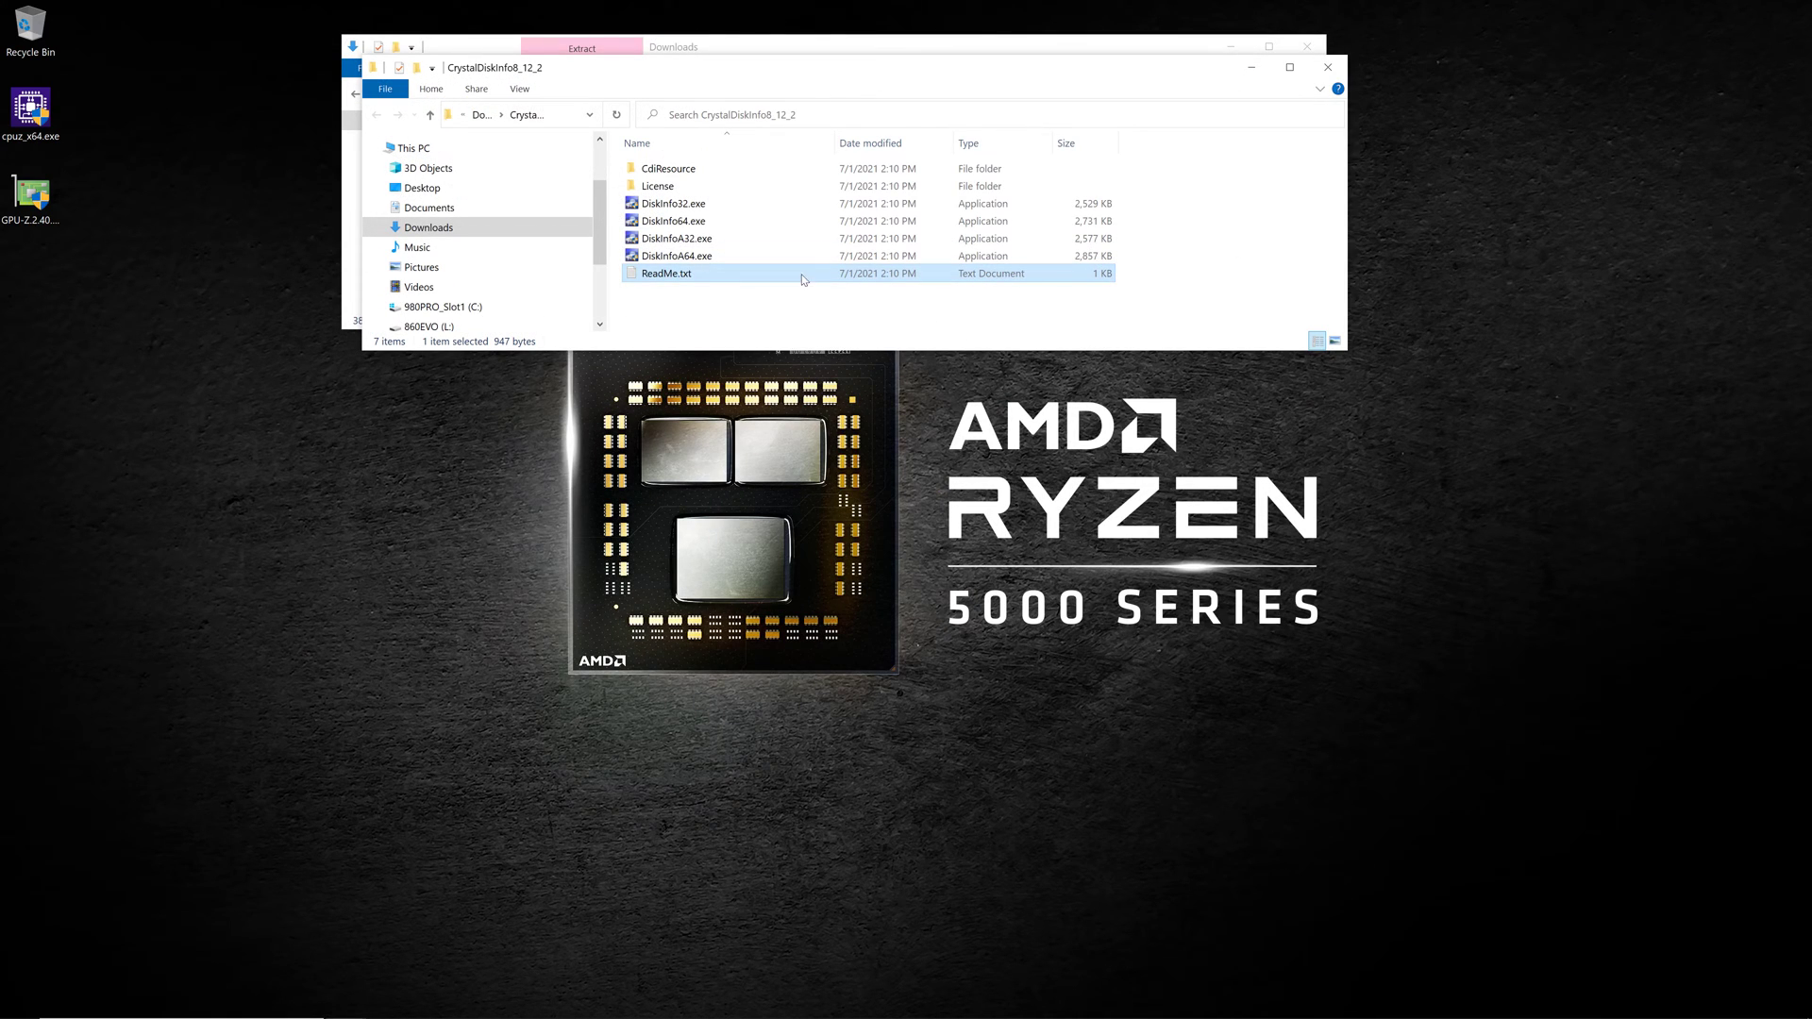
# - Run DiskInfo64.exe and set the Theme zoom to 300%
pyautogui.click(669, 223)
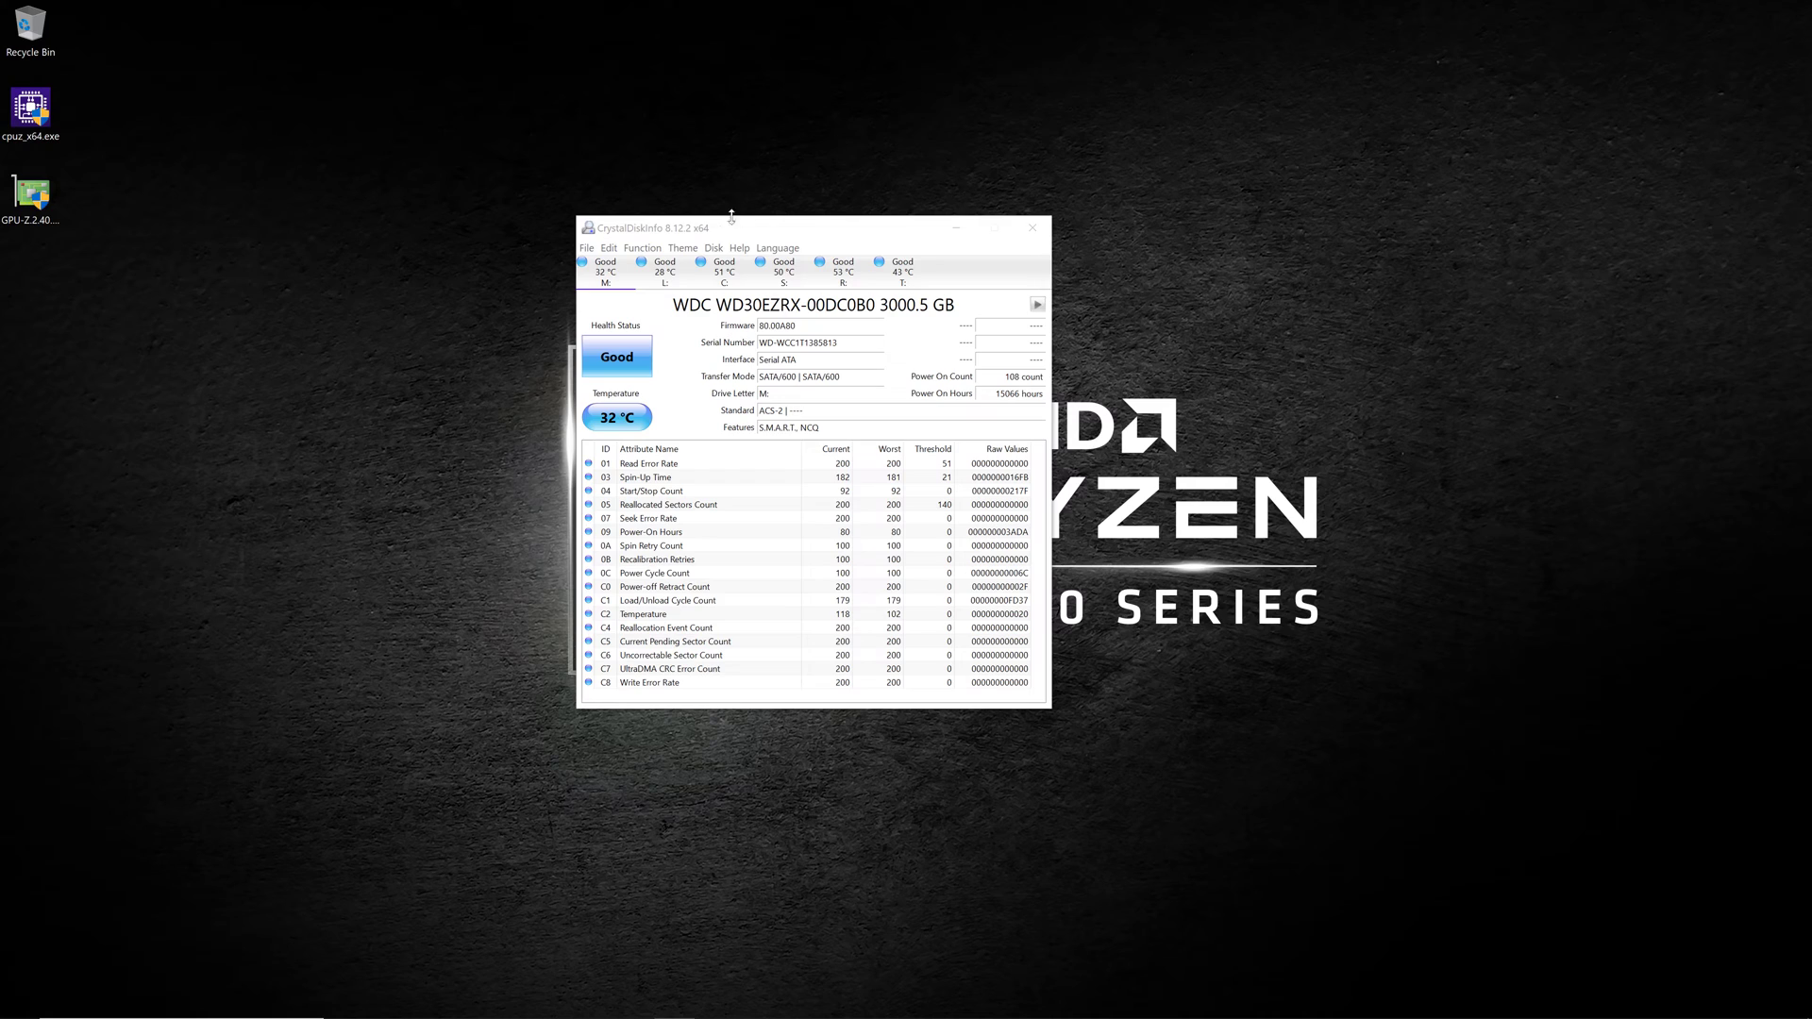
pyautogui.click(685, 249)
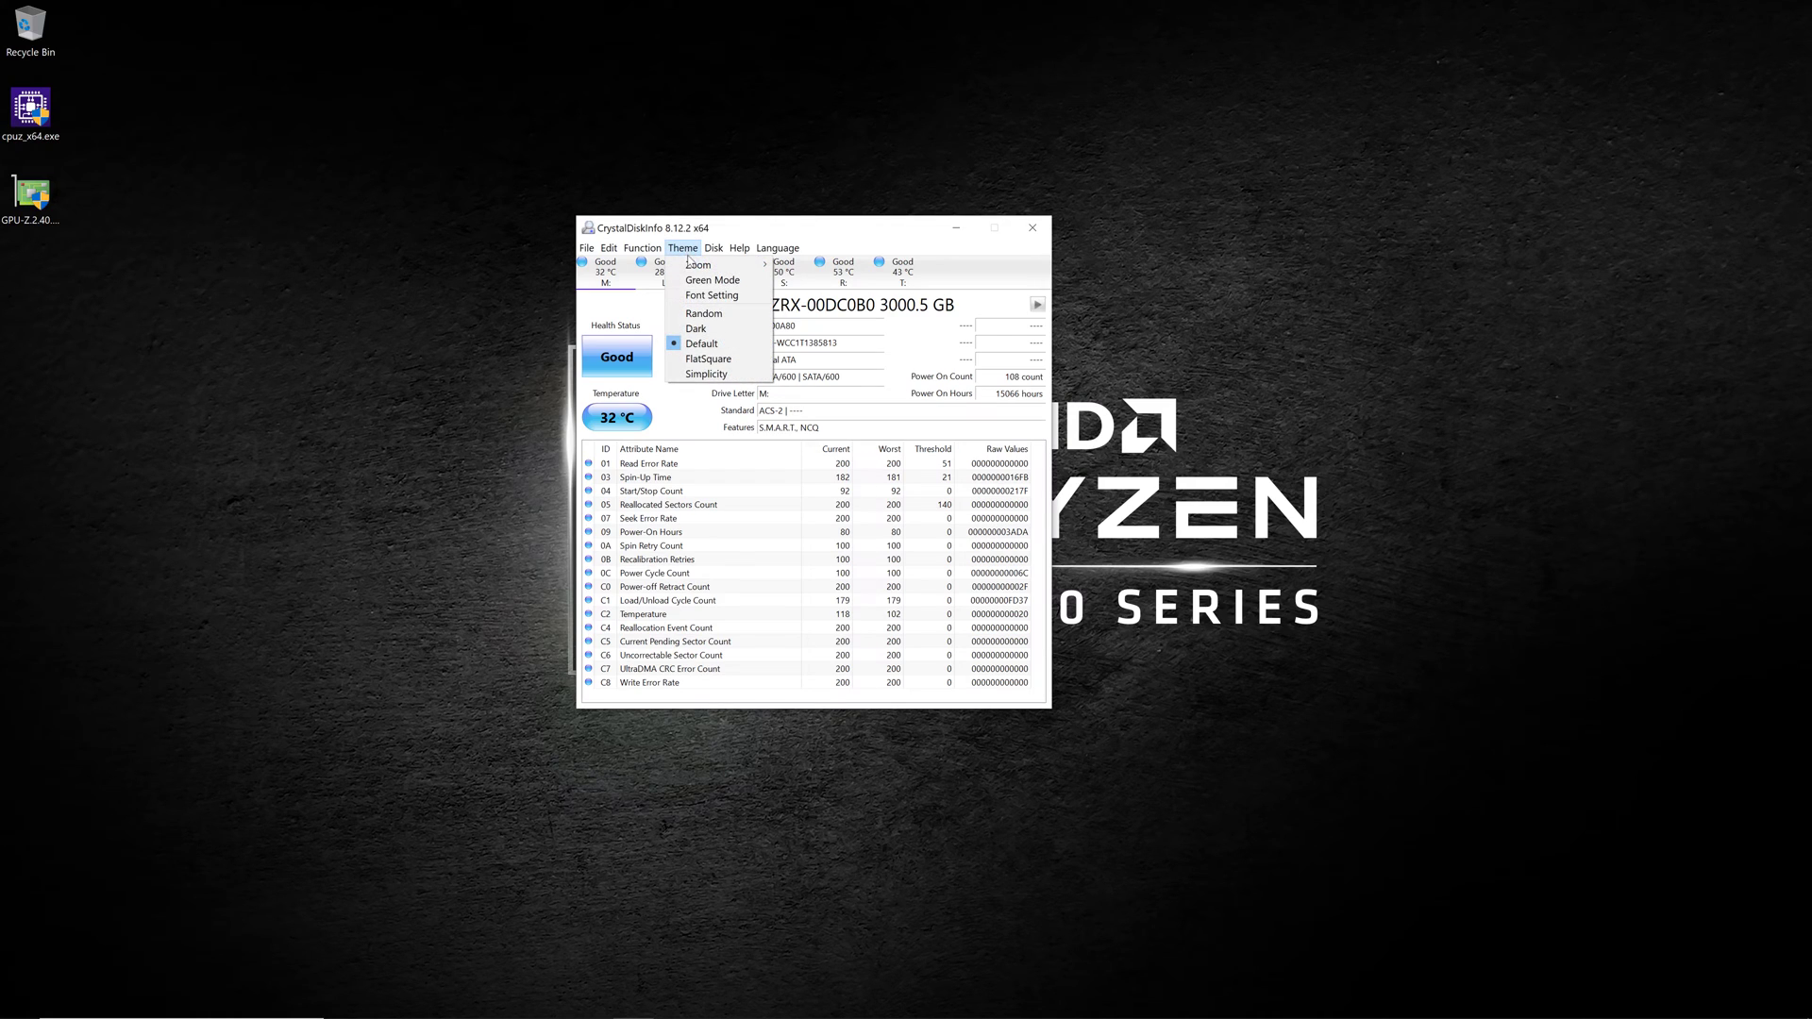
pyautogui.moveTo(689, 268)
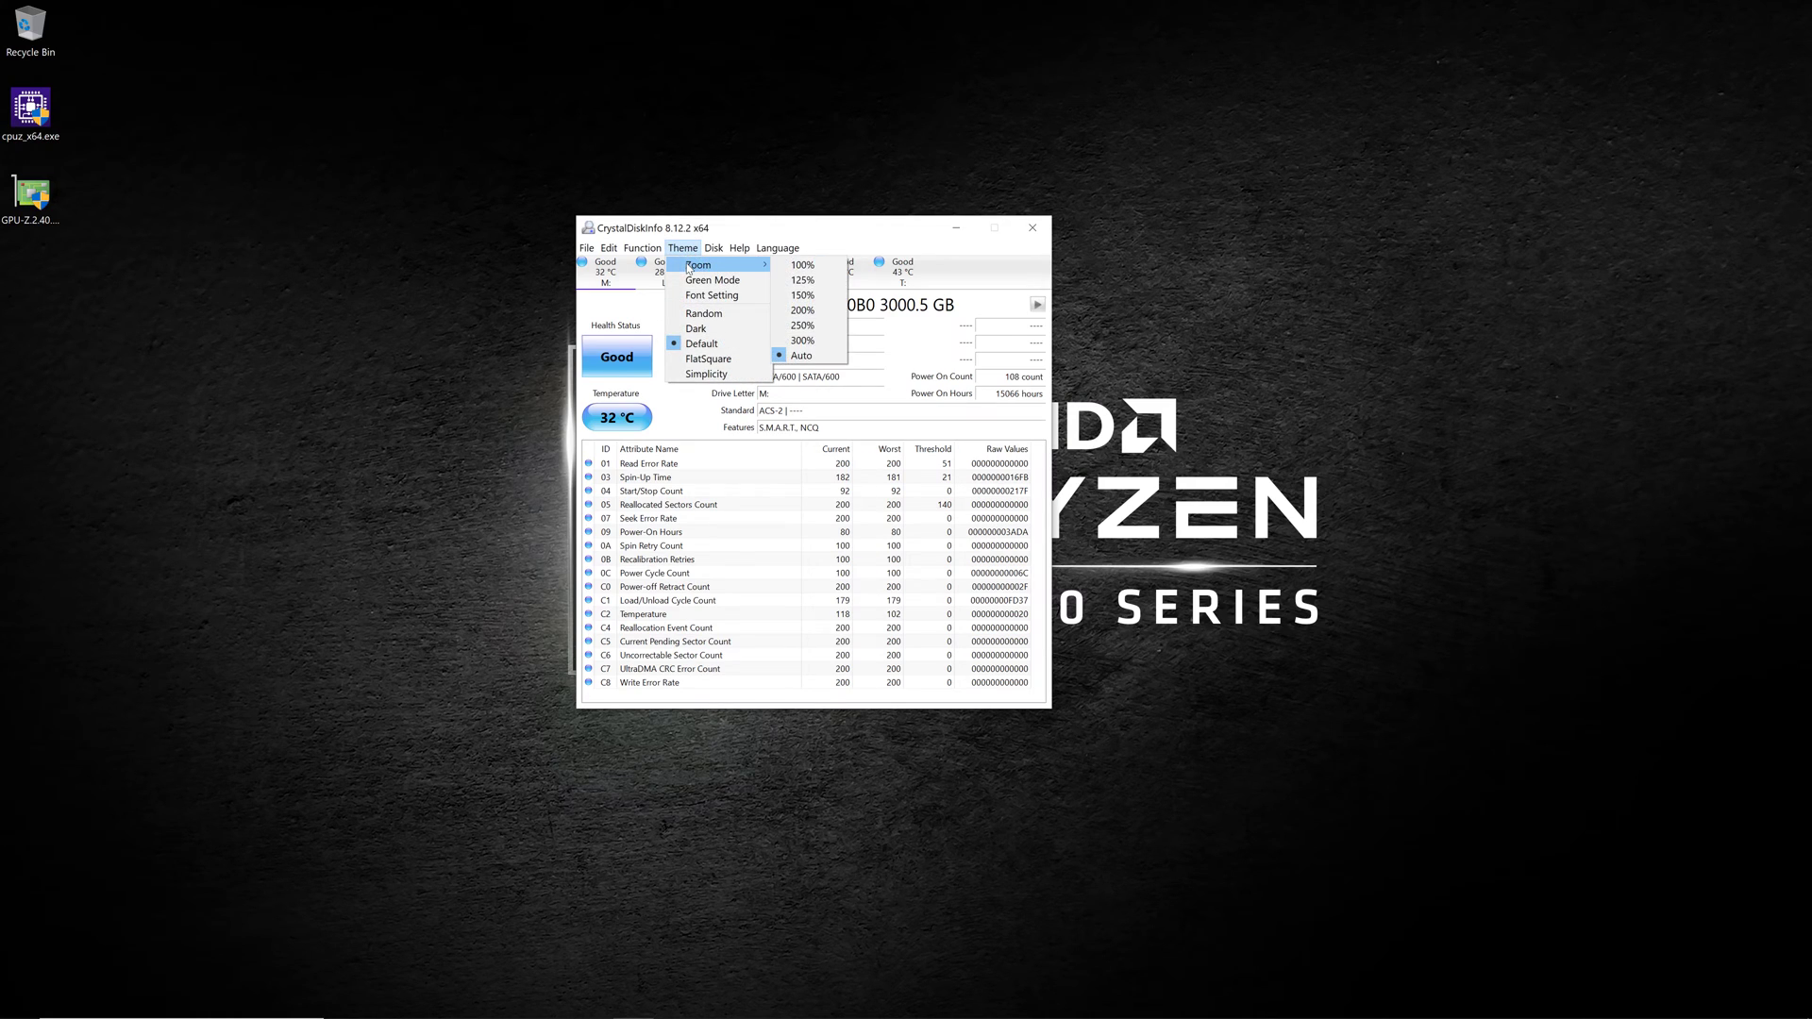
pyautogui.click(802, 341)
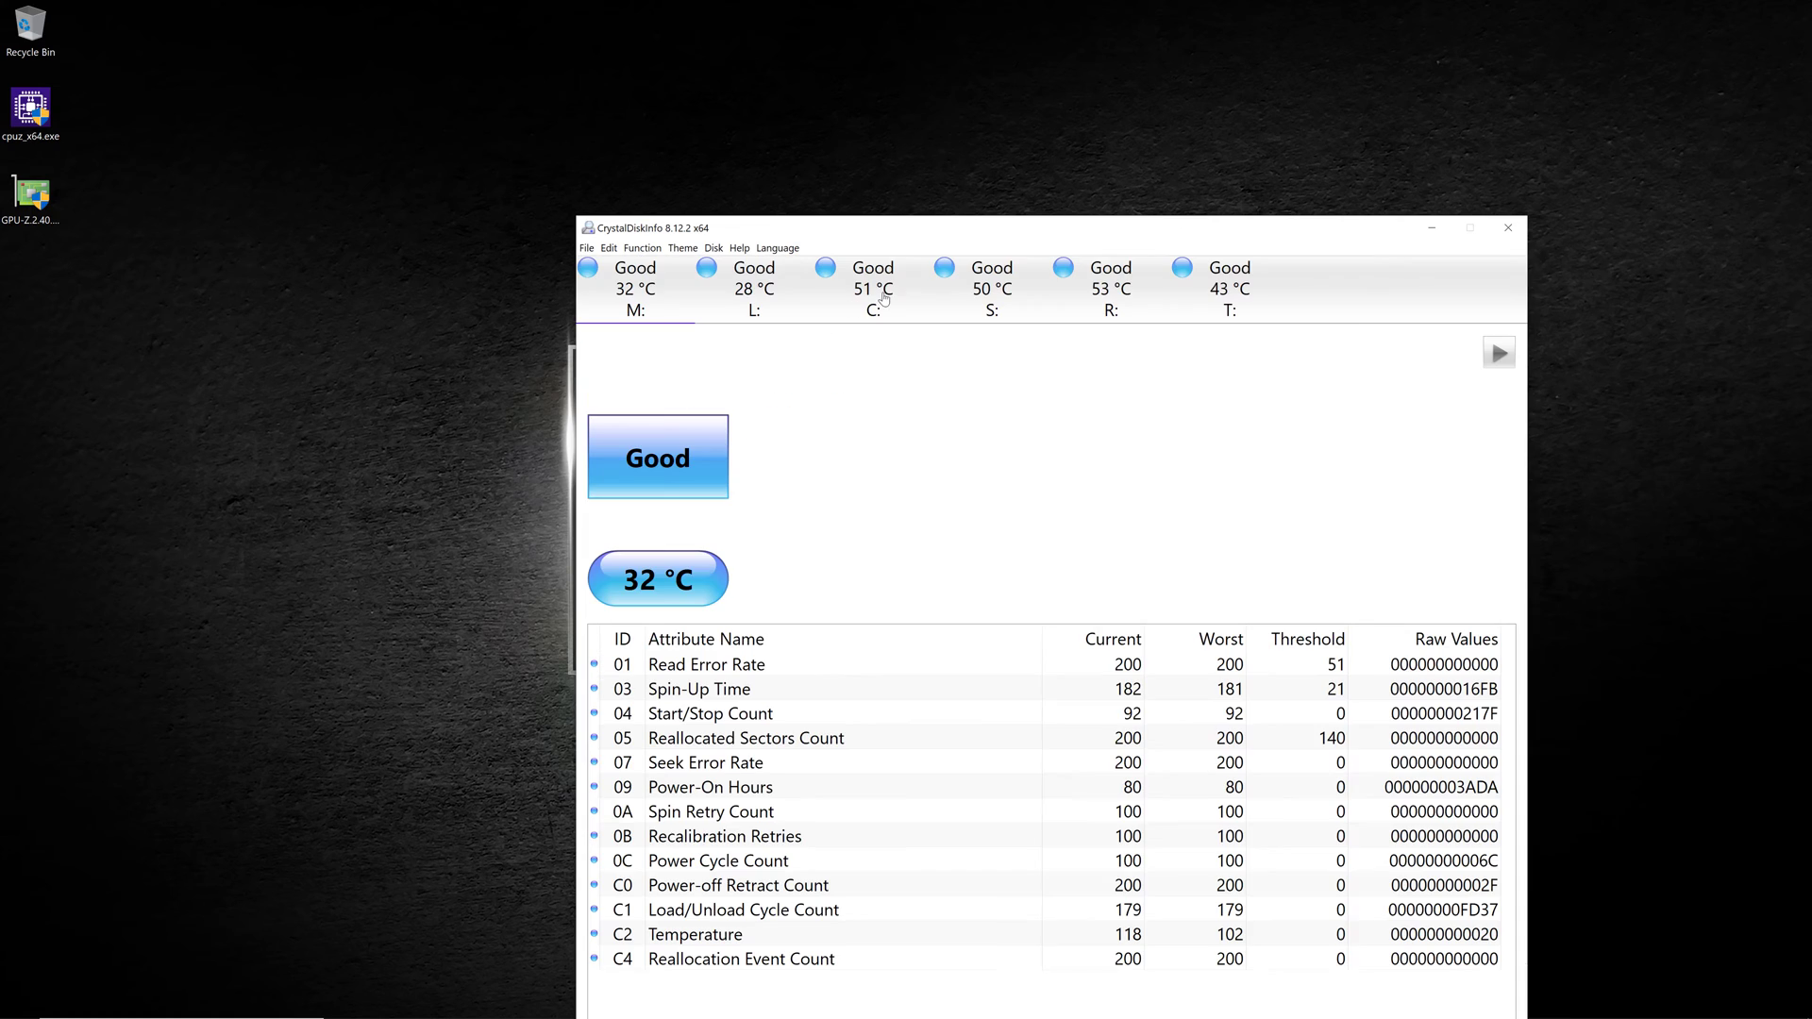
# - Move the window to the screen top, check the Disk drive list, then select the L: Samsung SSD 860 EVO
pyautogui.moveTo(884, 151); pyautogui.dragTo(834, 34)
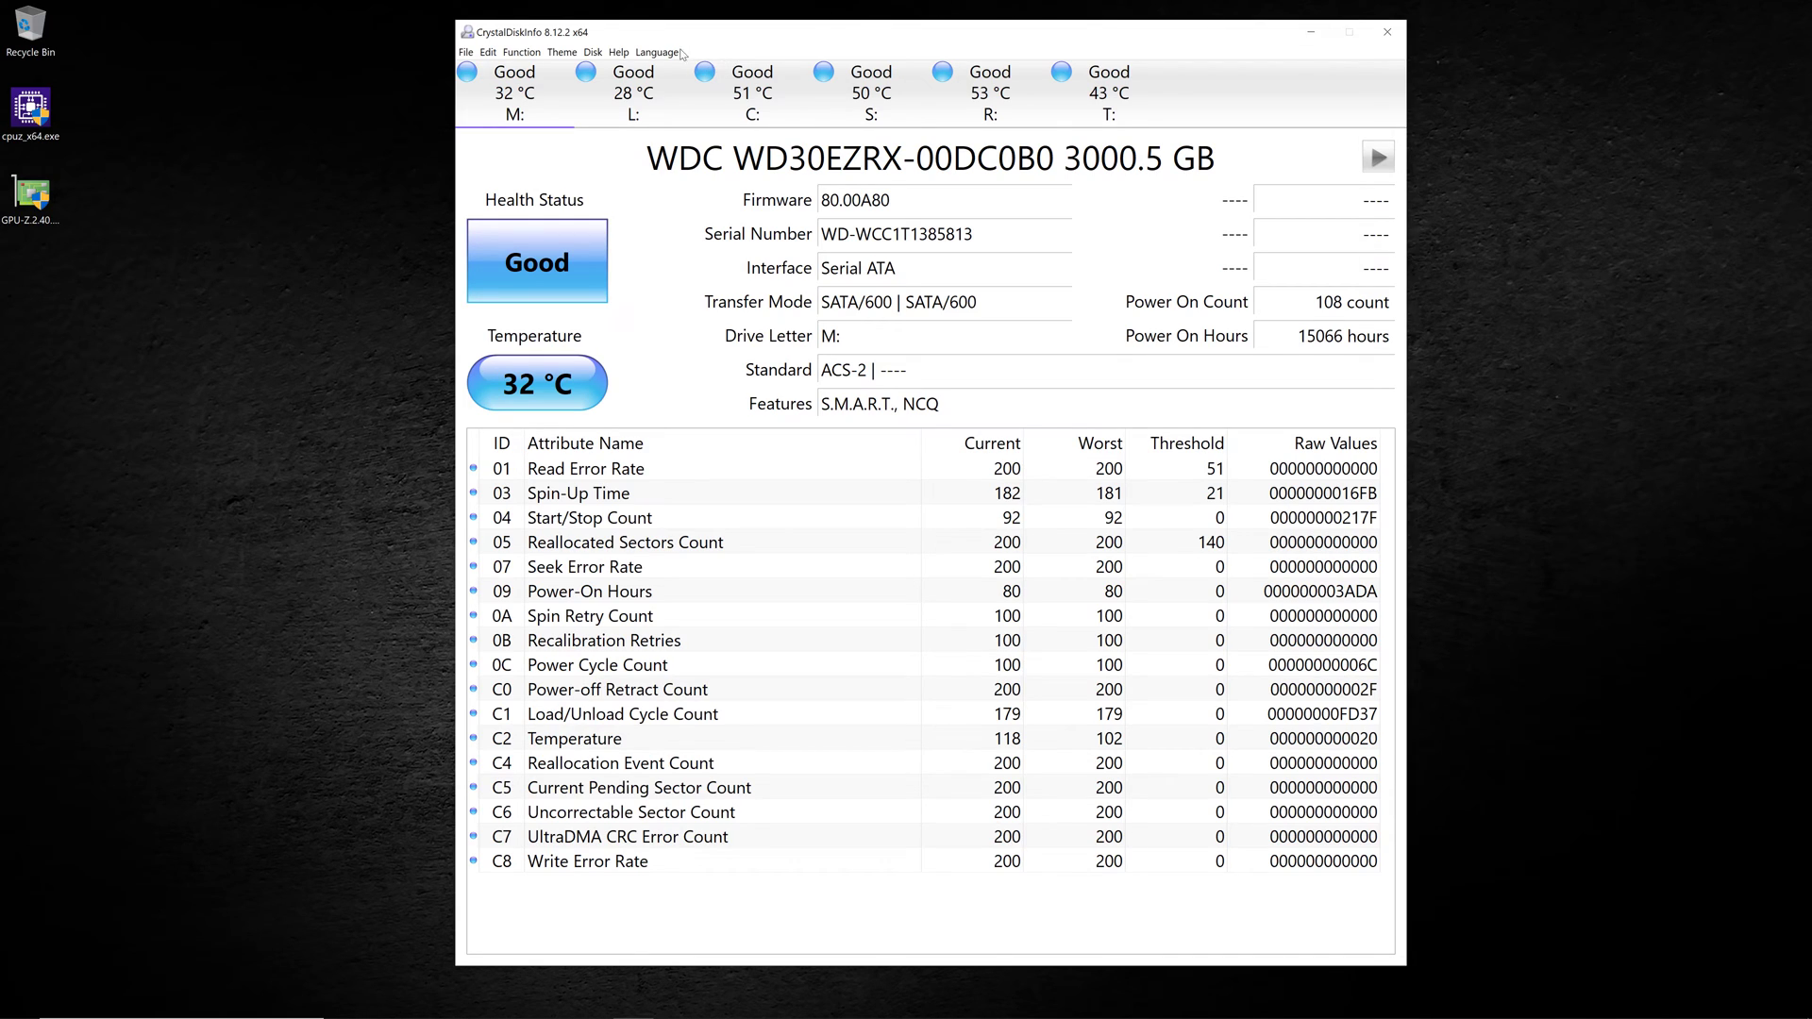
pyautogui.click(592, 53)
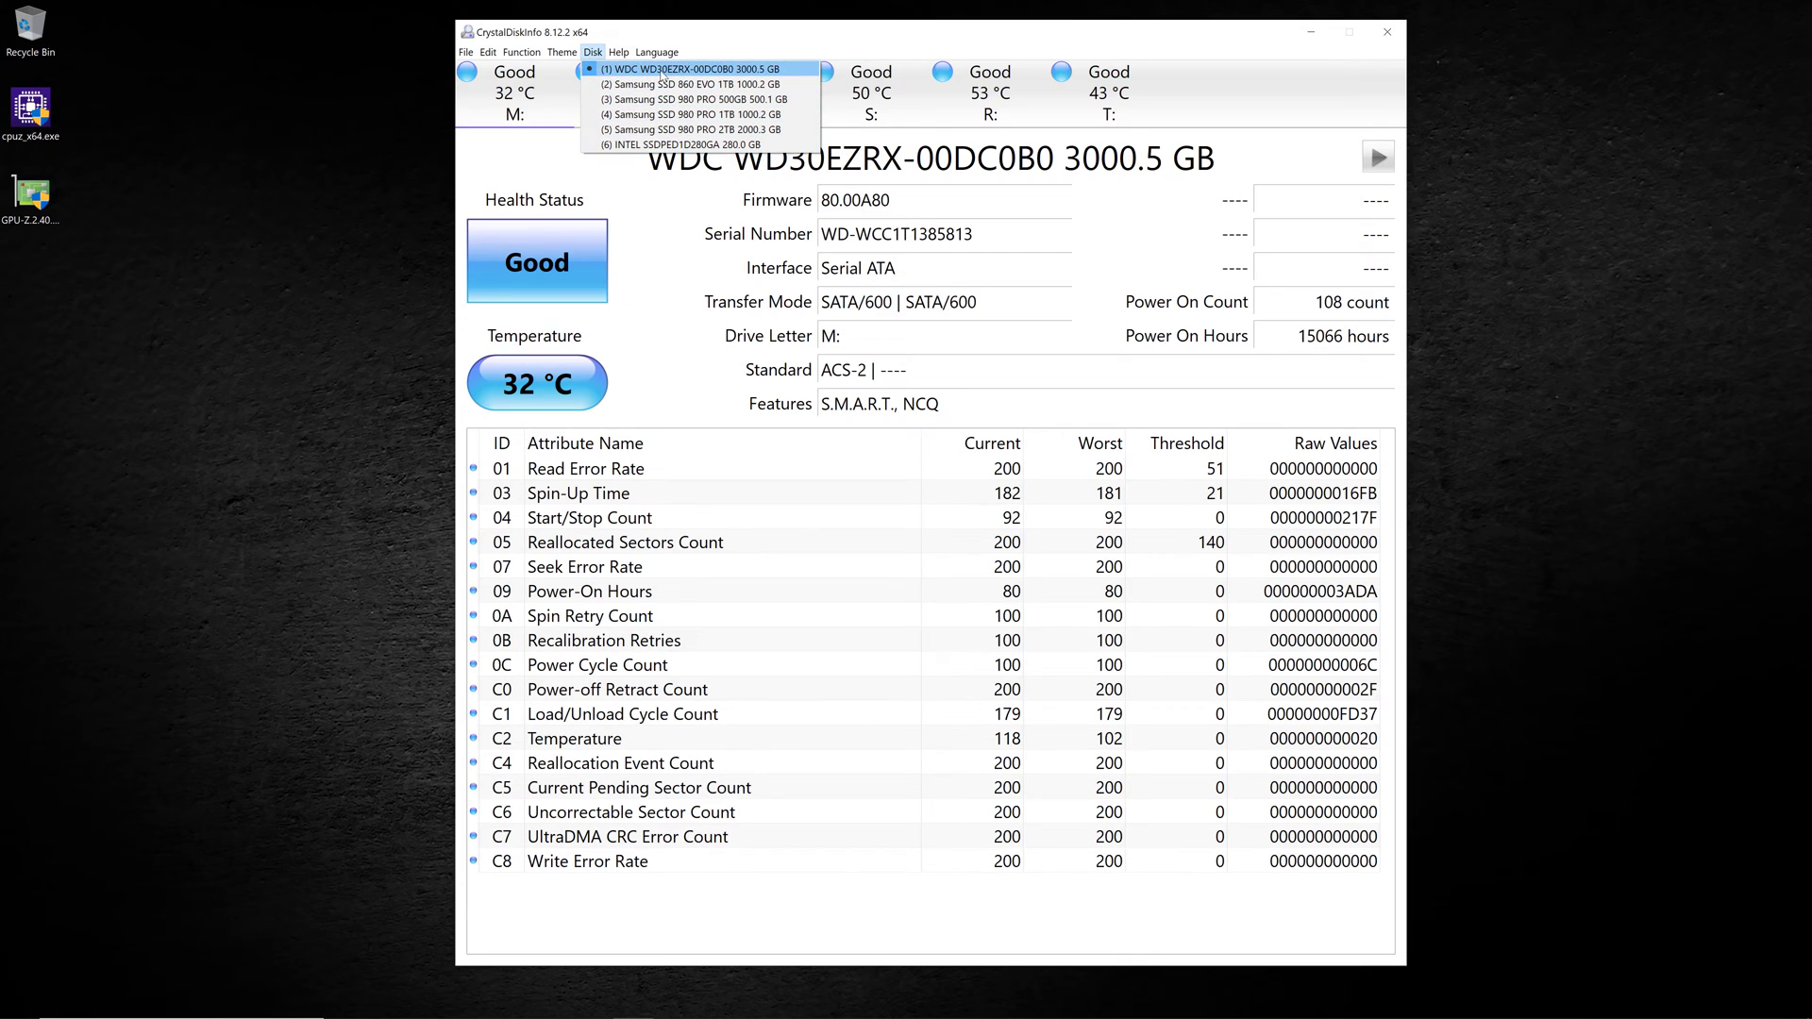
pyautogui.click(428, 156)
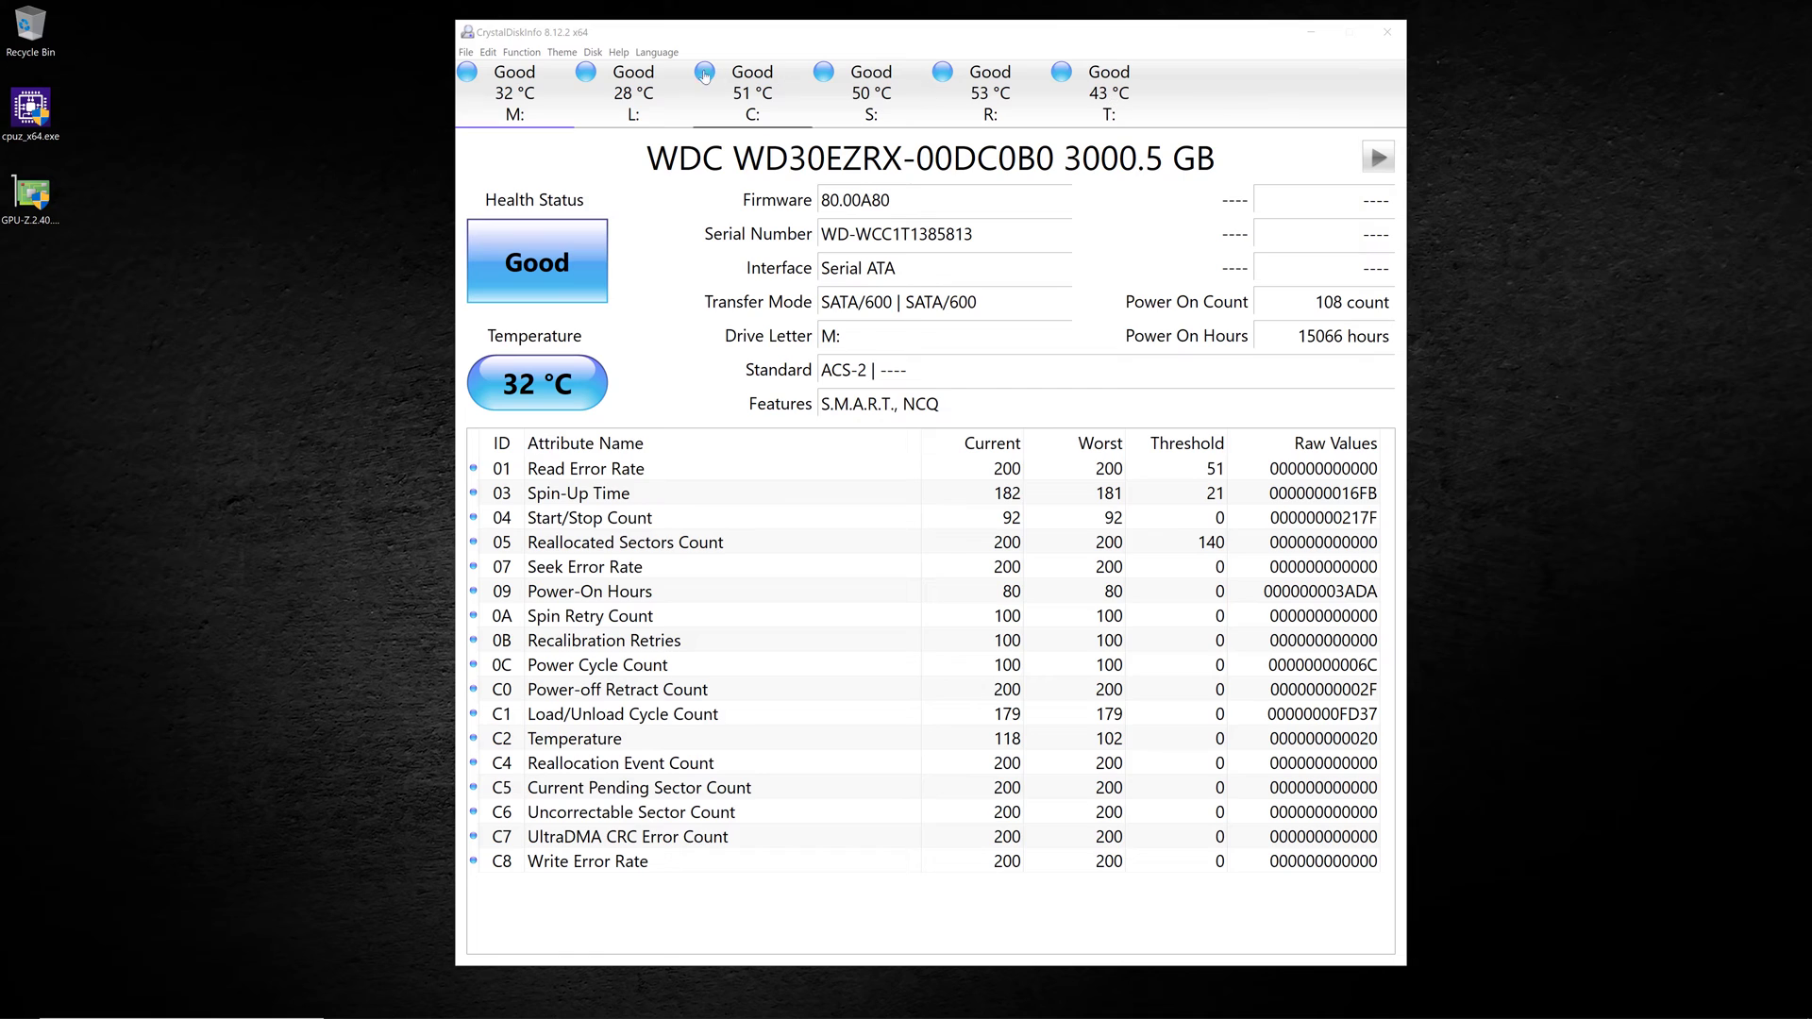
pyautogui.click(509, 98)
pyautogui.click(637, 99)
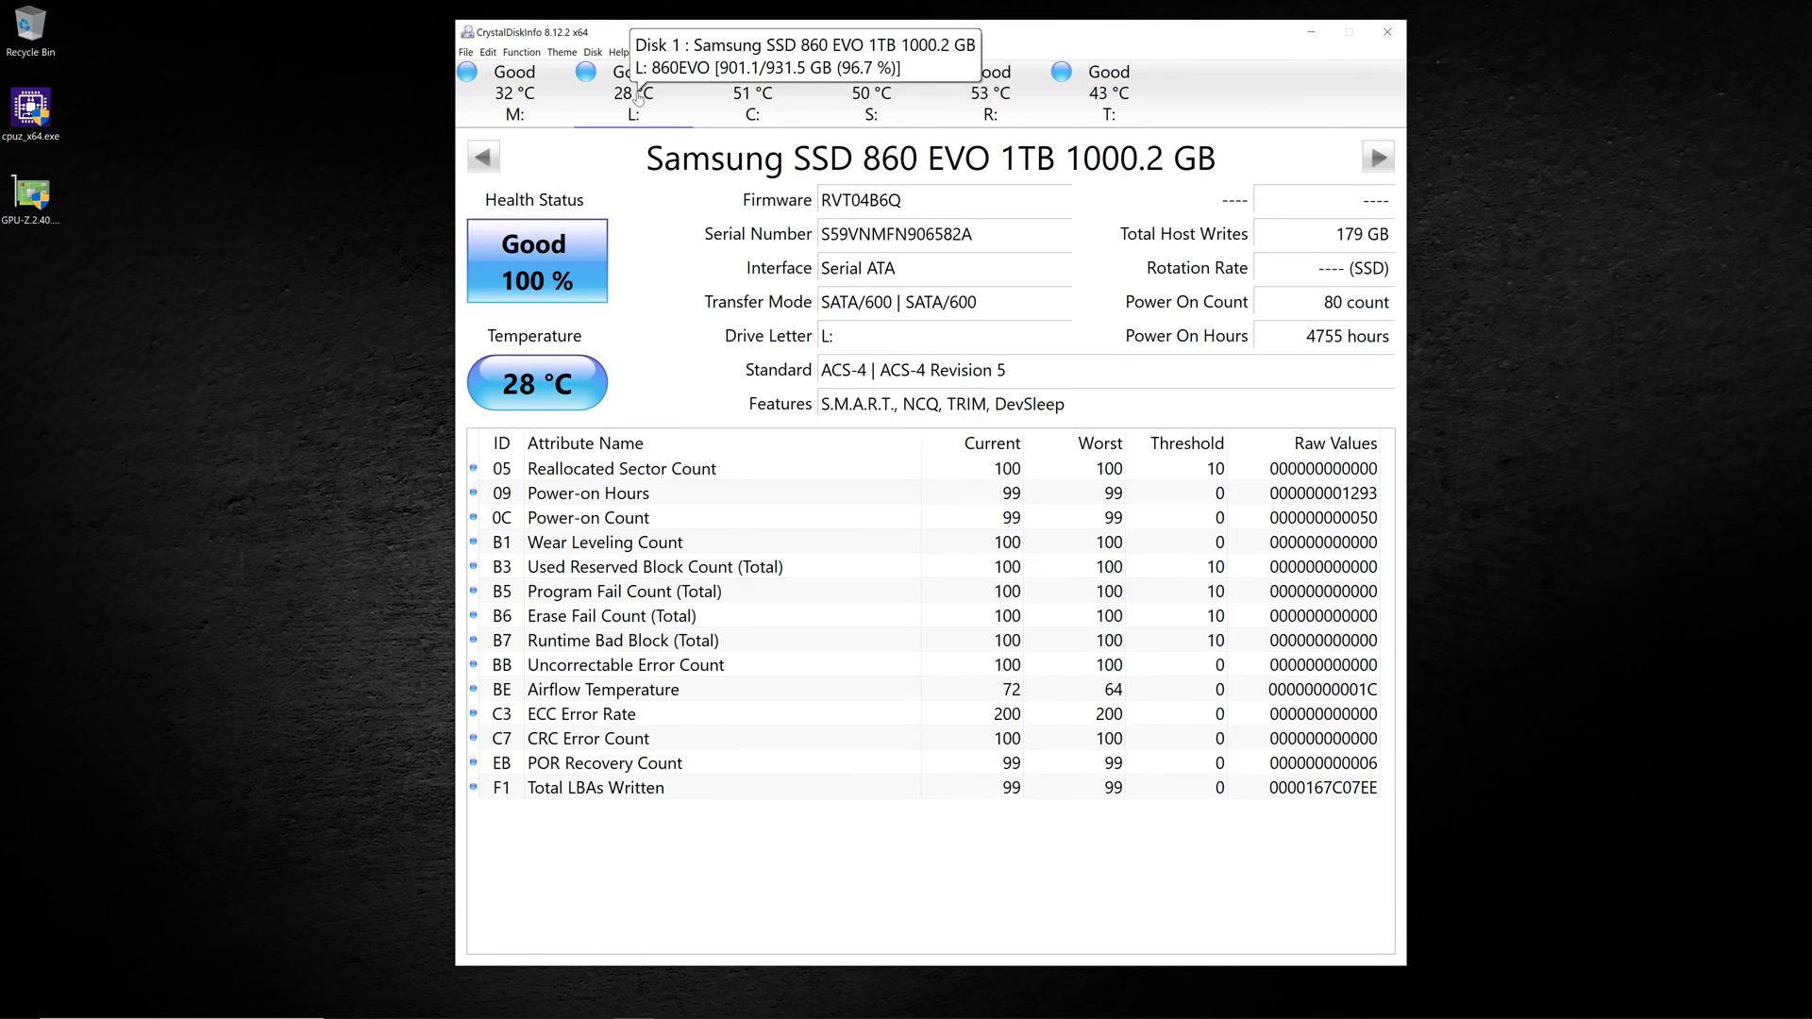
pyautogui.click(529, 94)
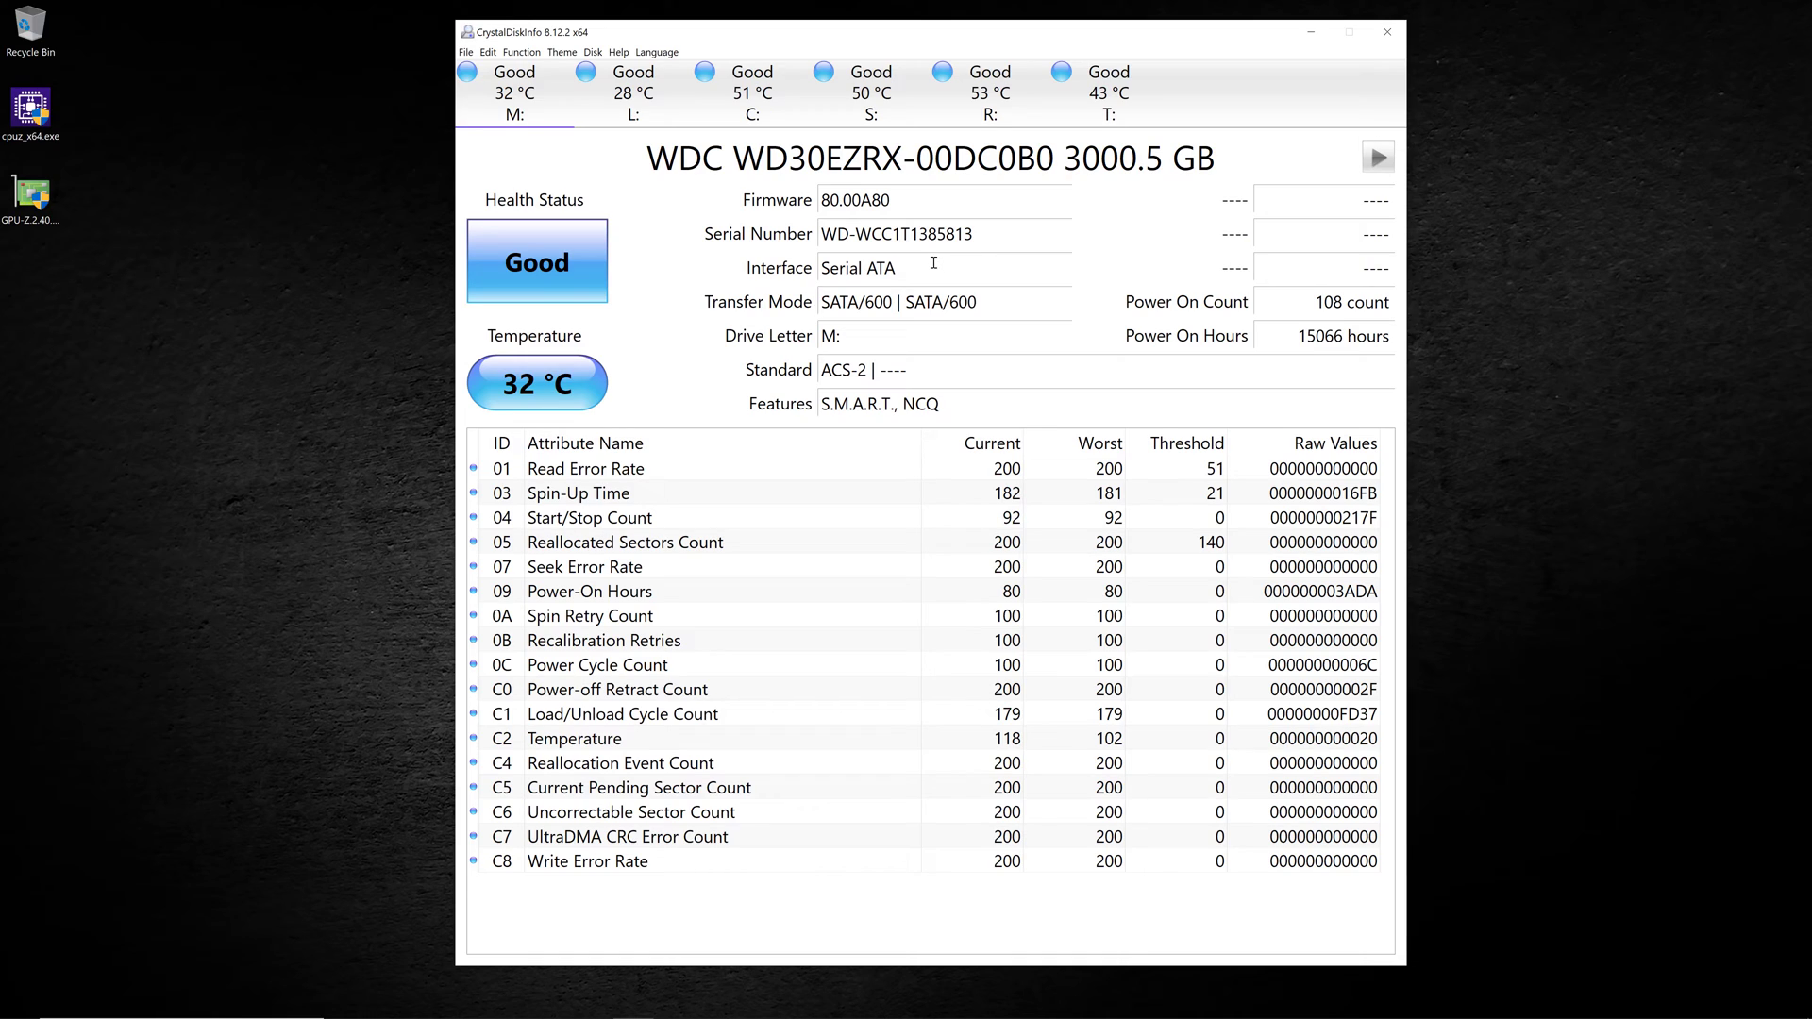
pyautogui.moveTo(835, 297)
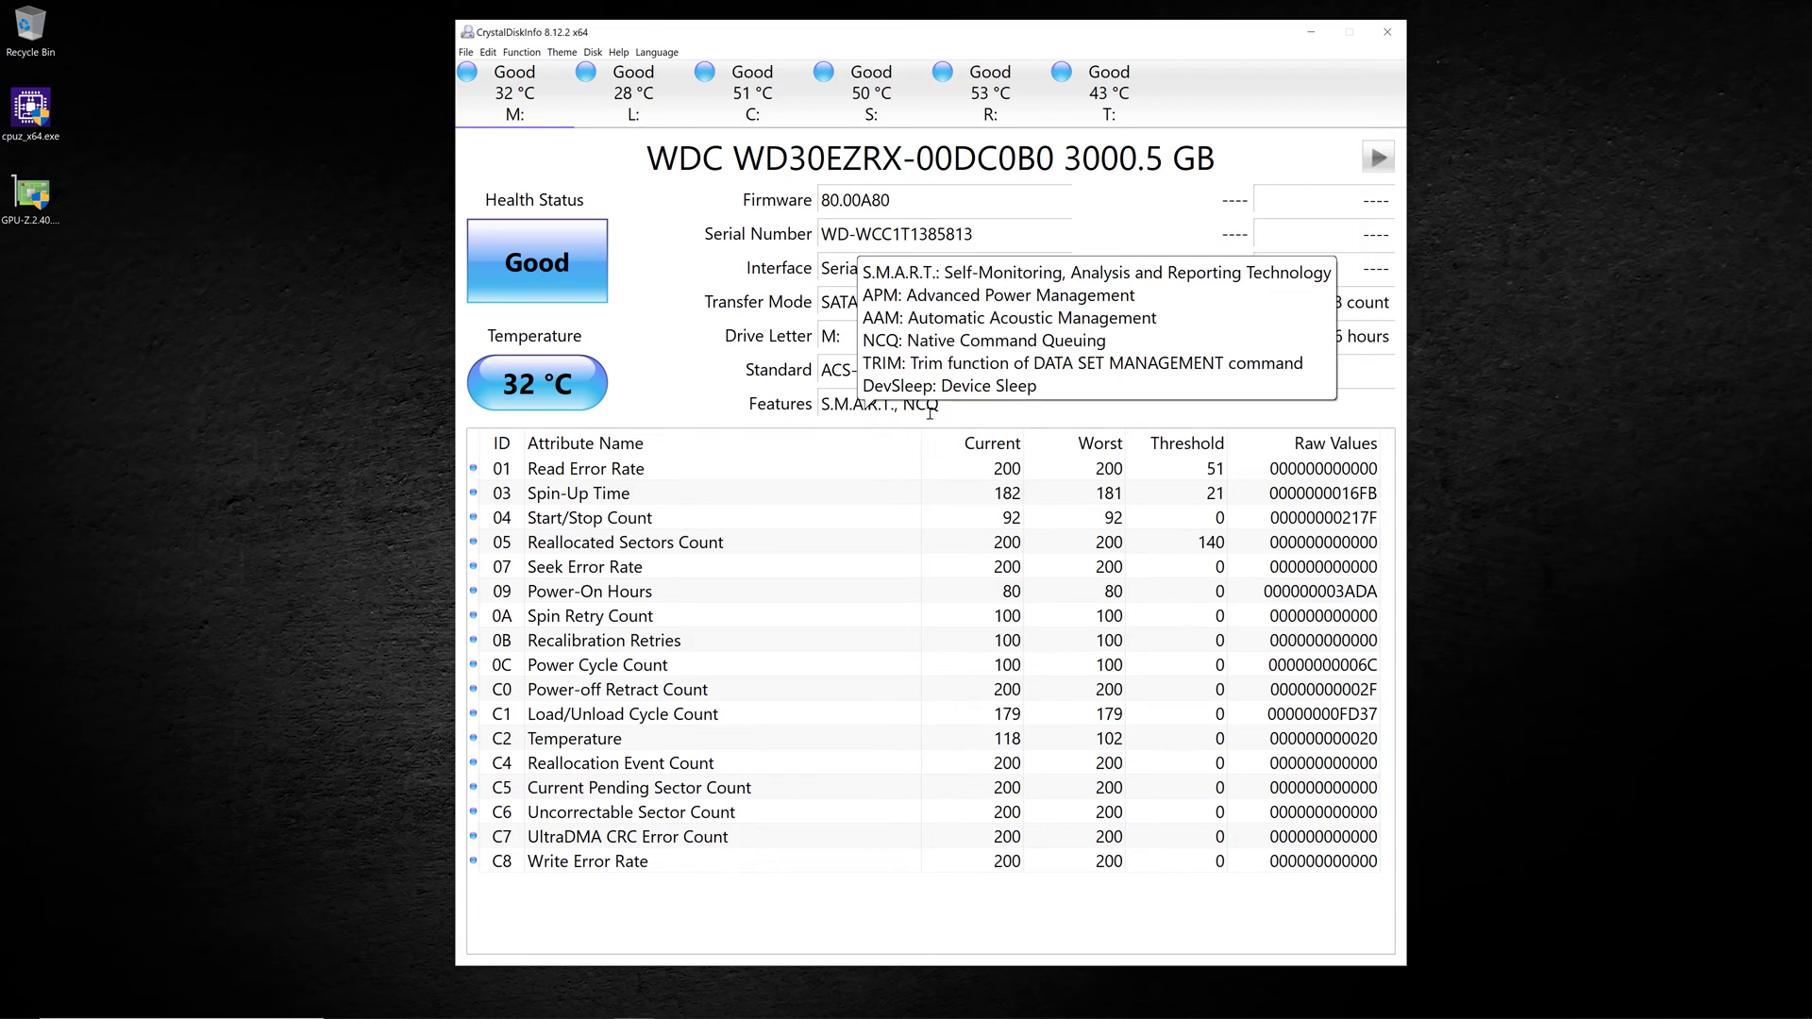
pyautogui.moveTo(966, 400)
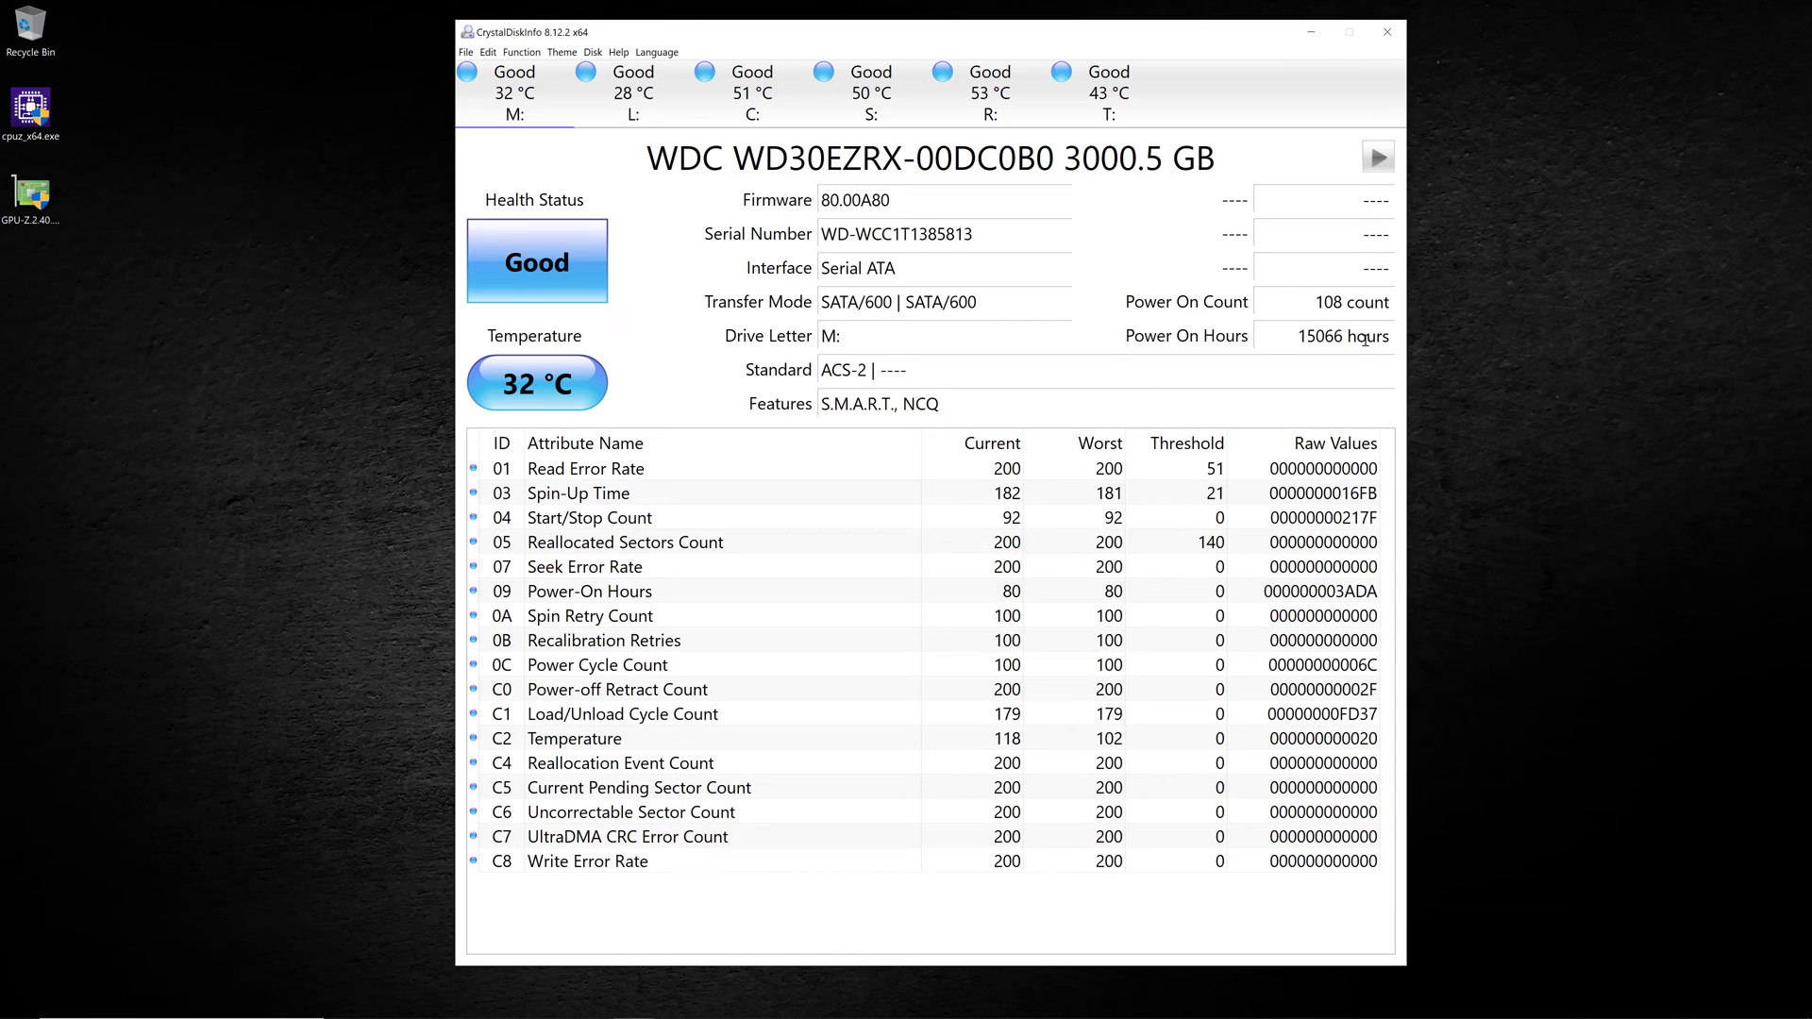
# - Select the L: Samsung SSD 860 EVO 1TB and inspect its Features and Power On Hours details
pyautogui.moveTo(1365, 339)
pyautogui.click(586, 85)
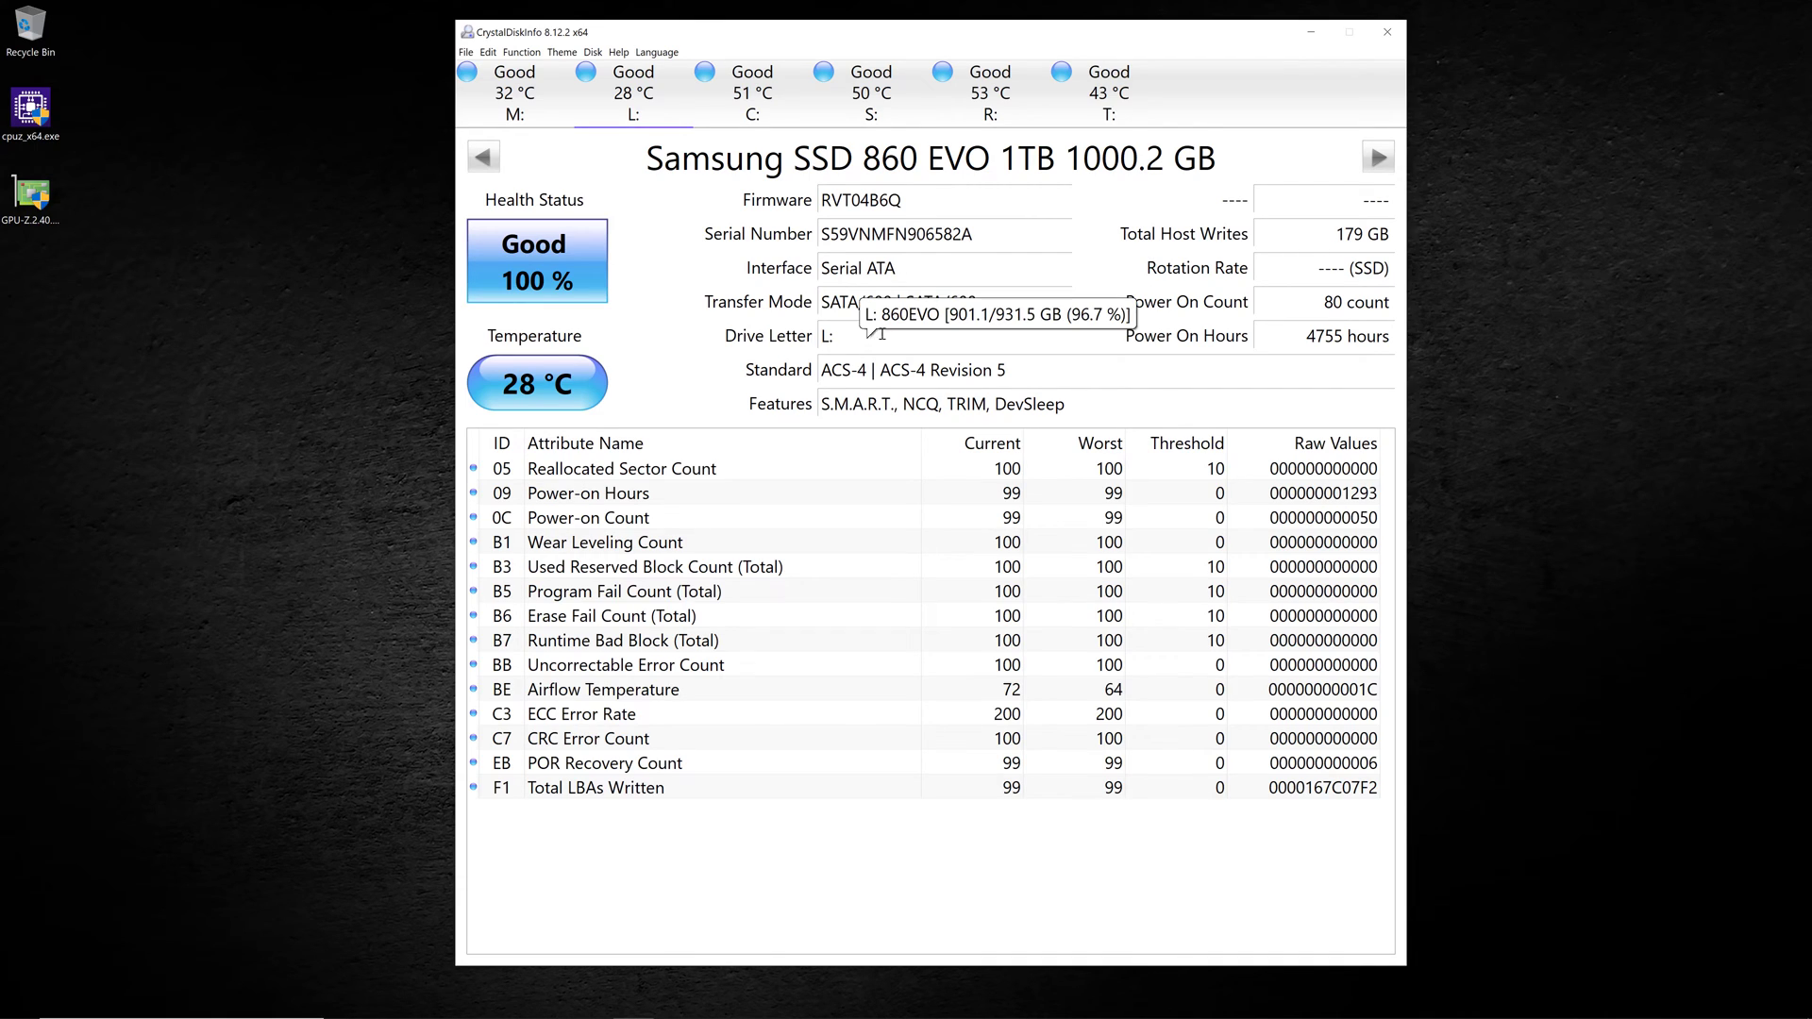
pyautogui.moveTo(964, 408)
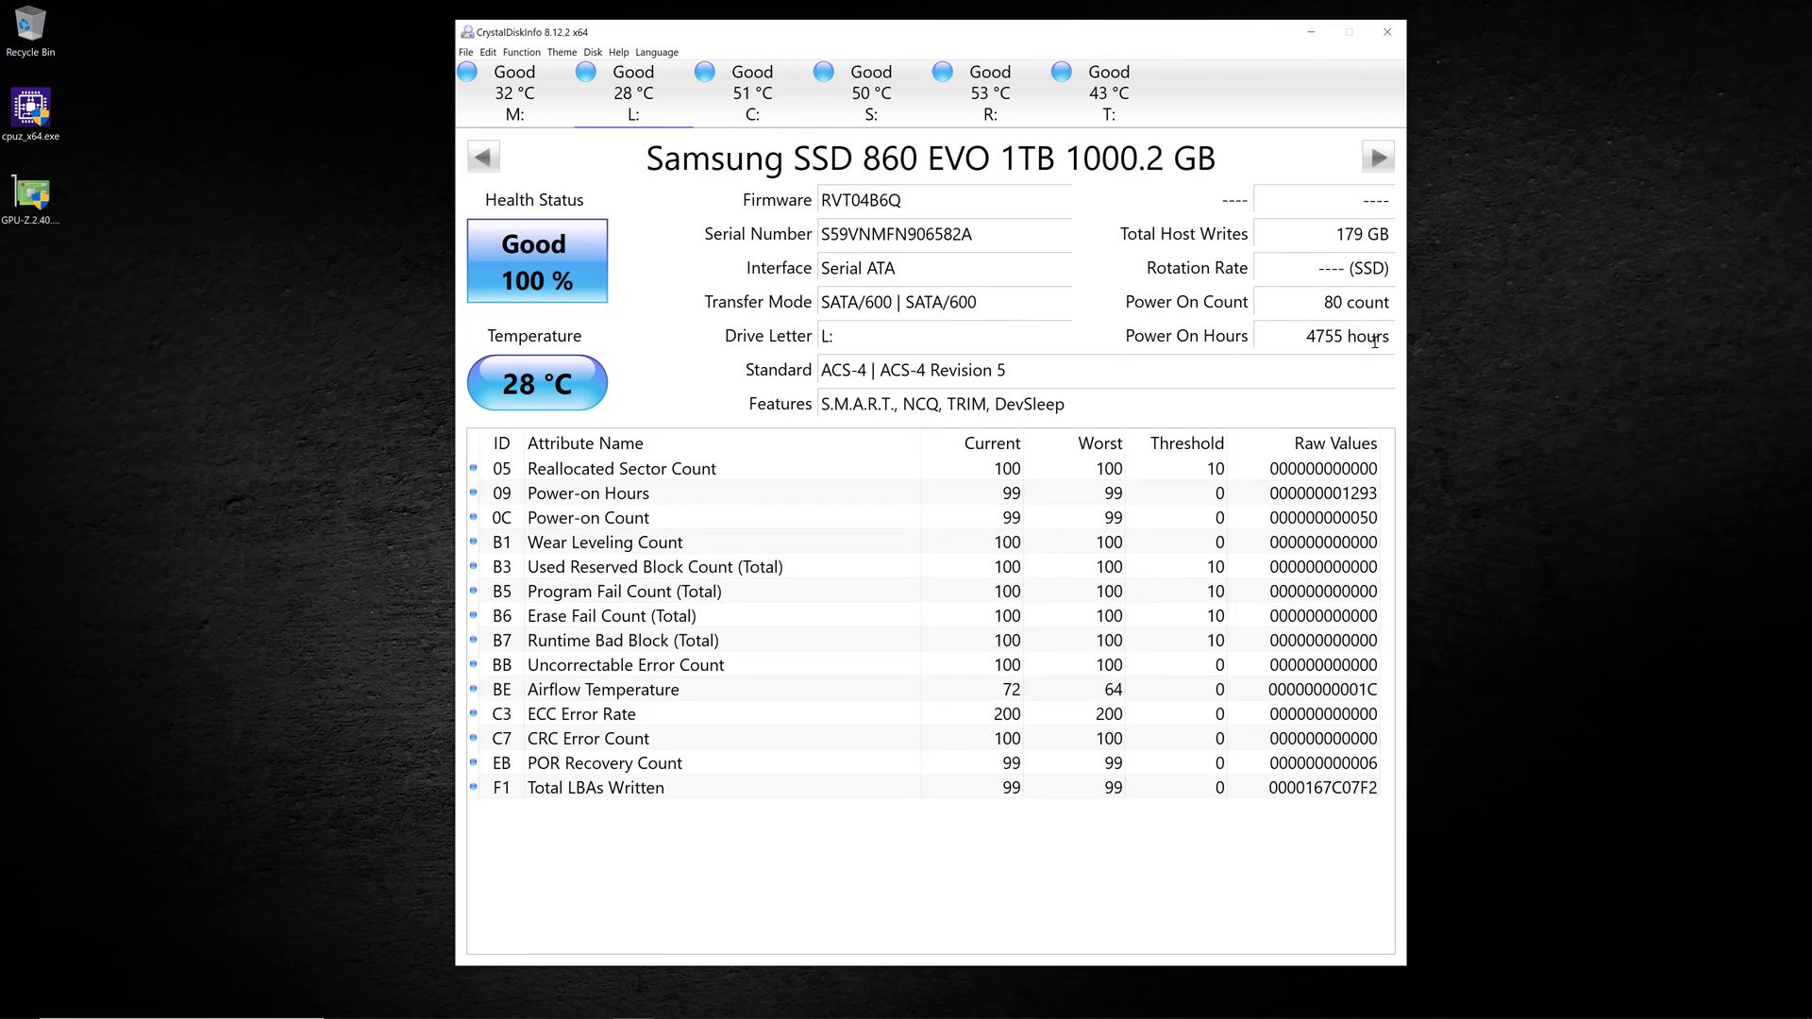
pyautogui.moveTo(1378, 338)
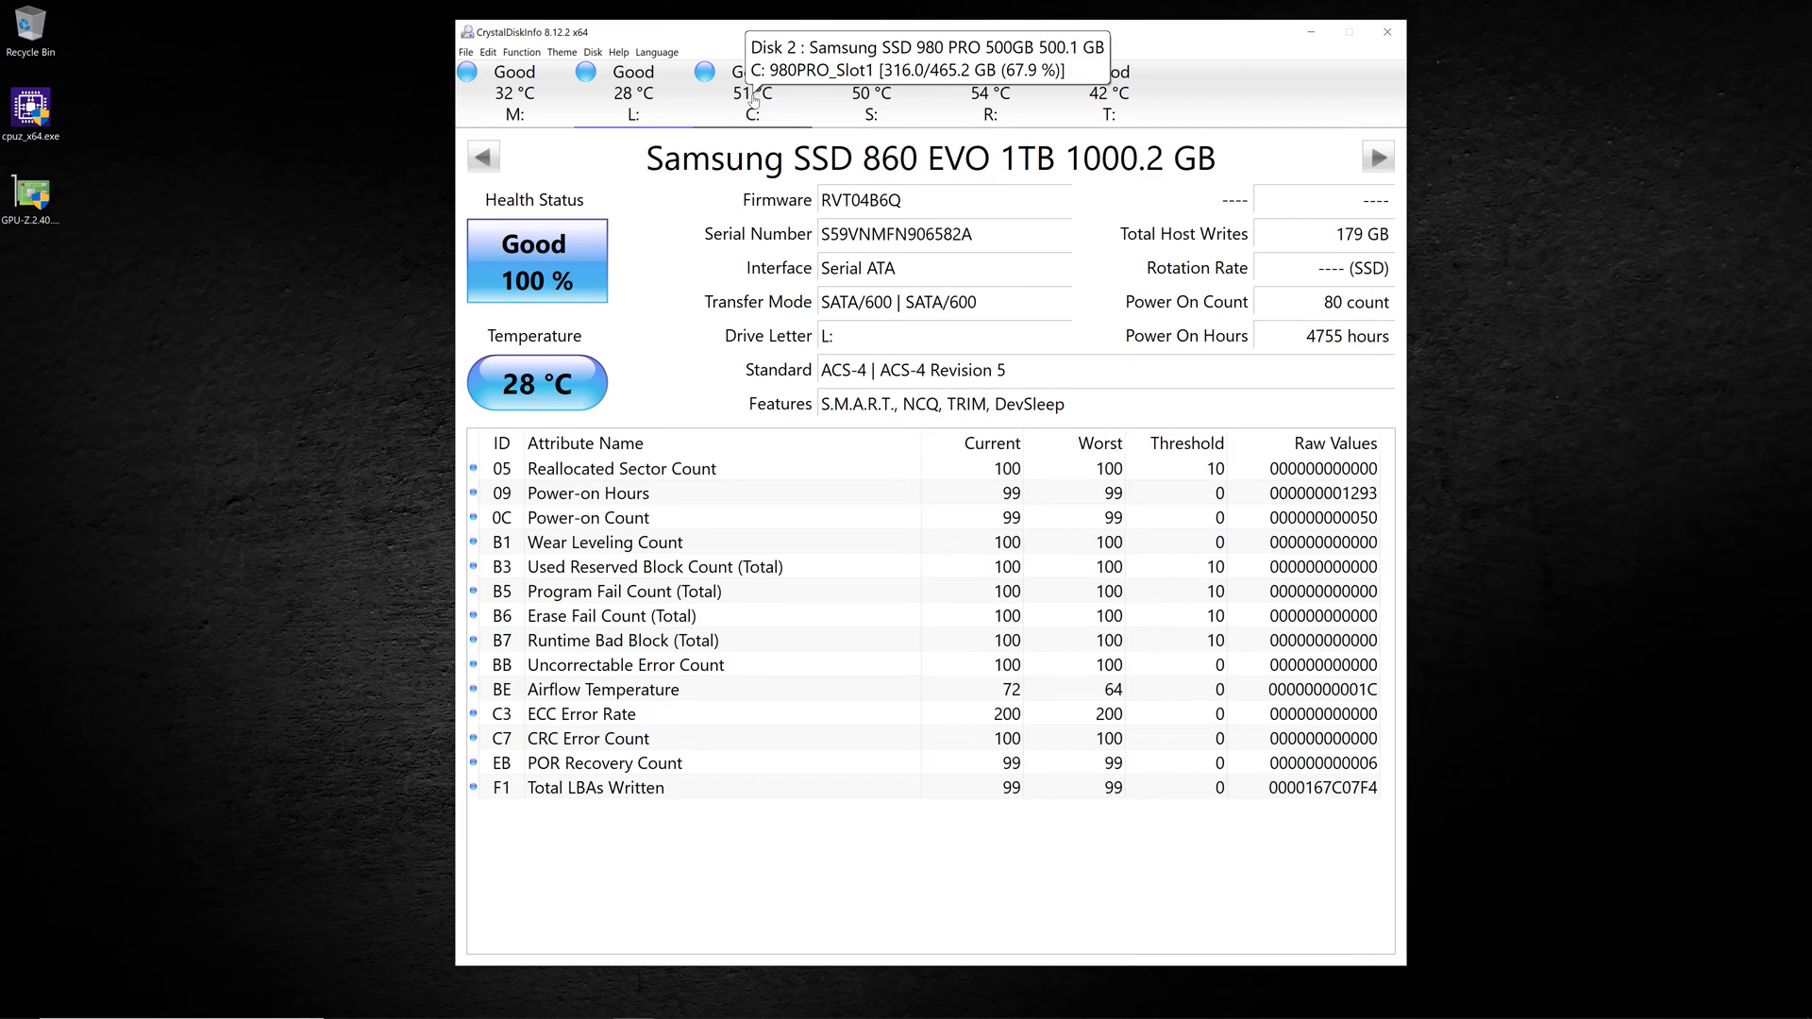
# - Switch to the C: Samsung SSD 980 PRO drive and inspect its Transfer Mode value
pyautogui.click(754, 95)
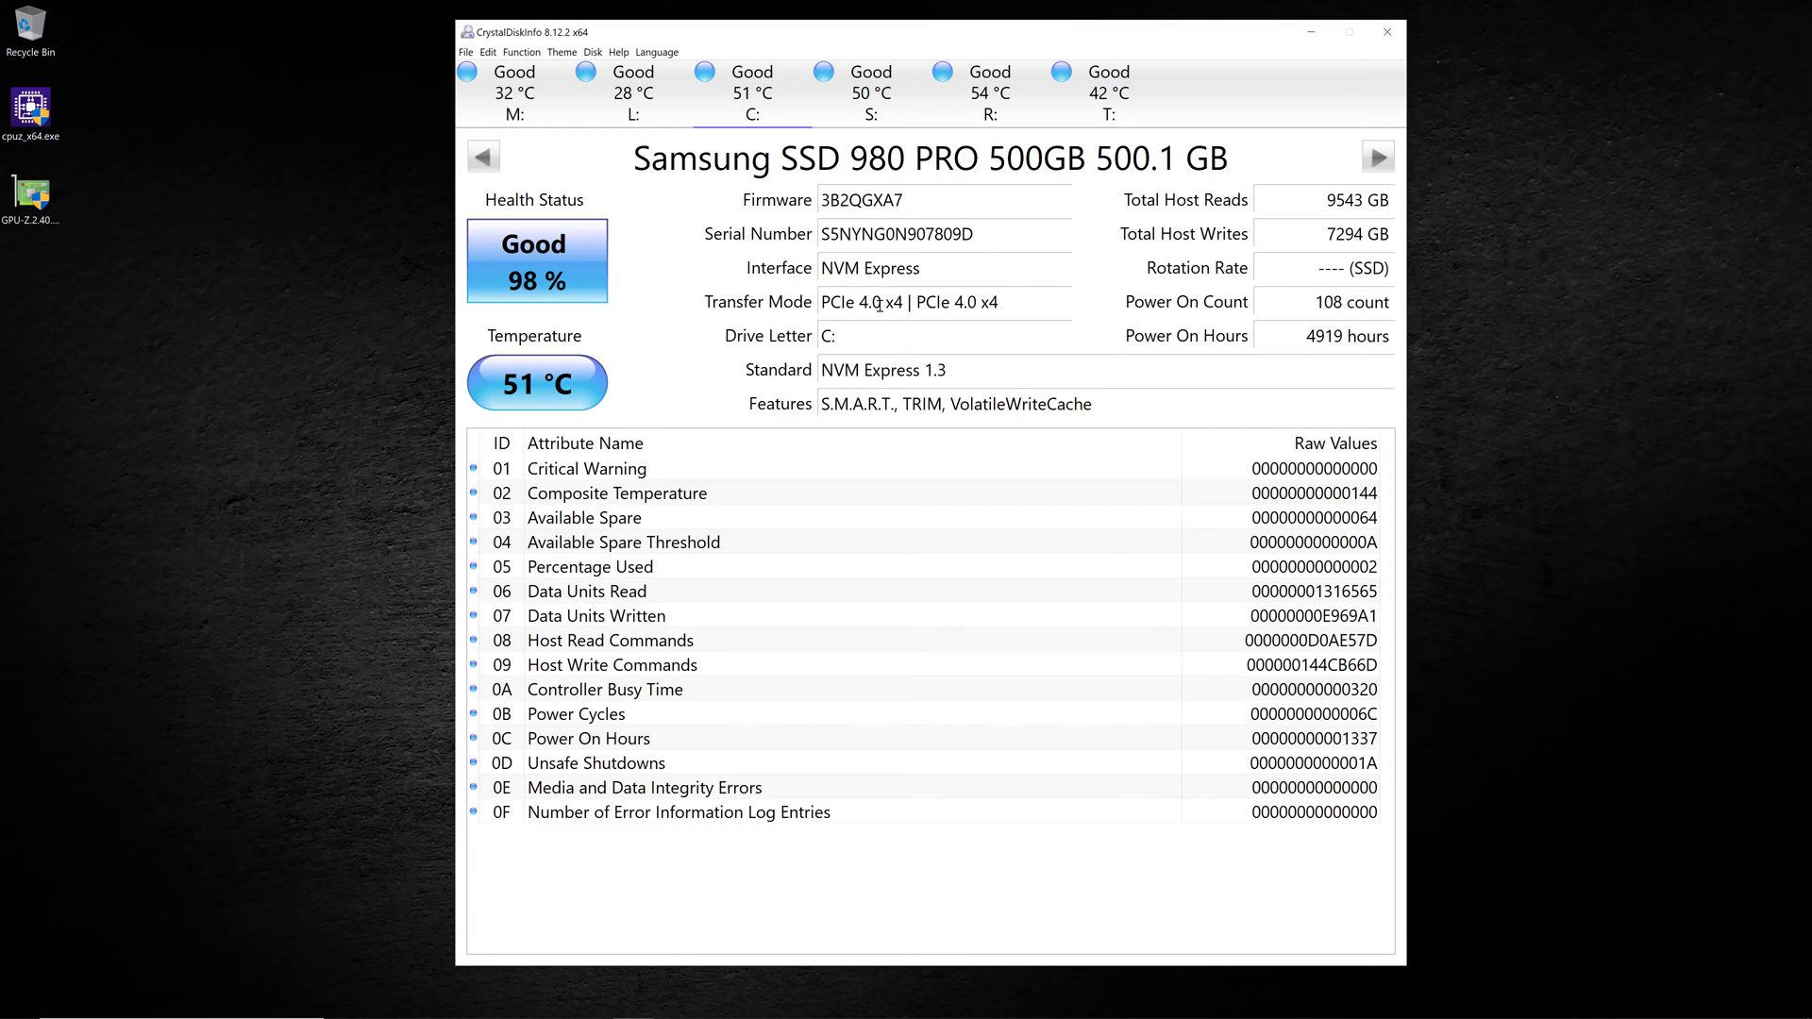
pyautogui.moveTo(868, 302)
pyautogui.click(877, 86)
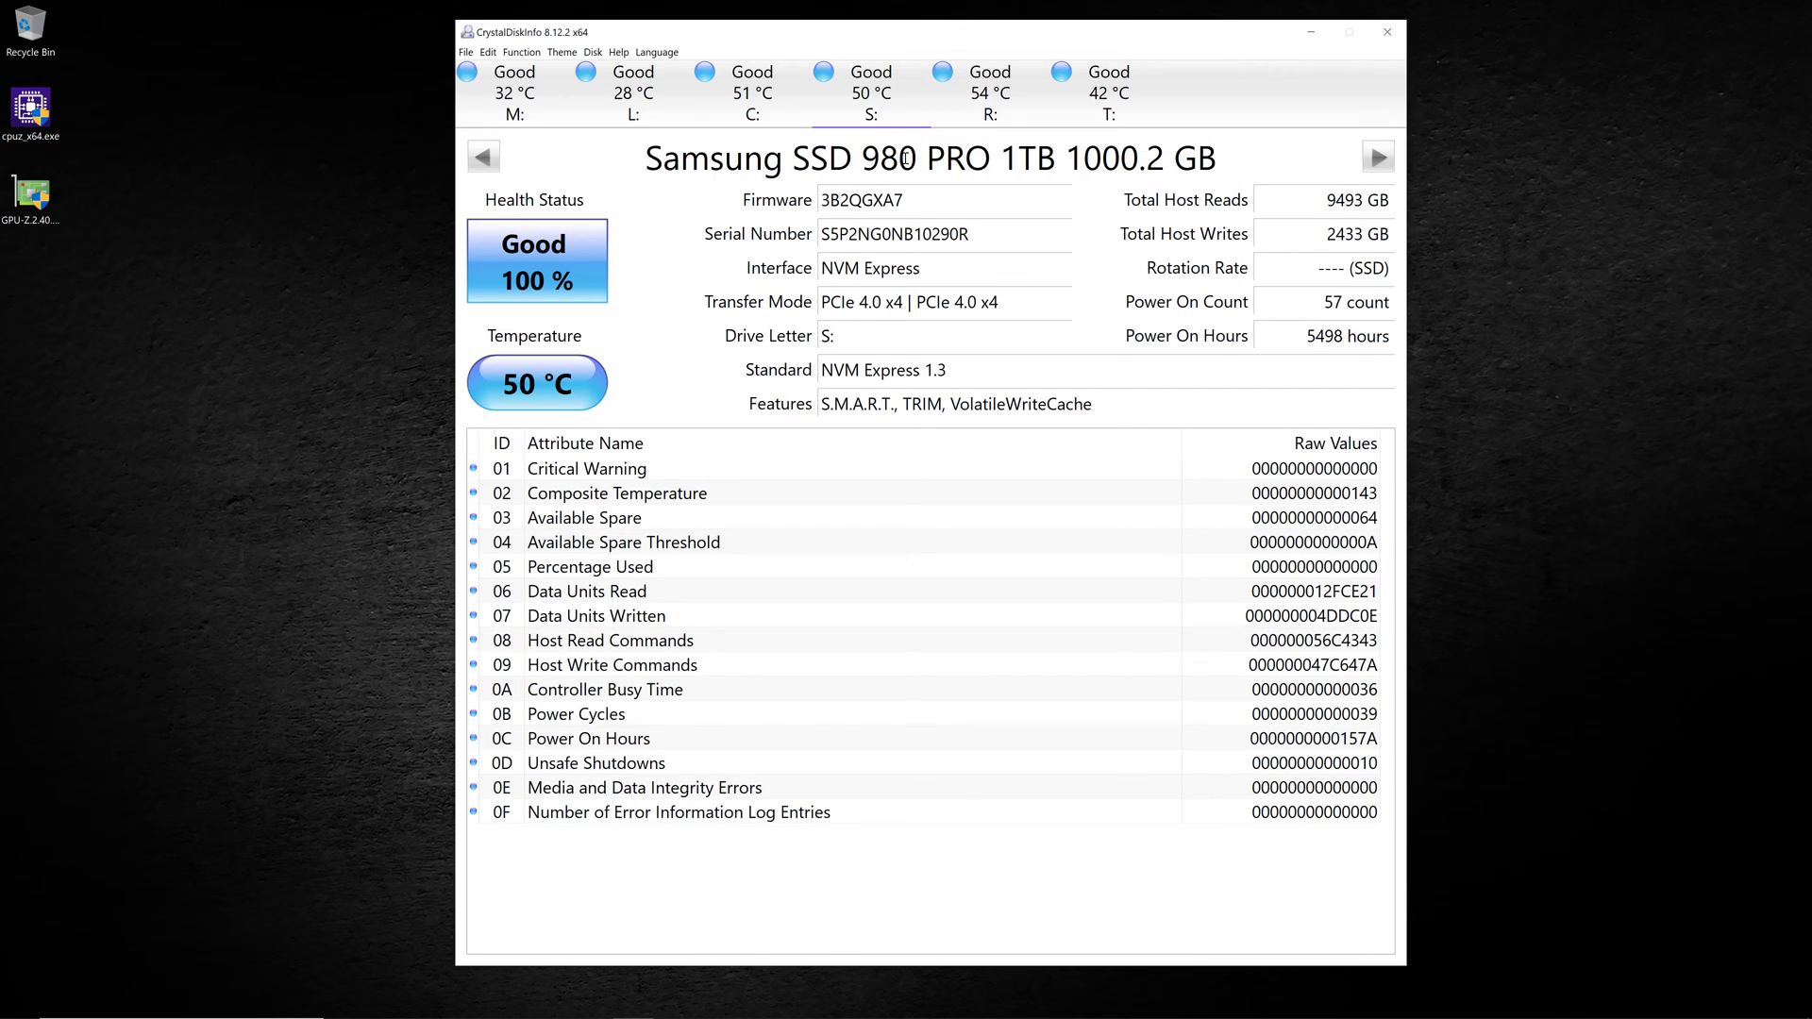
pyautogui.click(999, 94)
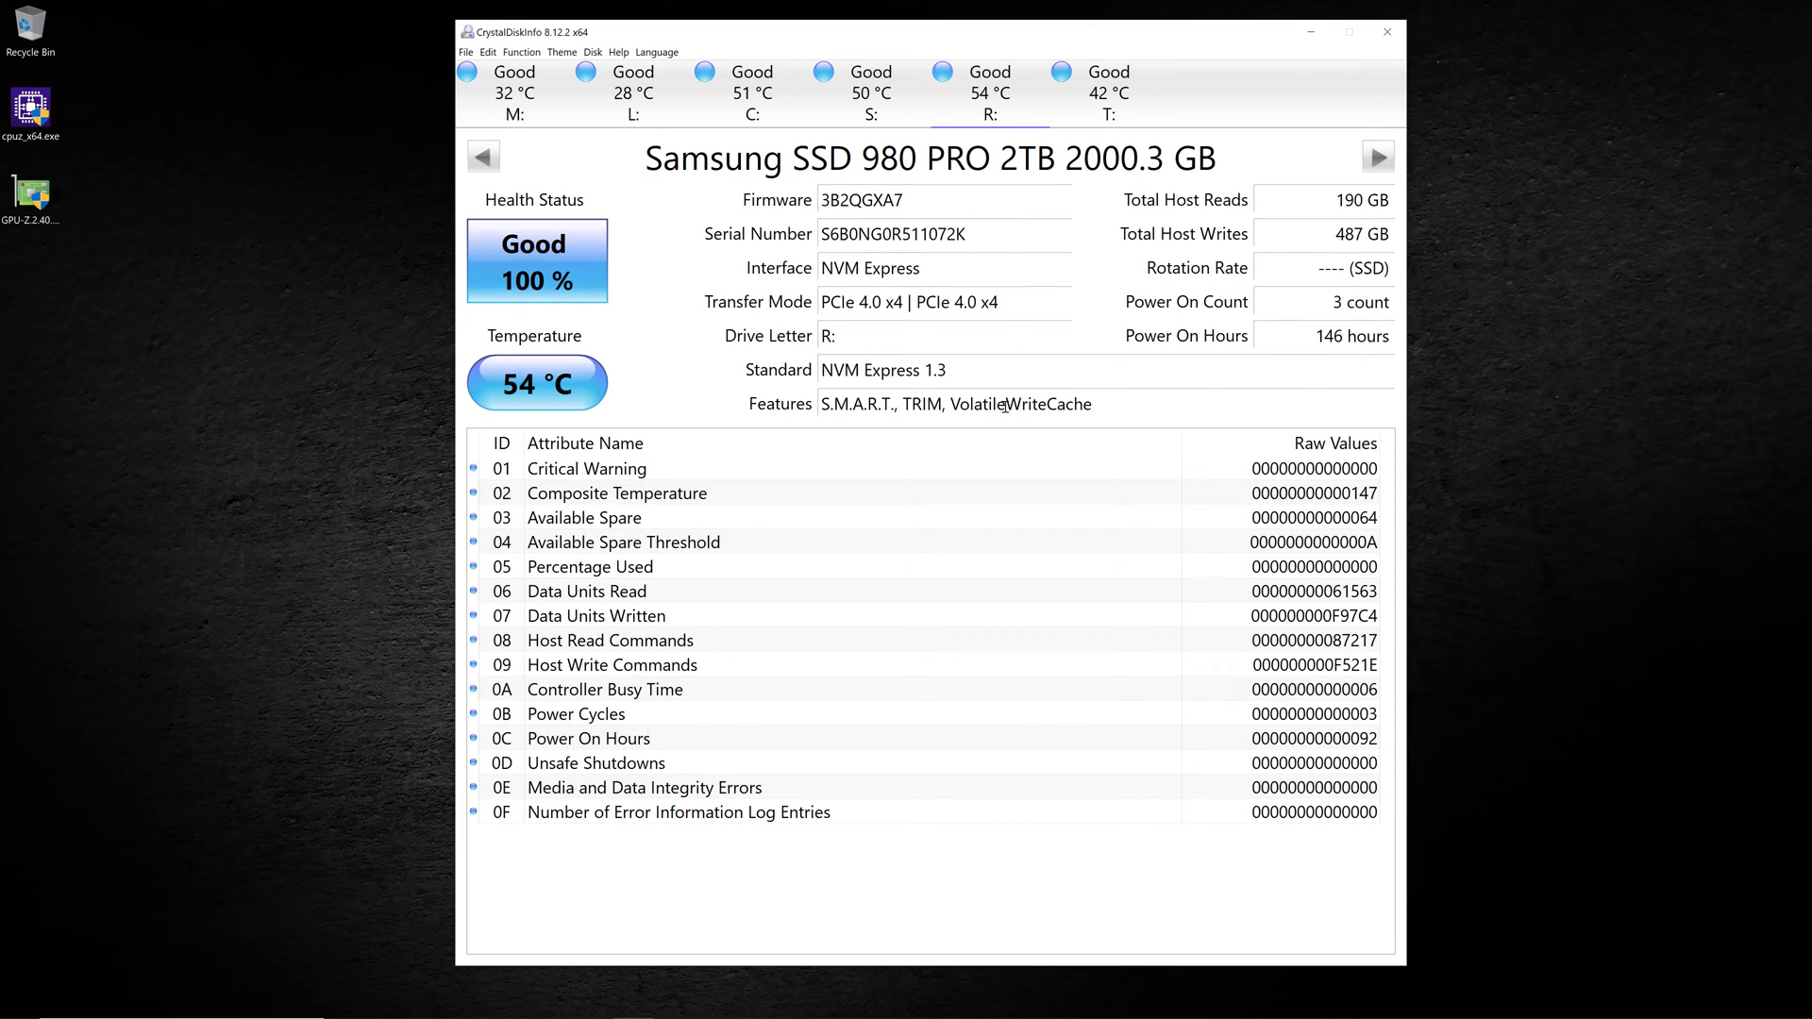
pyautogui.moveTo(1023, 408)
pyautogui.click(1109, 86)
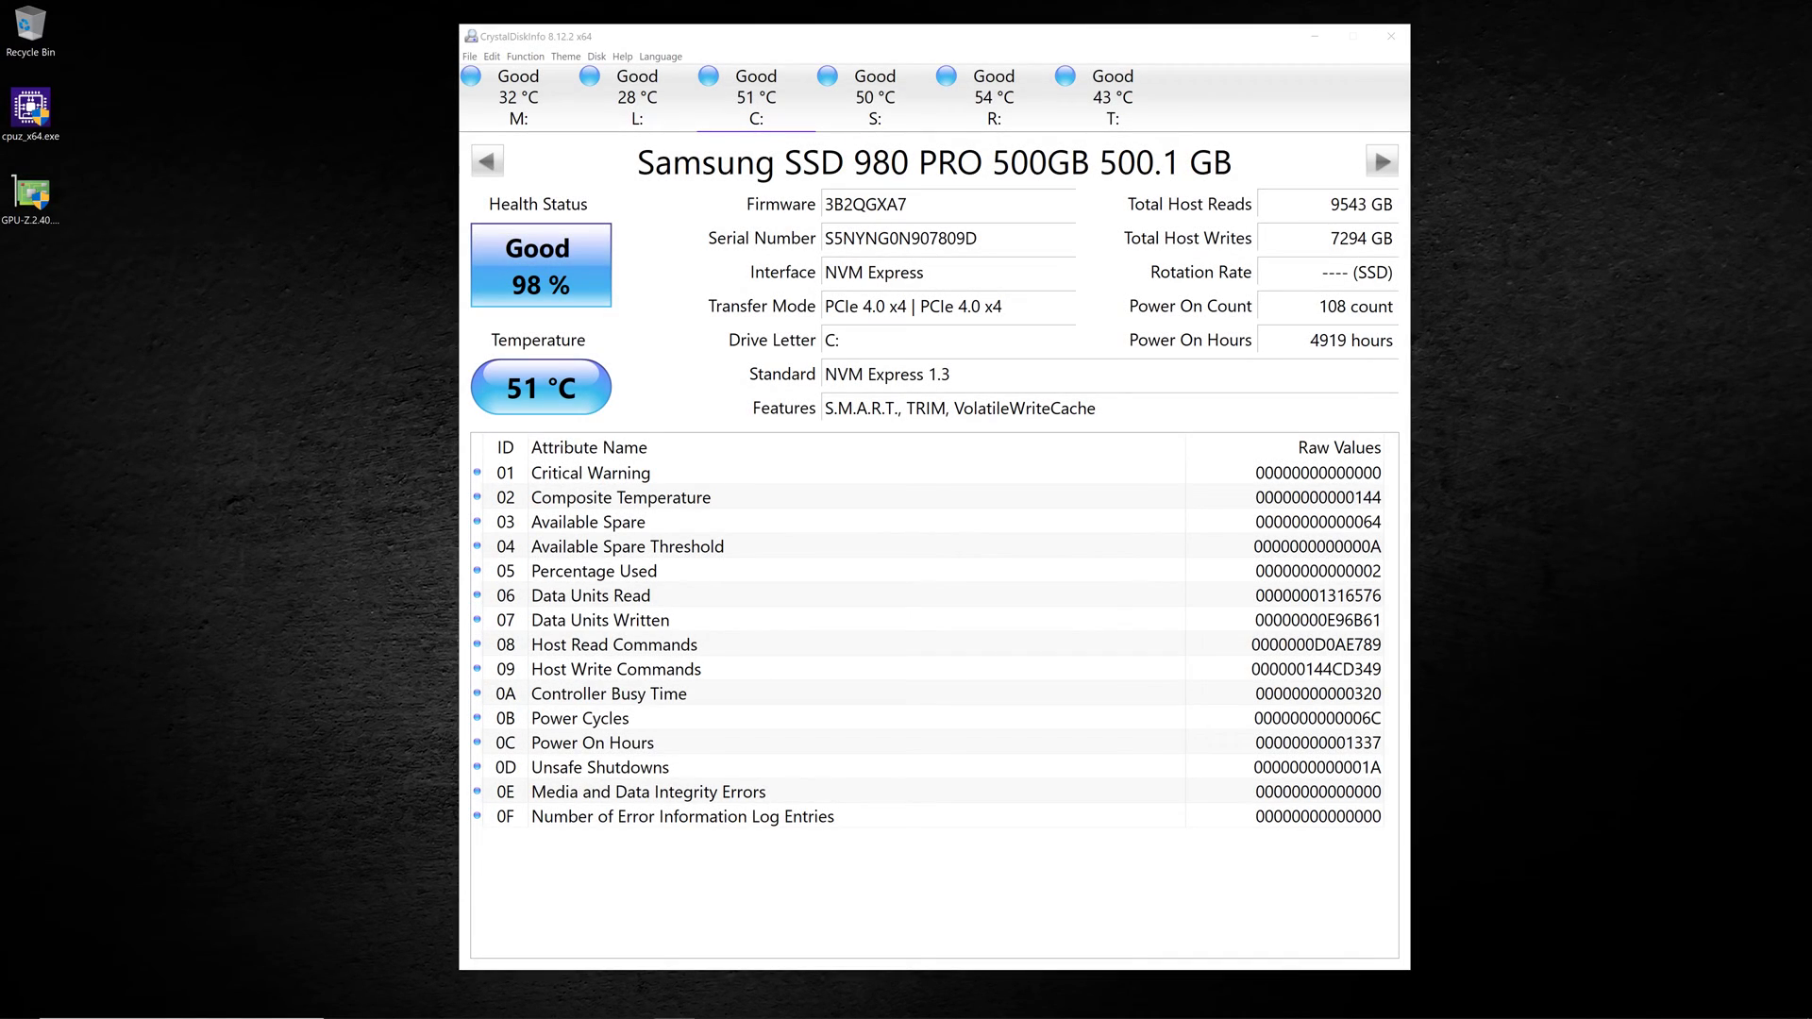
# - Save the drive report as a text file in the CrystalDiskInfo8_12_2 folder
pyautogui.click(471, 57)
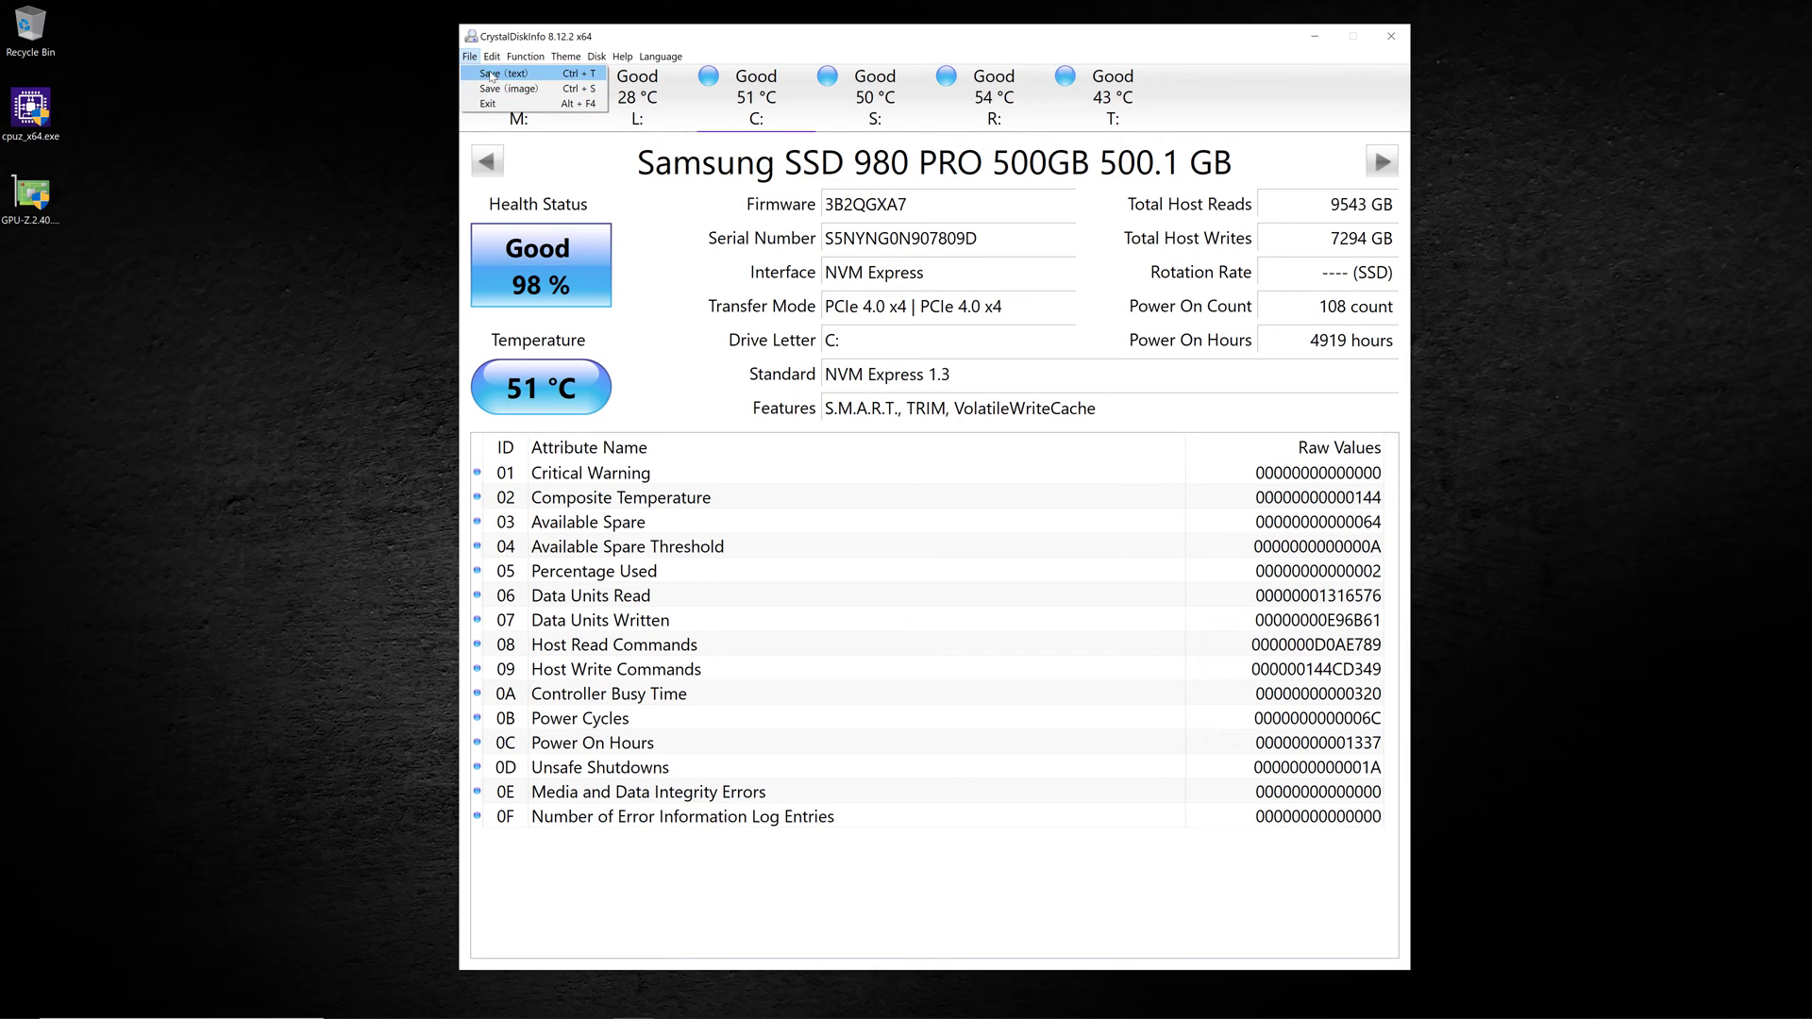
pyautogui.click(490, 74)
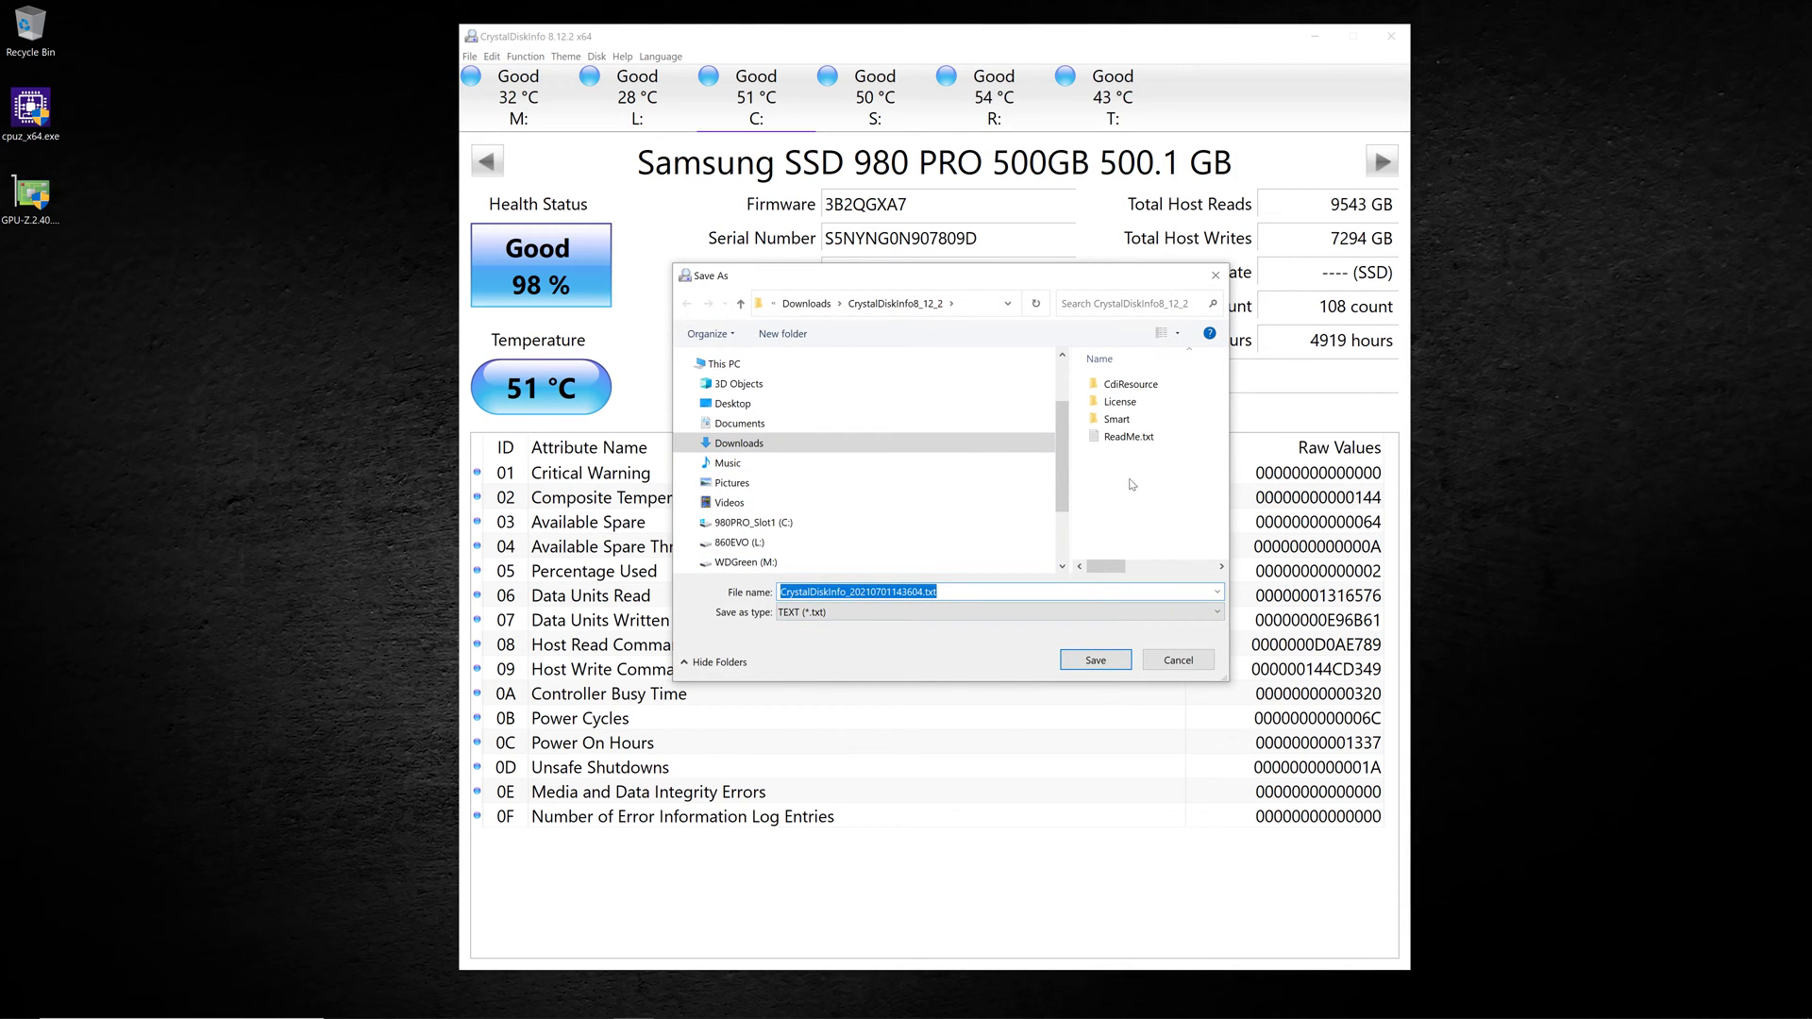
pyautogui.click(1094, 662)
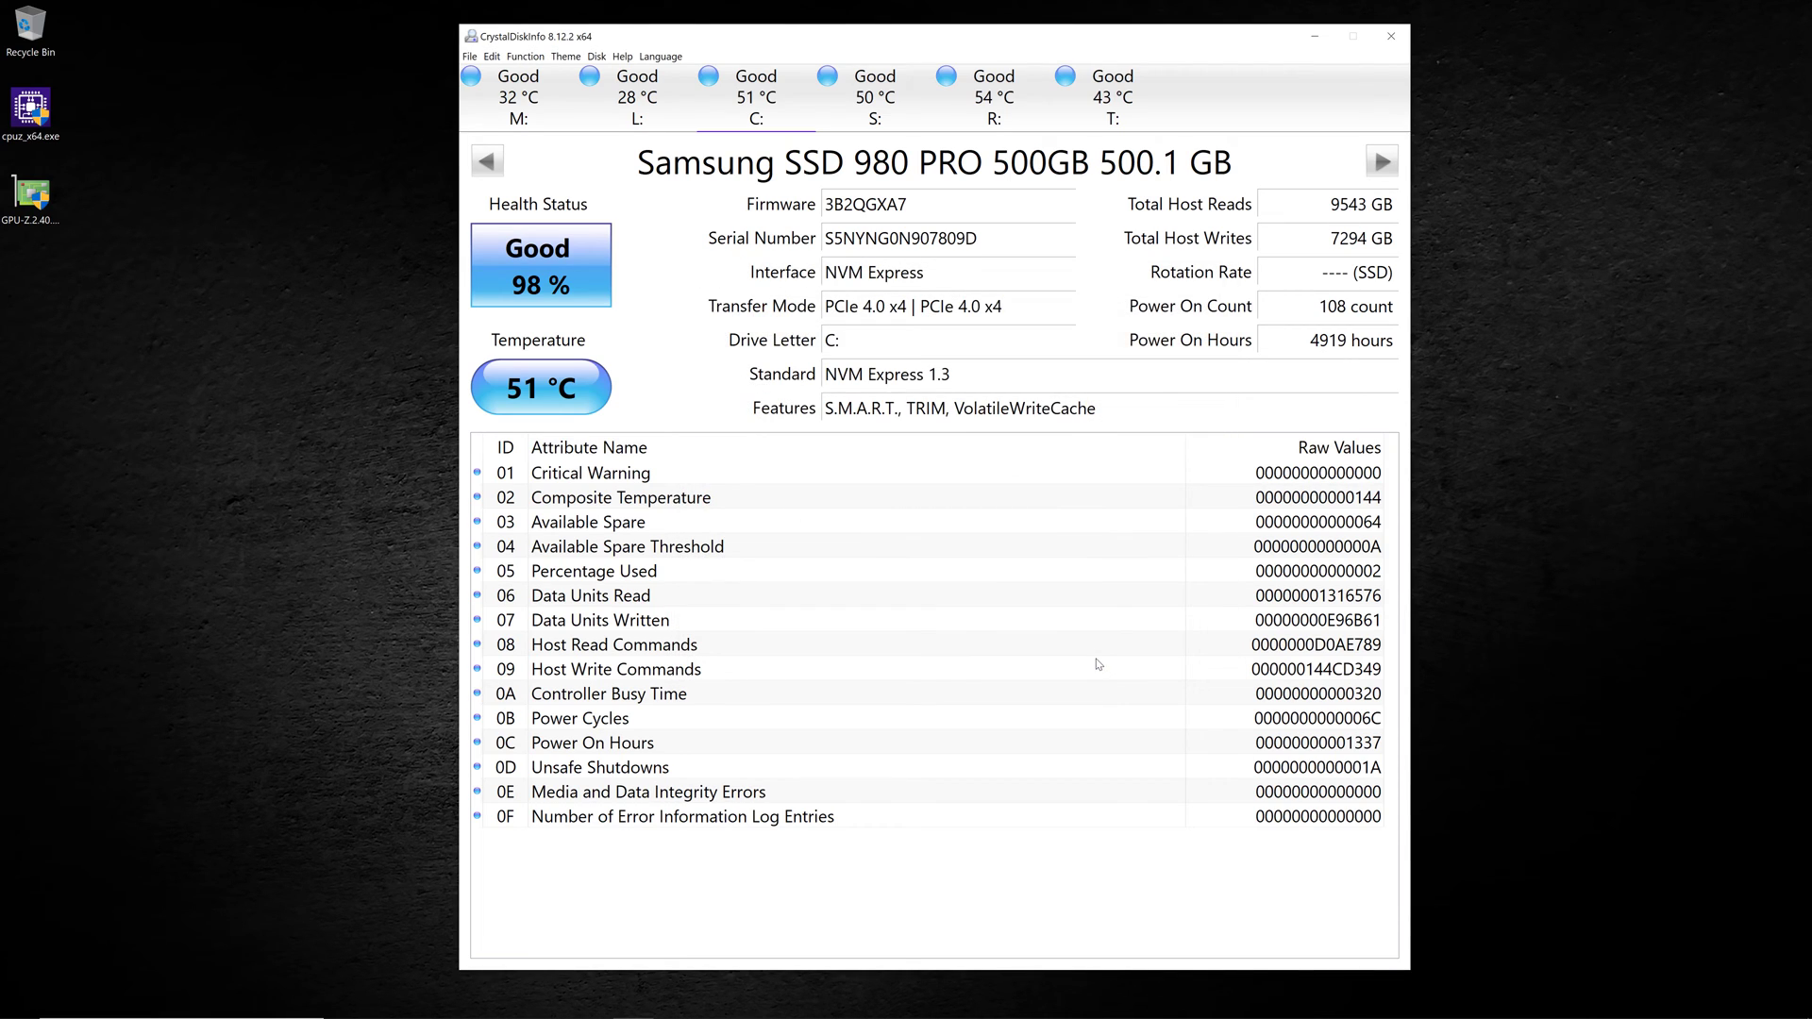
# - Save the drive report as PNG image CrystalDiskInfo_20210701143617.png
pyautogui.click(469, 57)
pyautogui.click(469, 57)
pyautogui.click(469, 57)
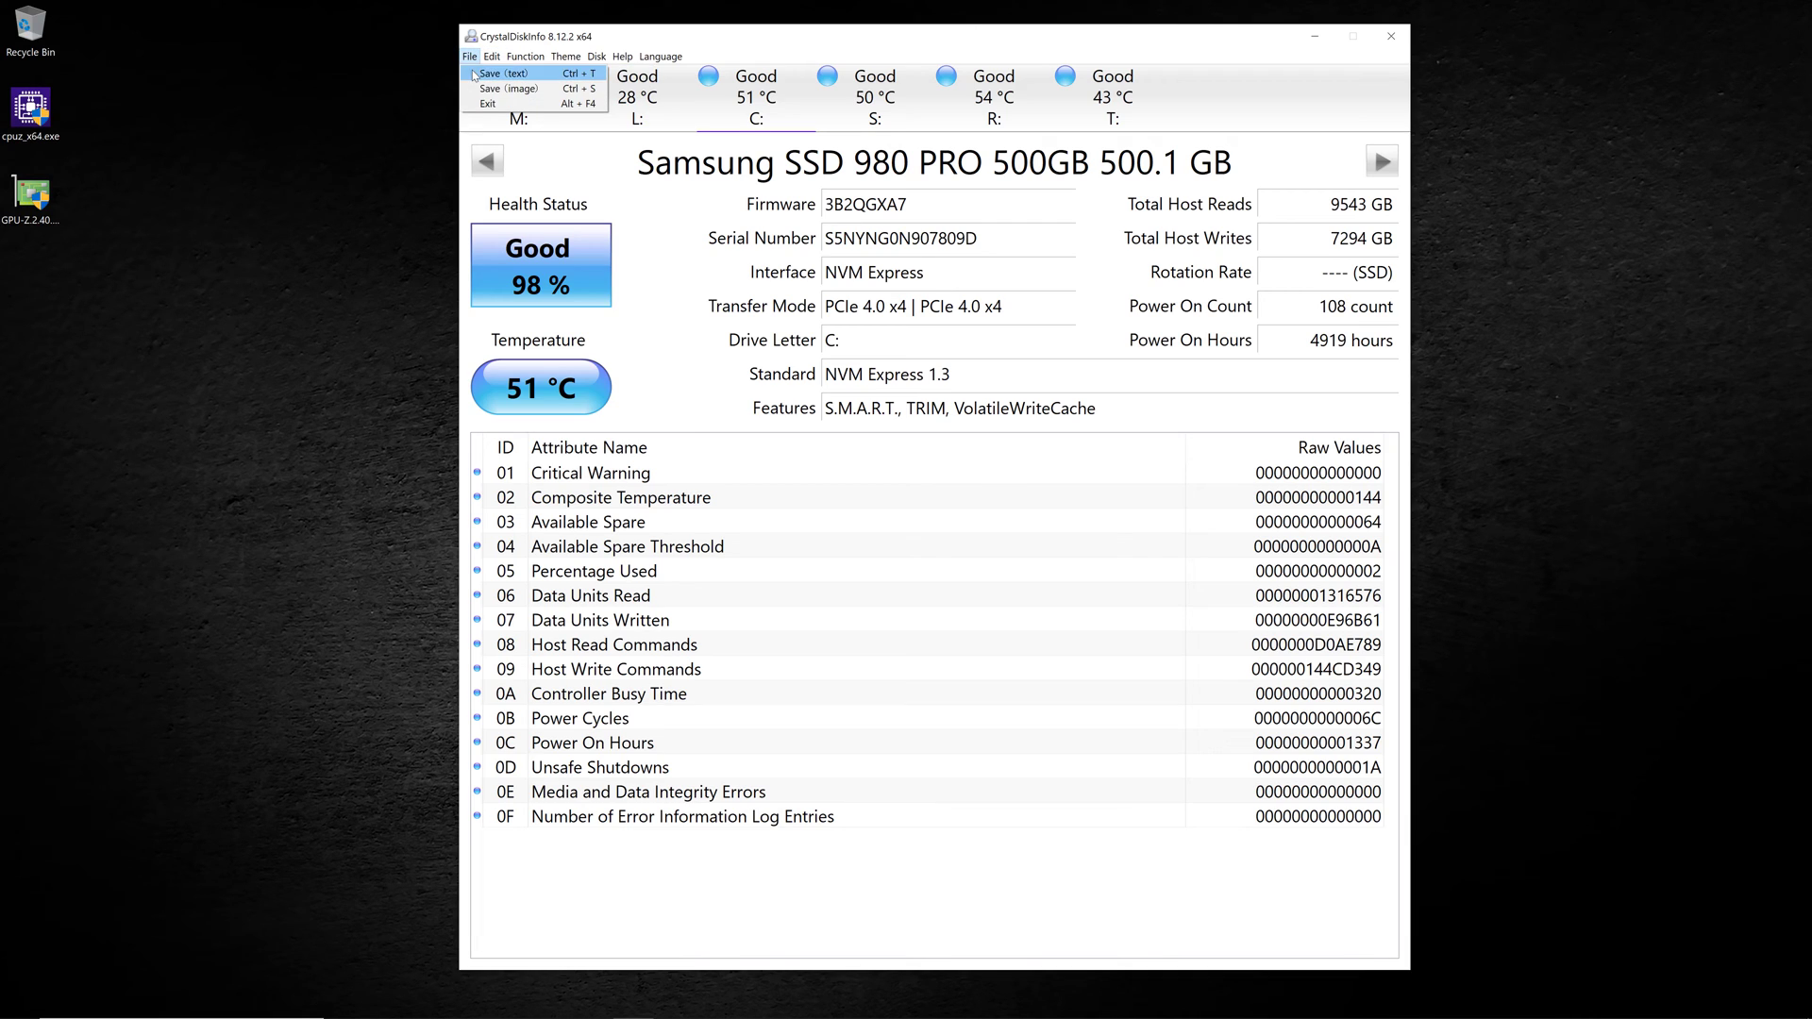
pyautogui.click(488, 89)
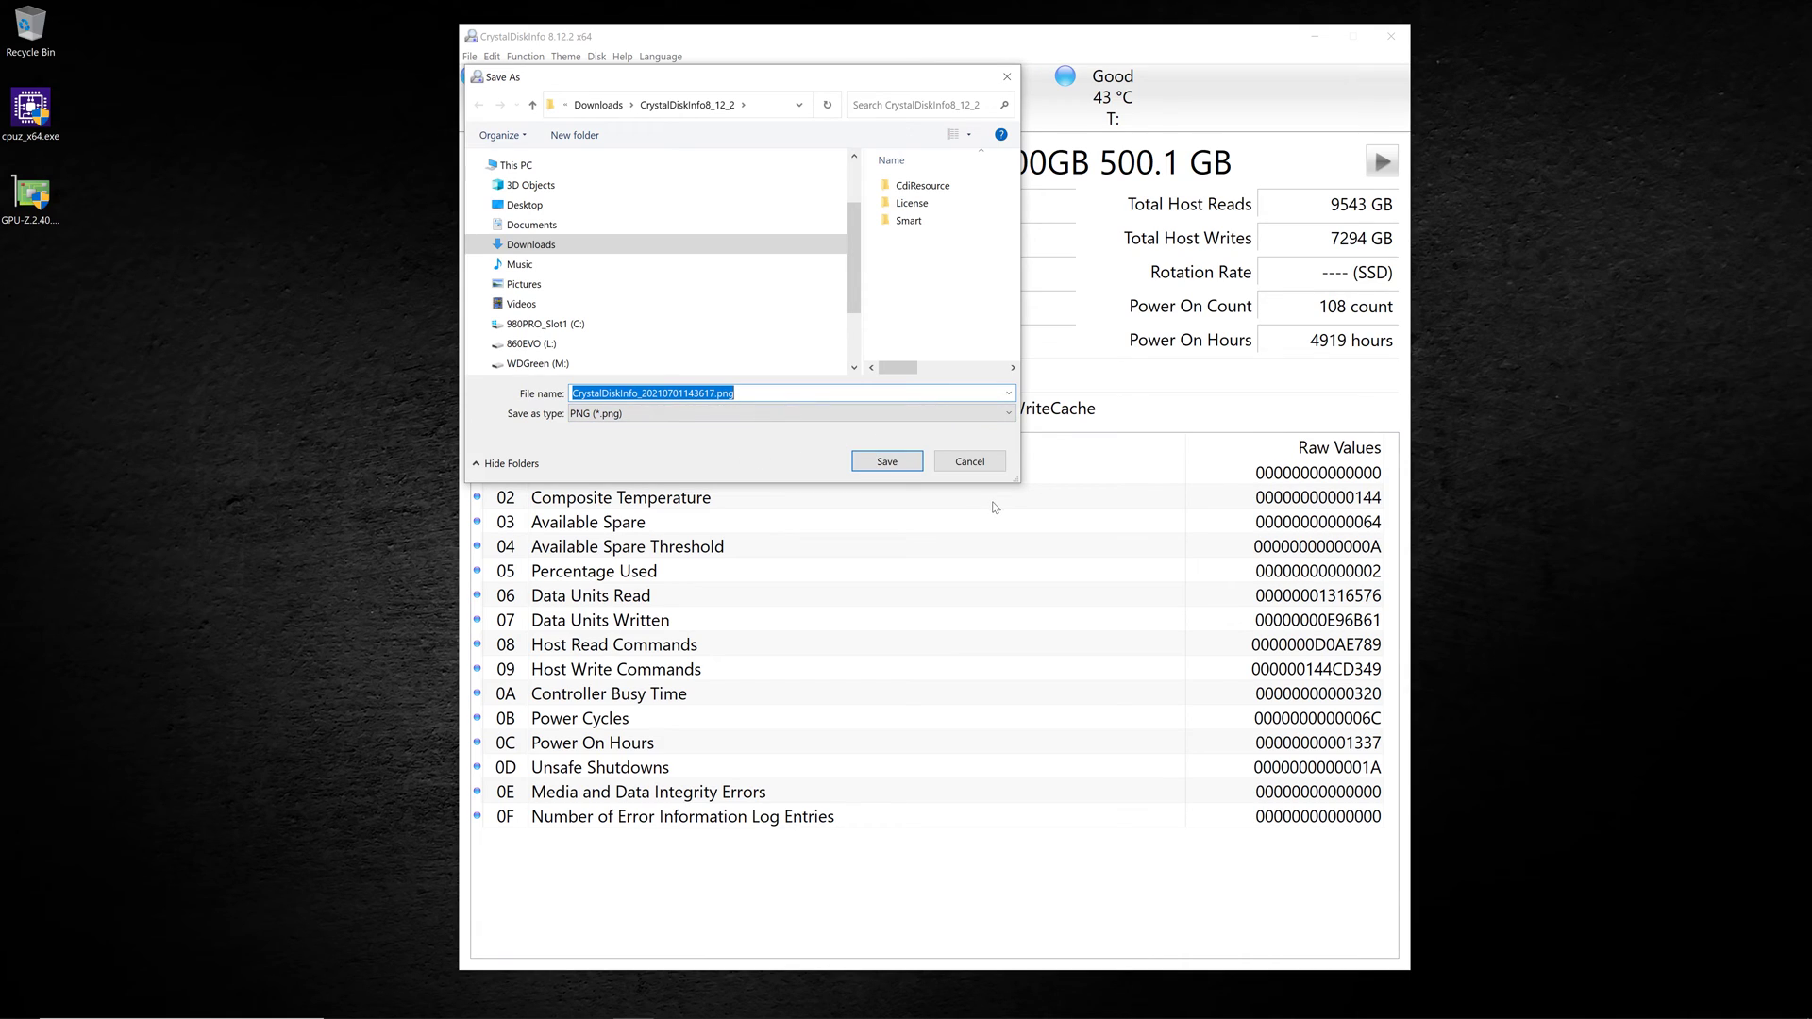
pyautogui.click(887, 461)
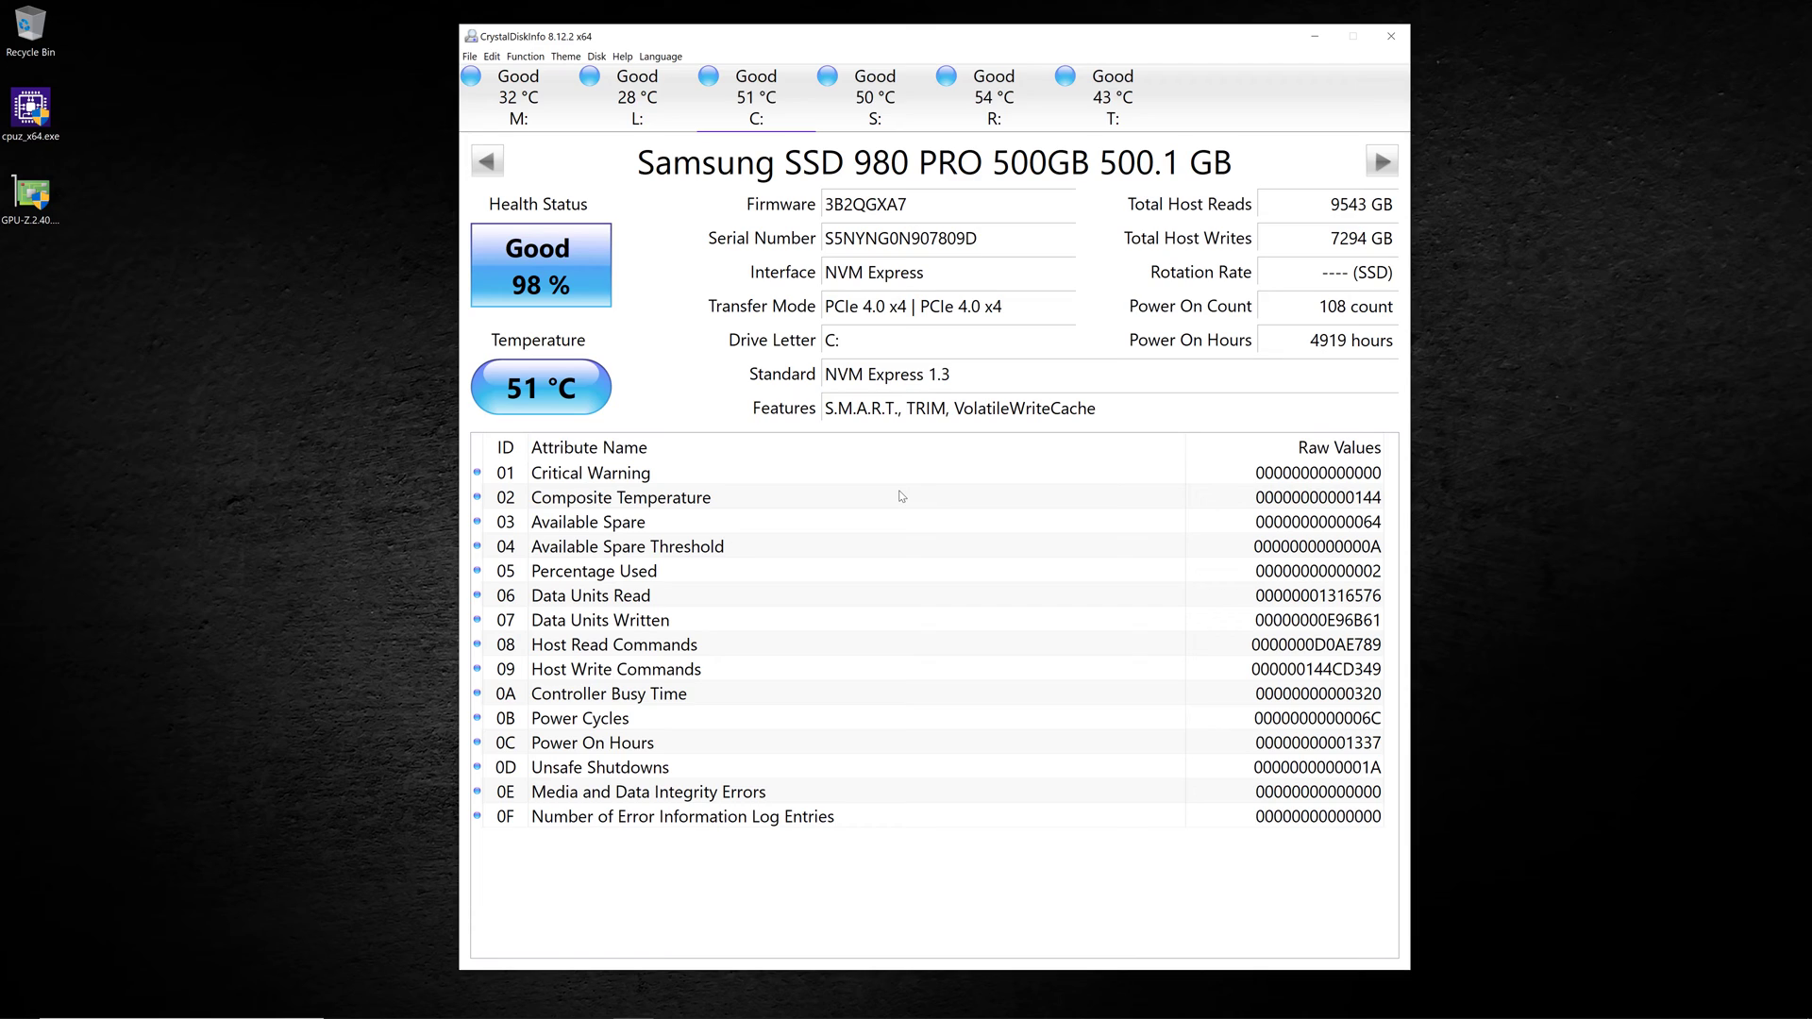
# - Browse the Function menu's Advanced Feature submenu of health status, raw value and RAID options
pyautogui.click(491, 58)
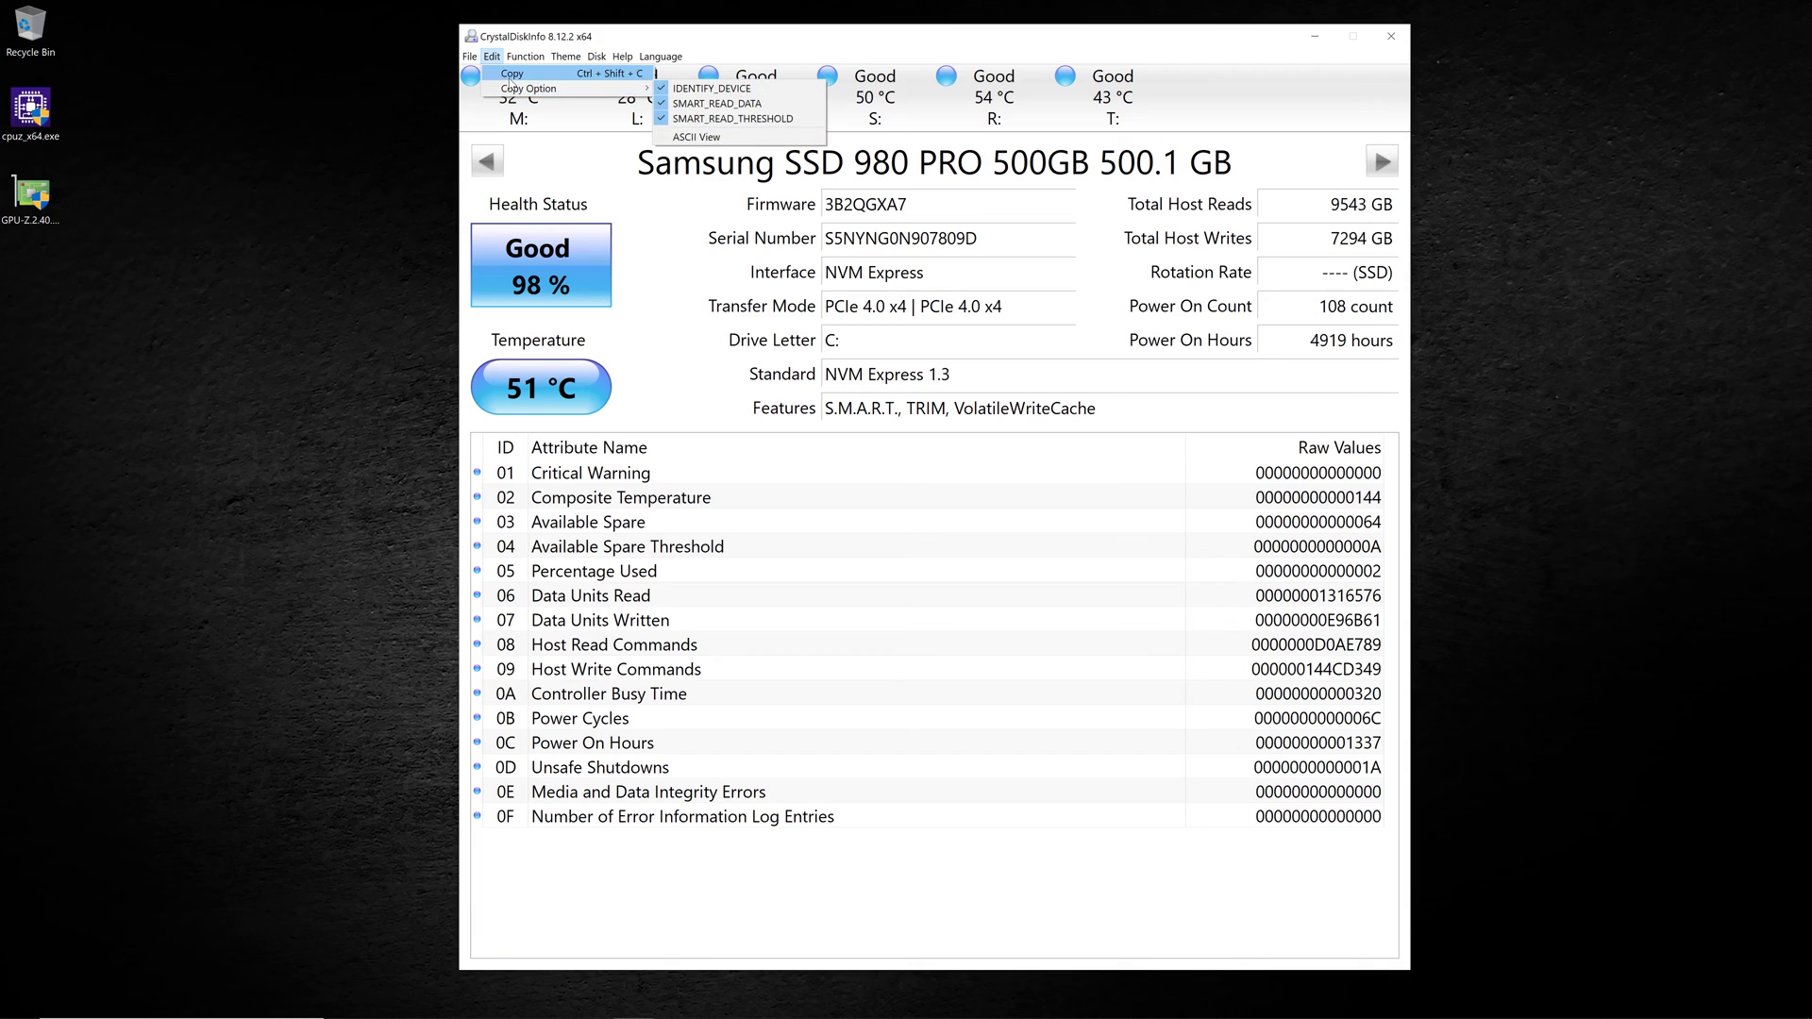
pyautogui.moveTo(516, 95)
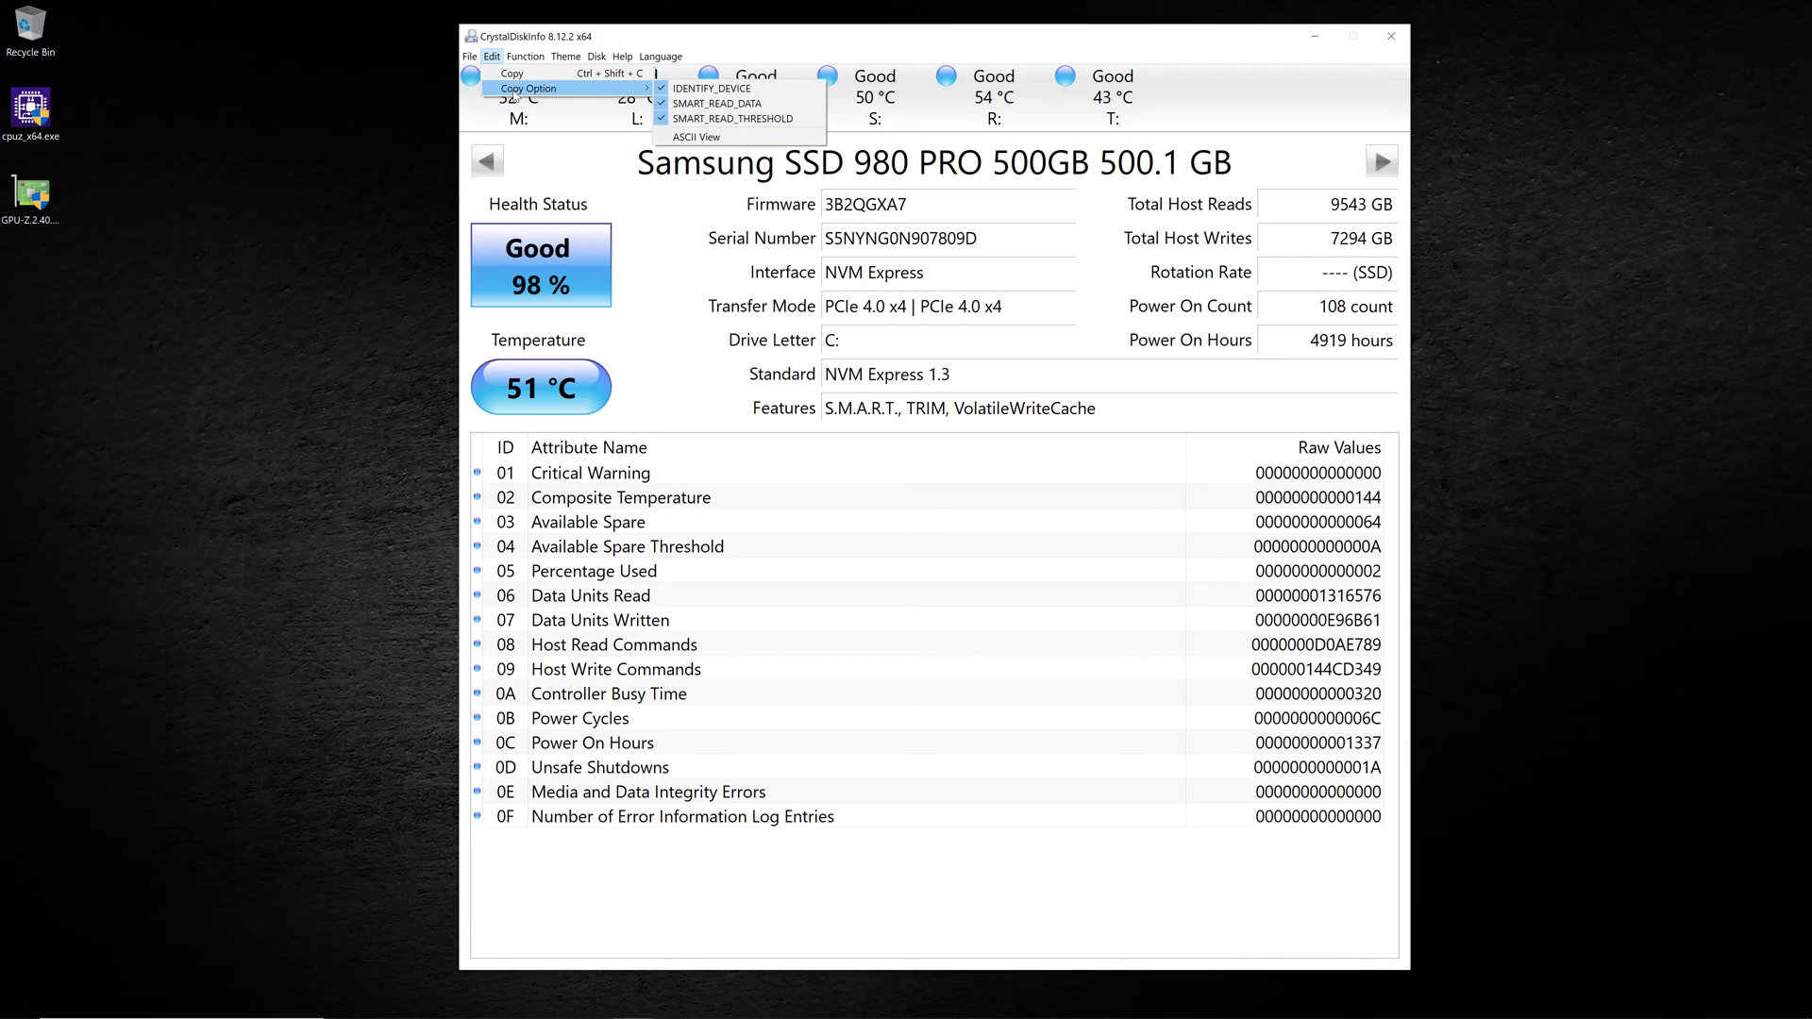
pyautogui.moveTo(522, 62)
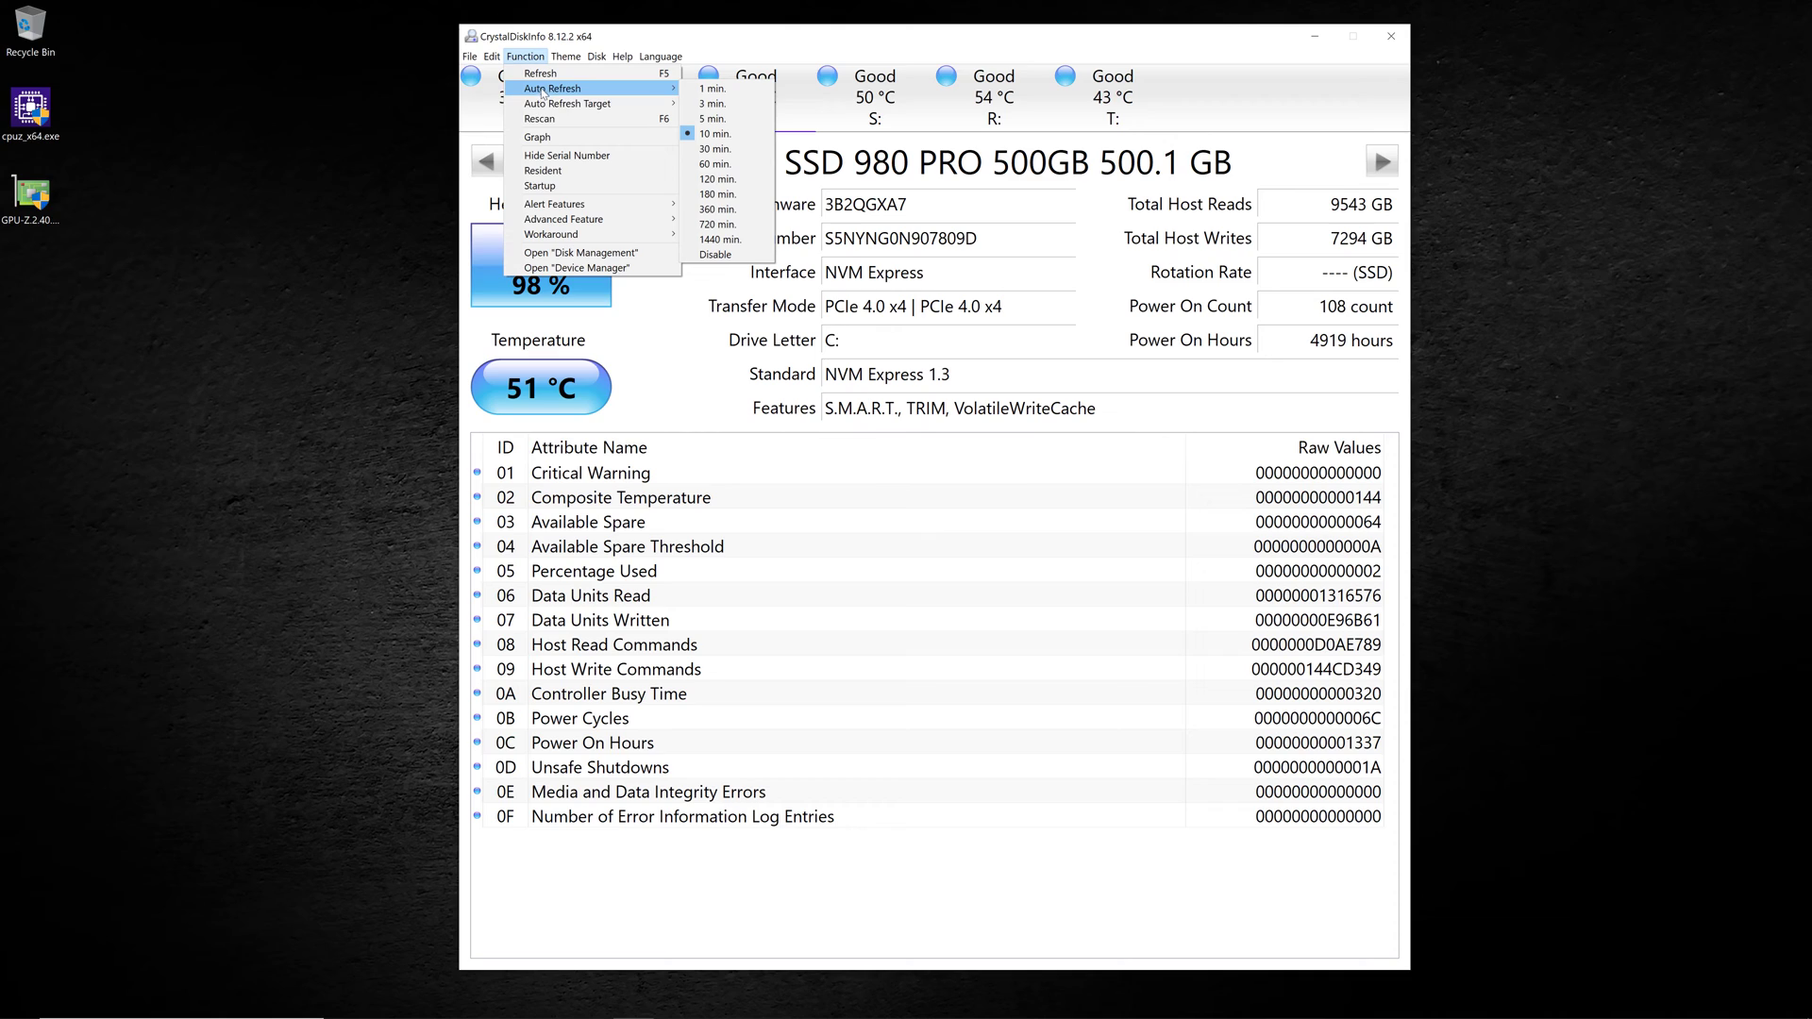
pyautogui.moveTo(547, 107)
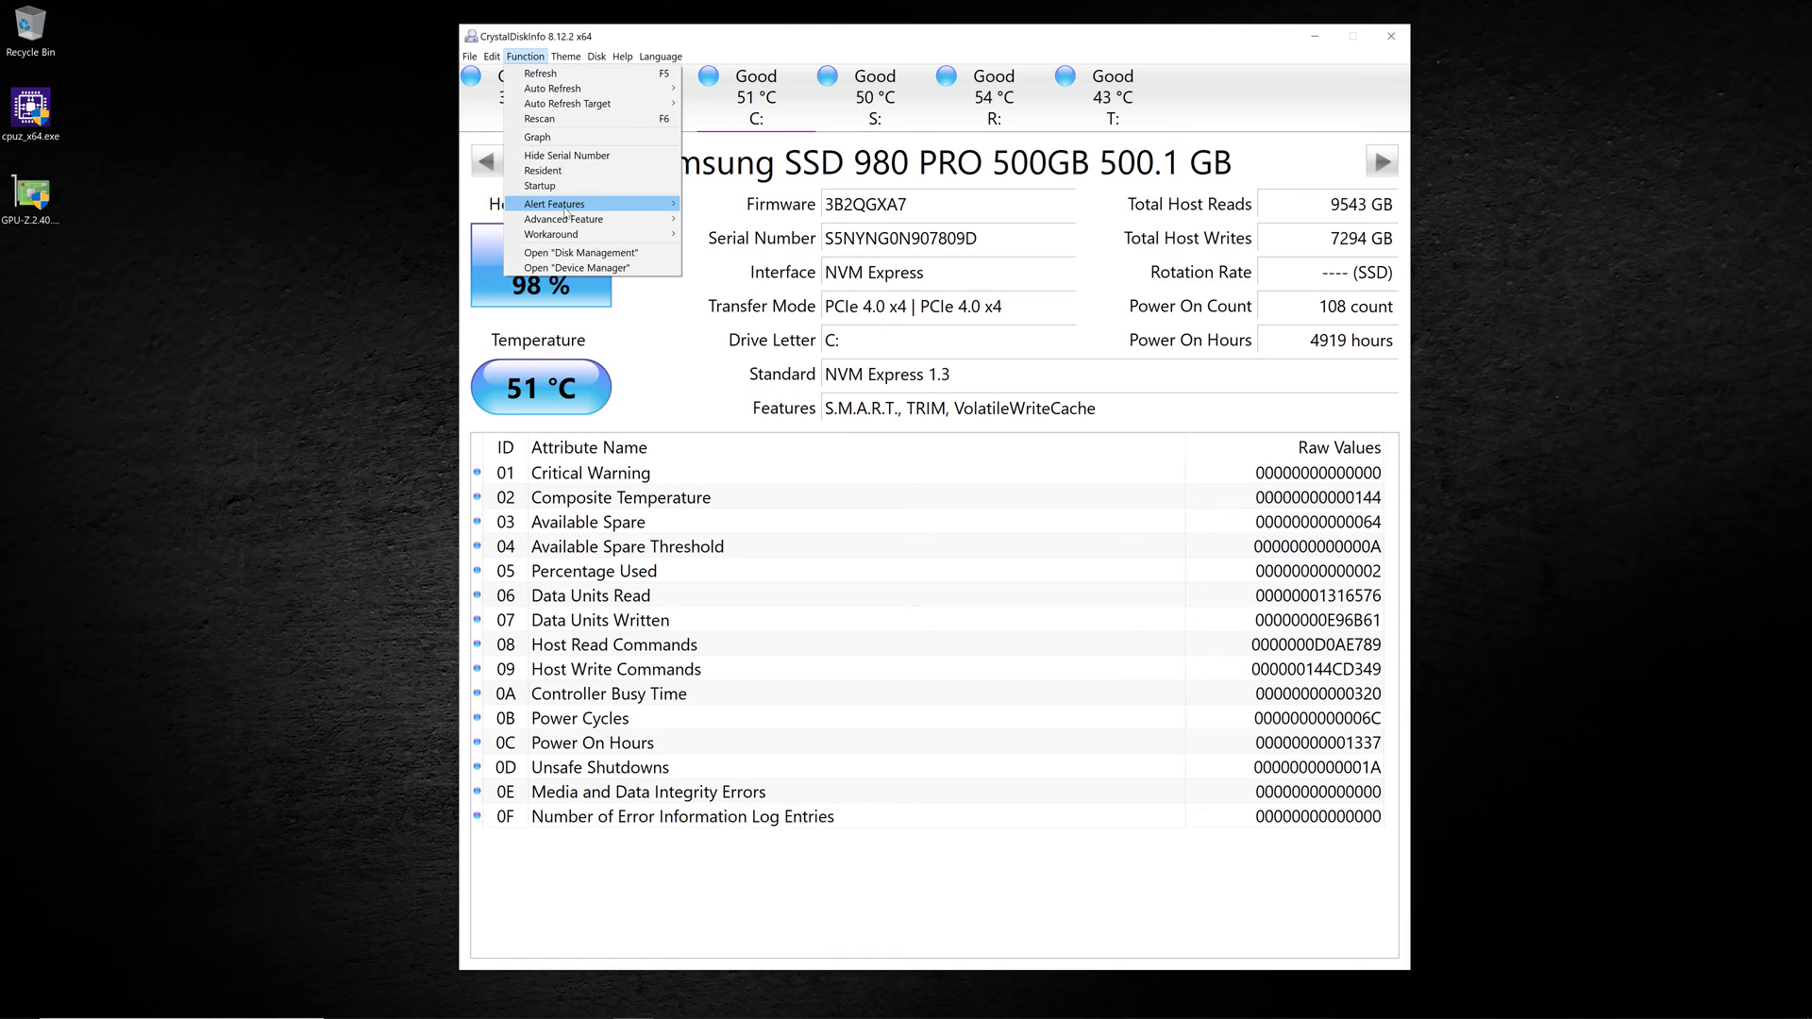
pyautogui.moveTo(564, 209)
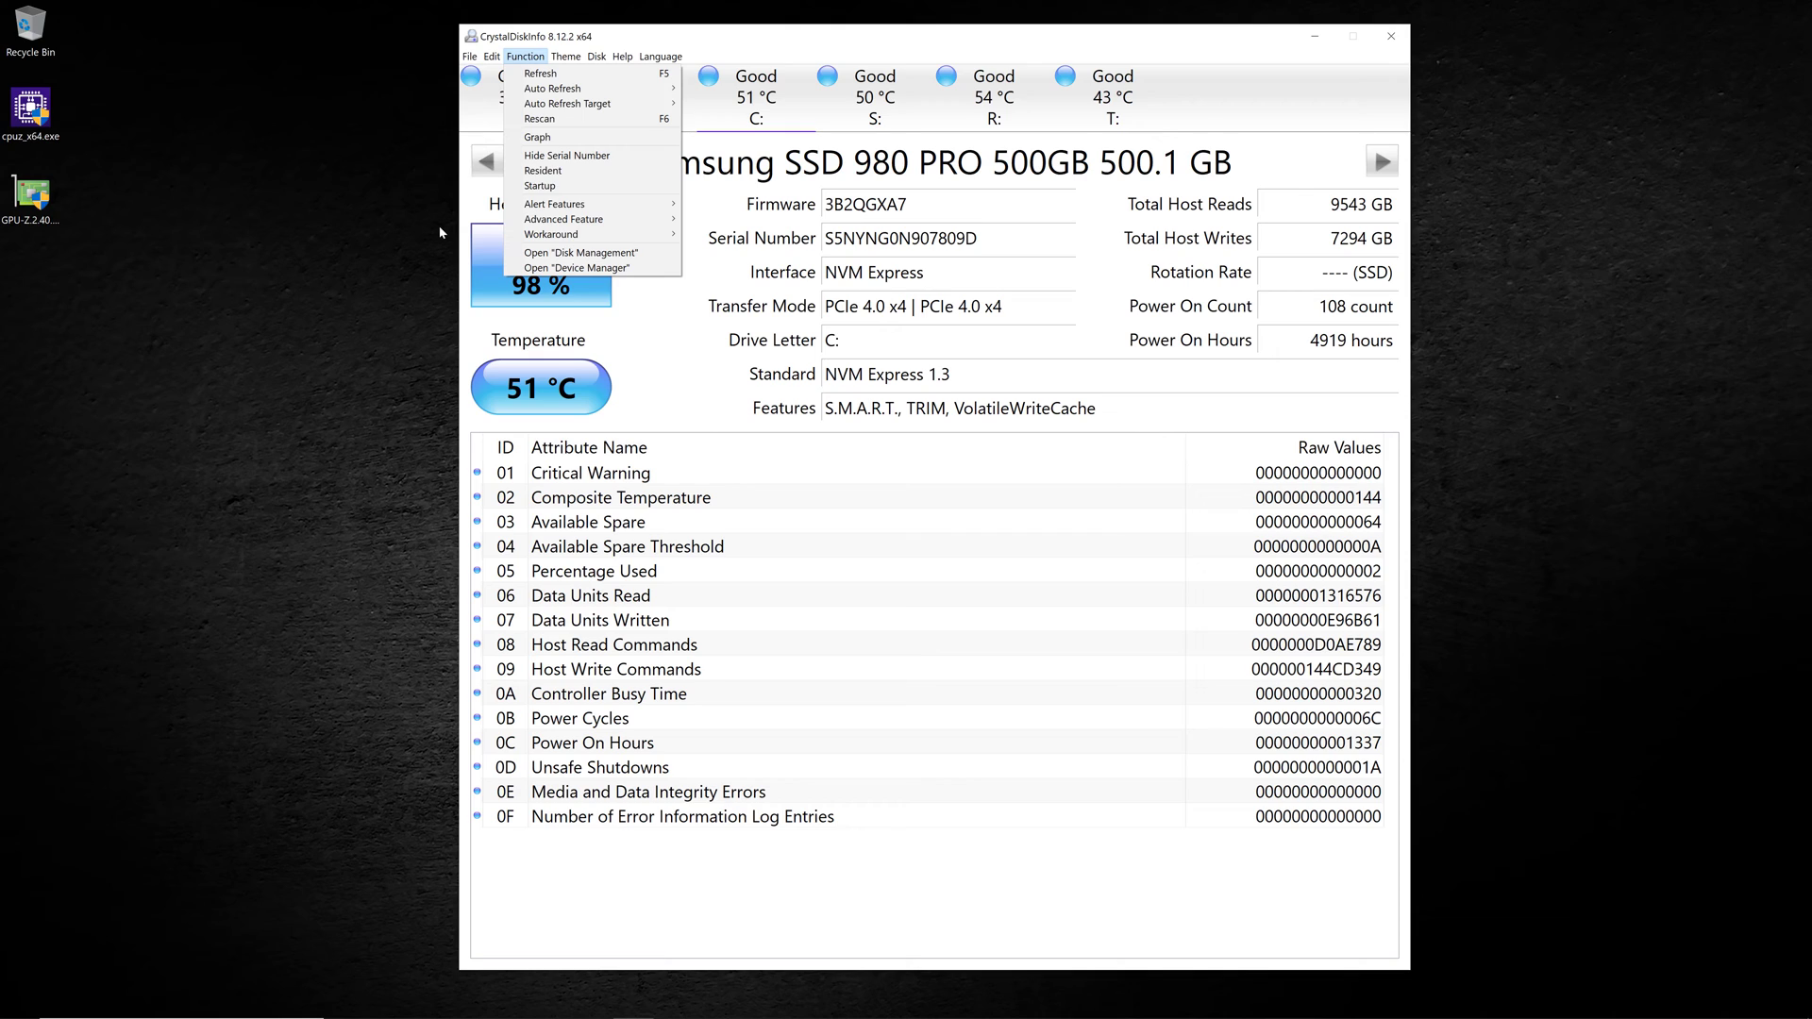
pyautogui.moveTo(511, 220)
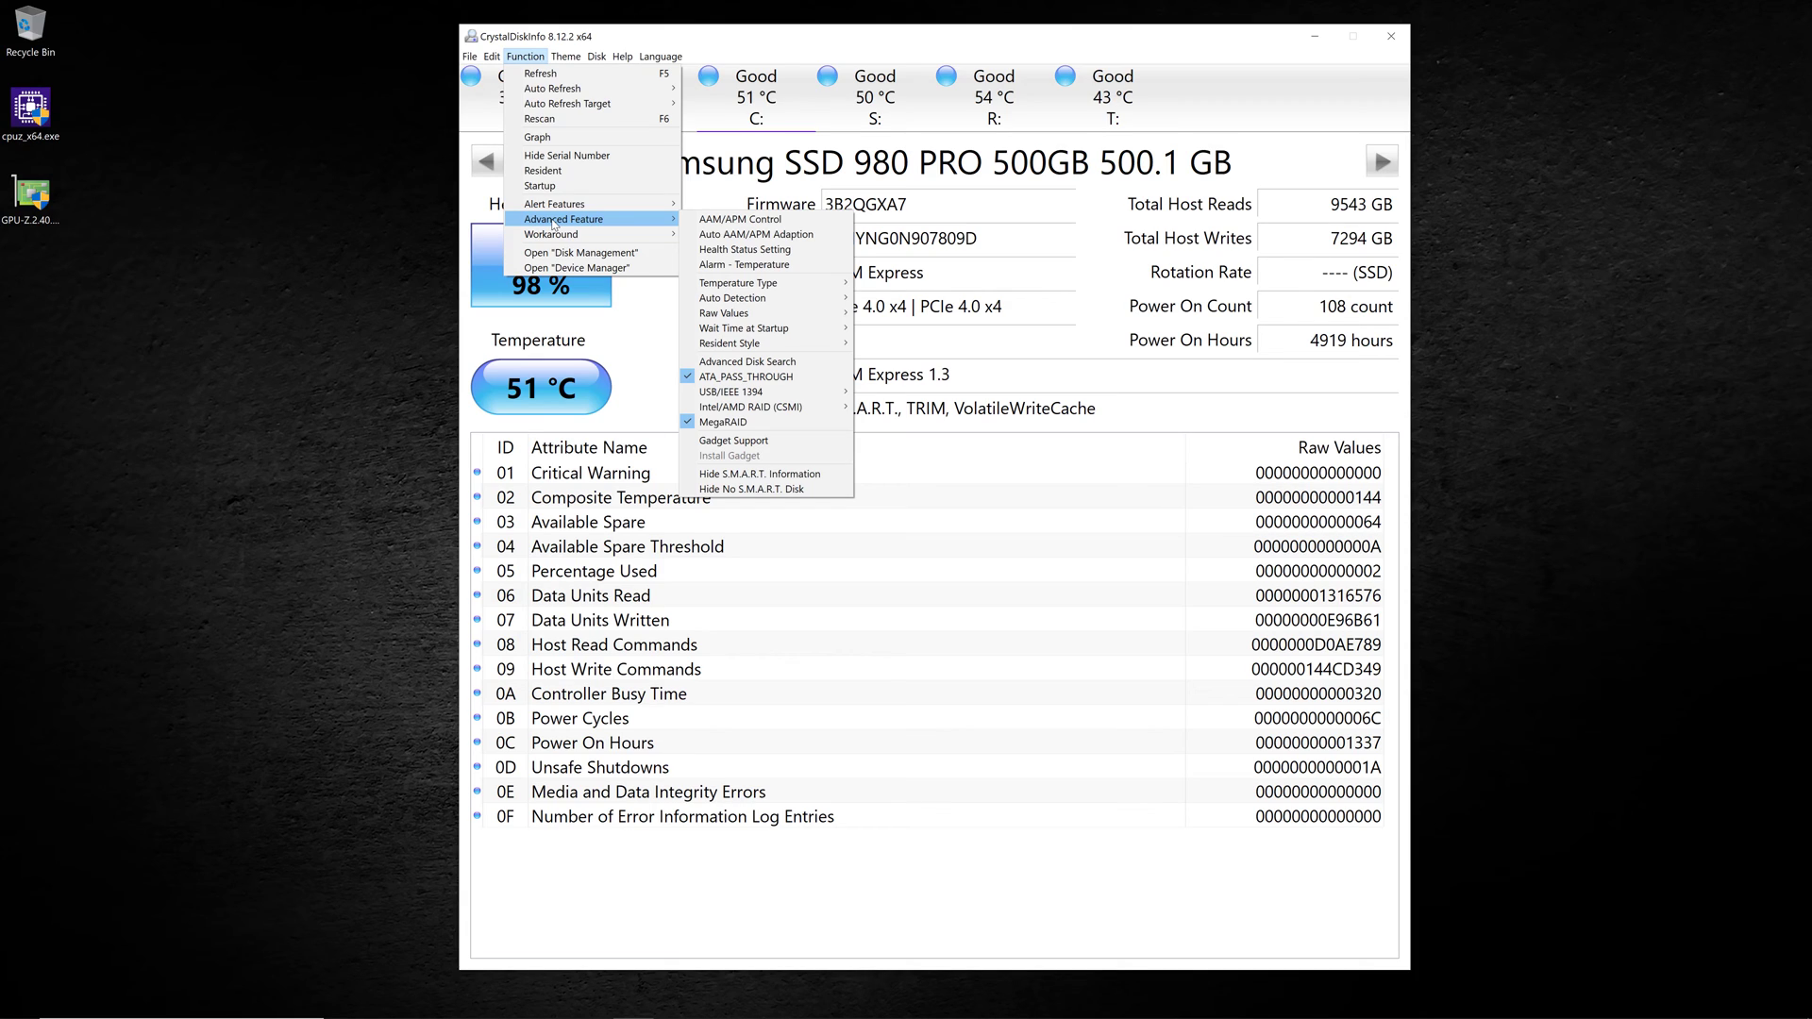
# - Turn on Green Mode from the Theme menu, then turn it off to restore blue
pyautogui.click(525, 56)
pyautogui.click(566, 56)
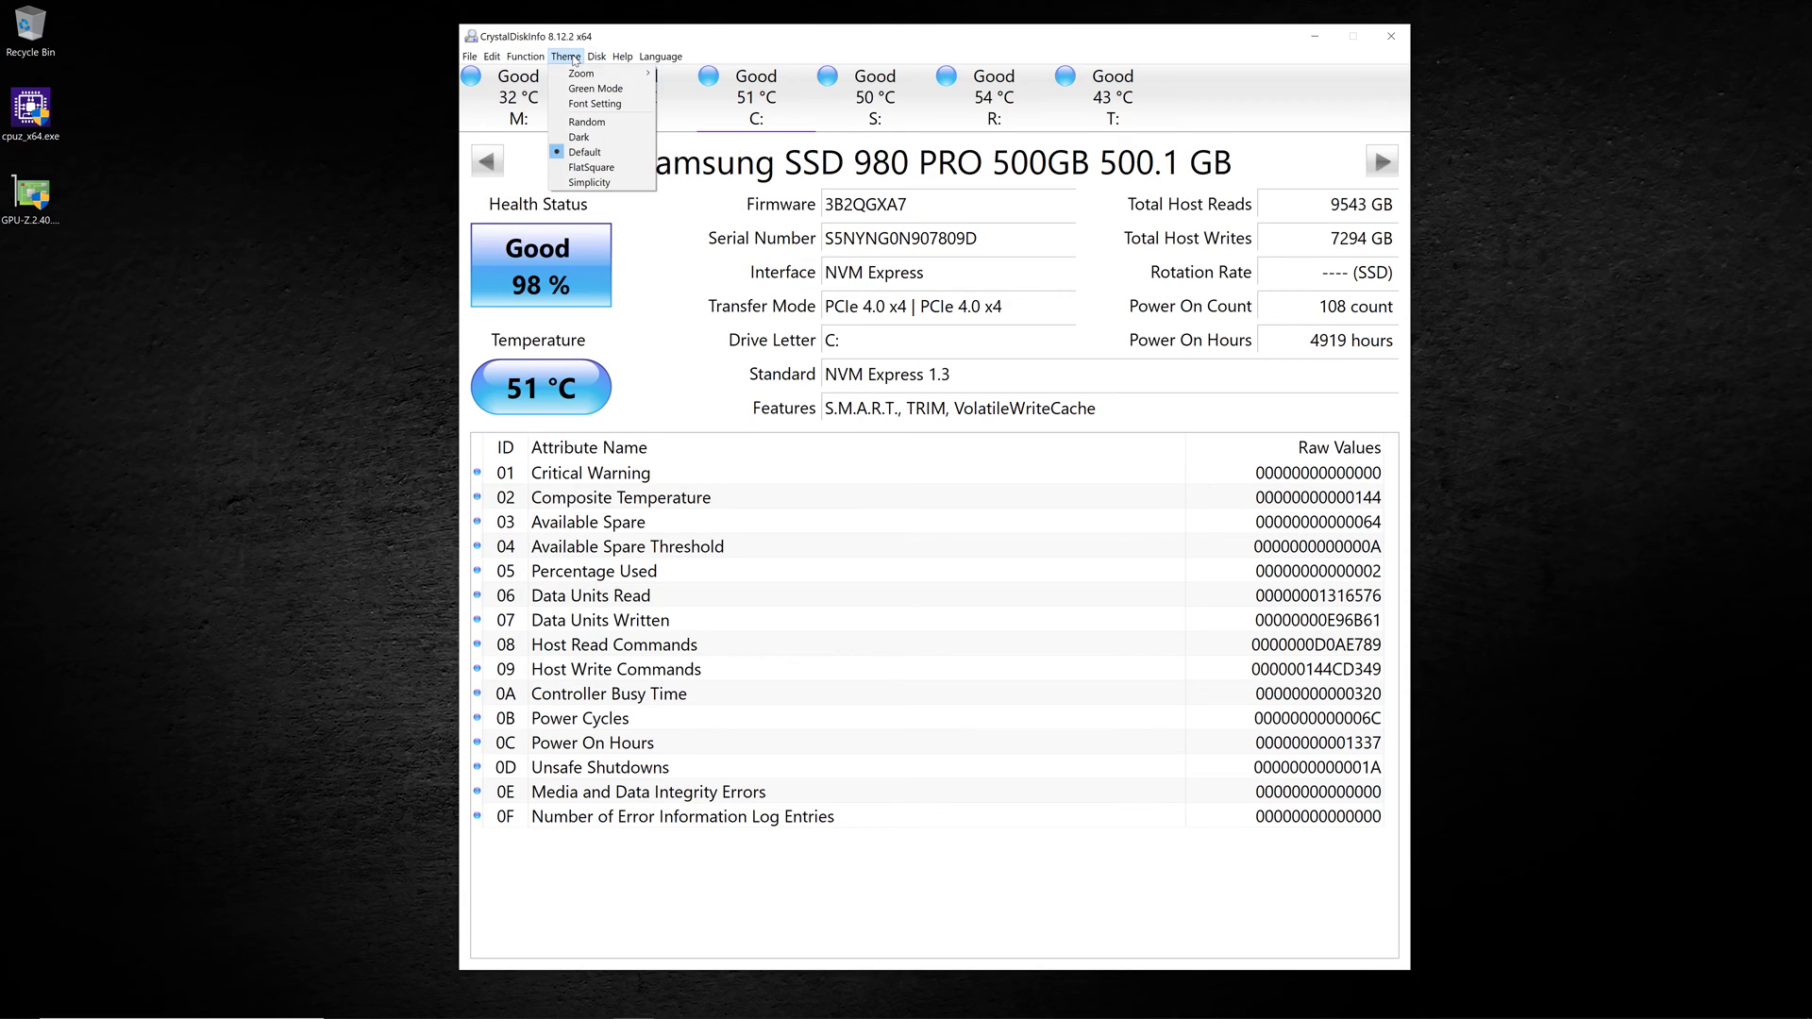
pyautogui.moveTo(576, 79)
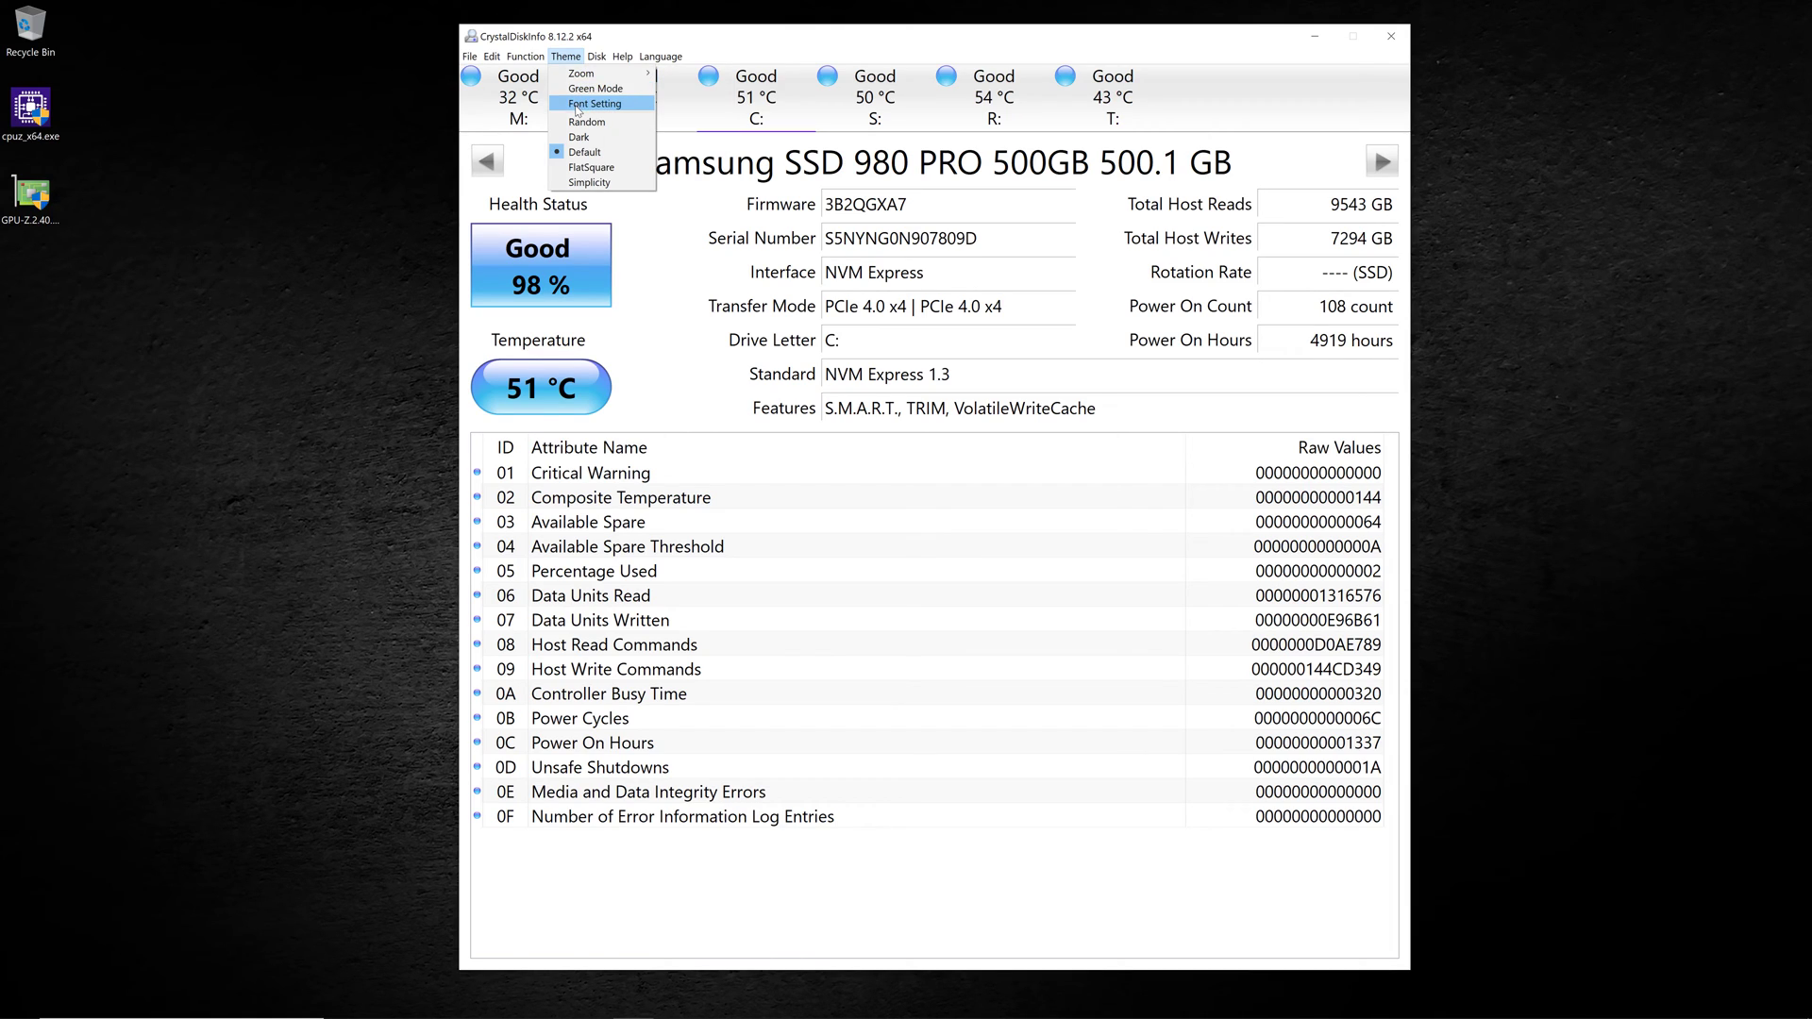
pyautogui.click(582, 89)
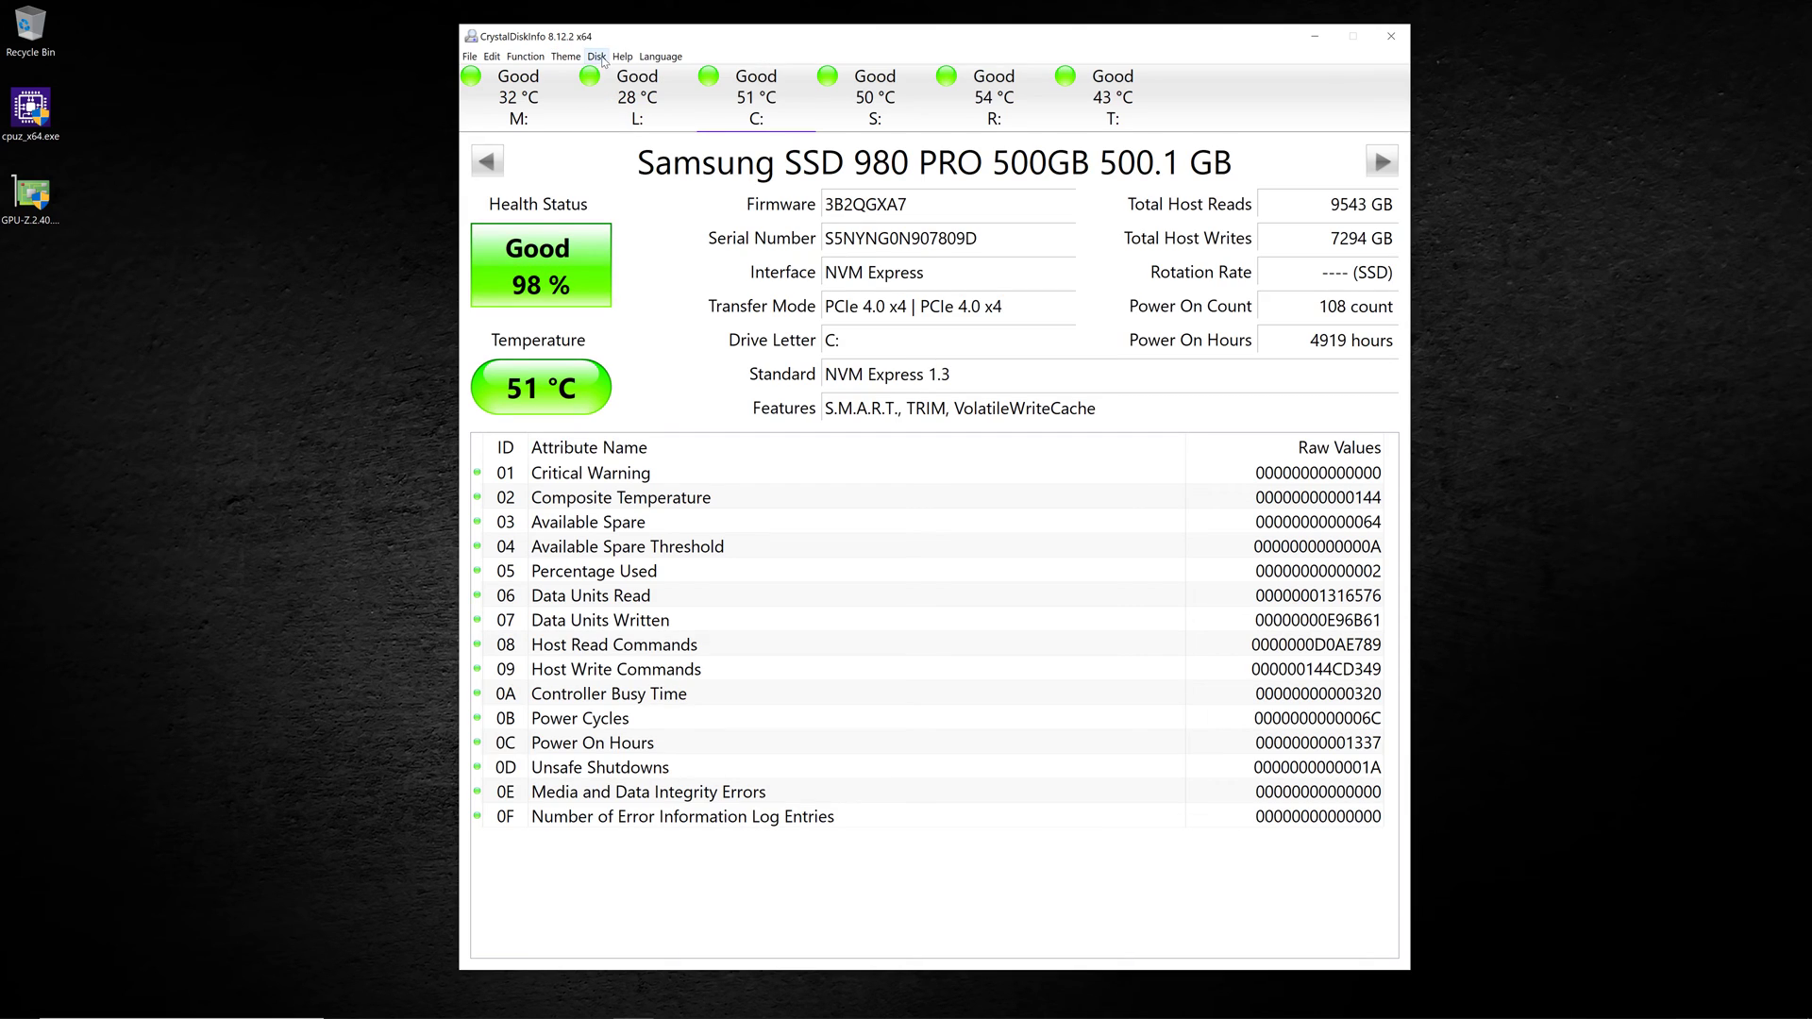
pyautogui.click(576, 60)
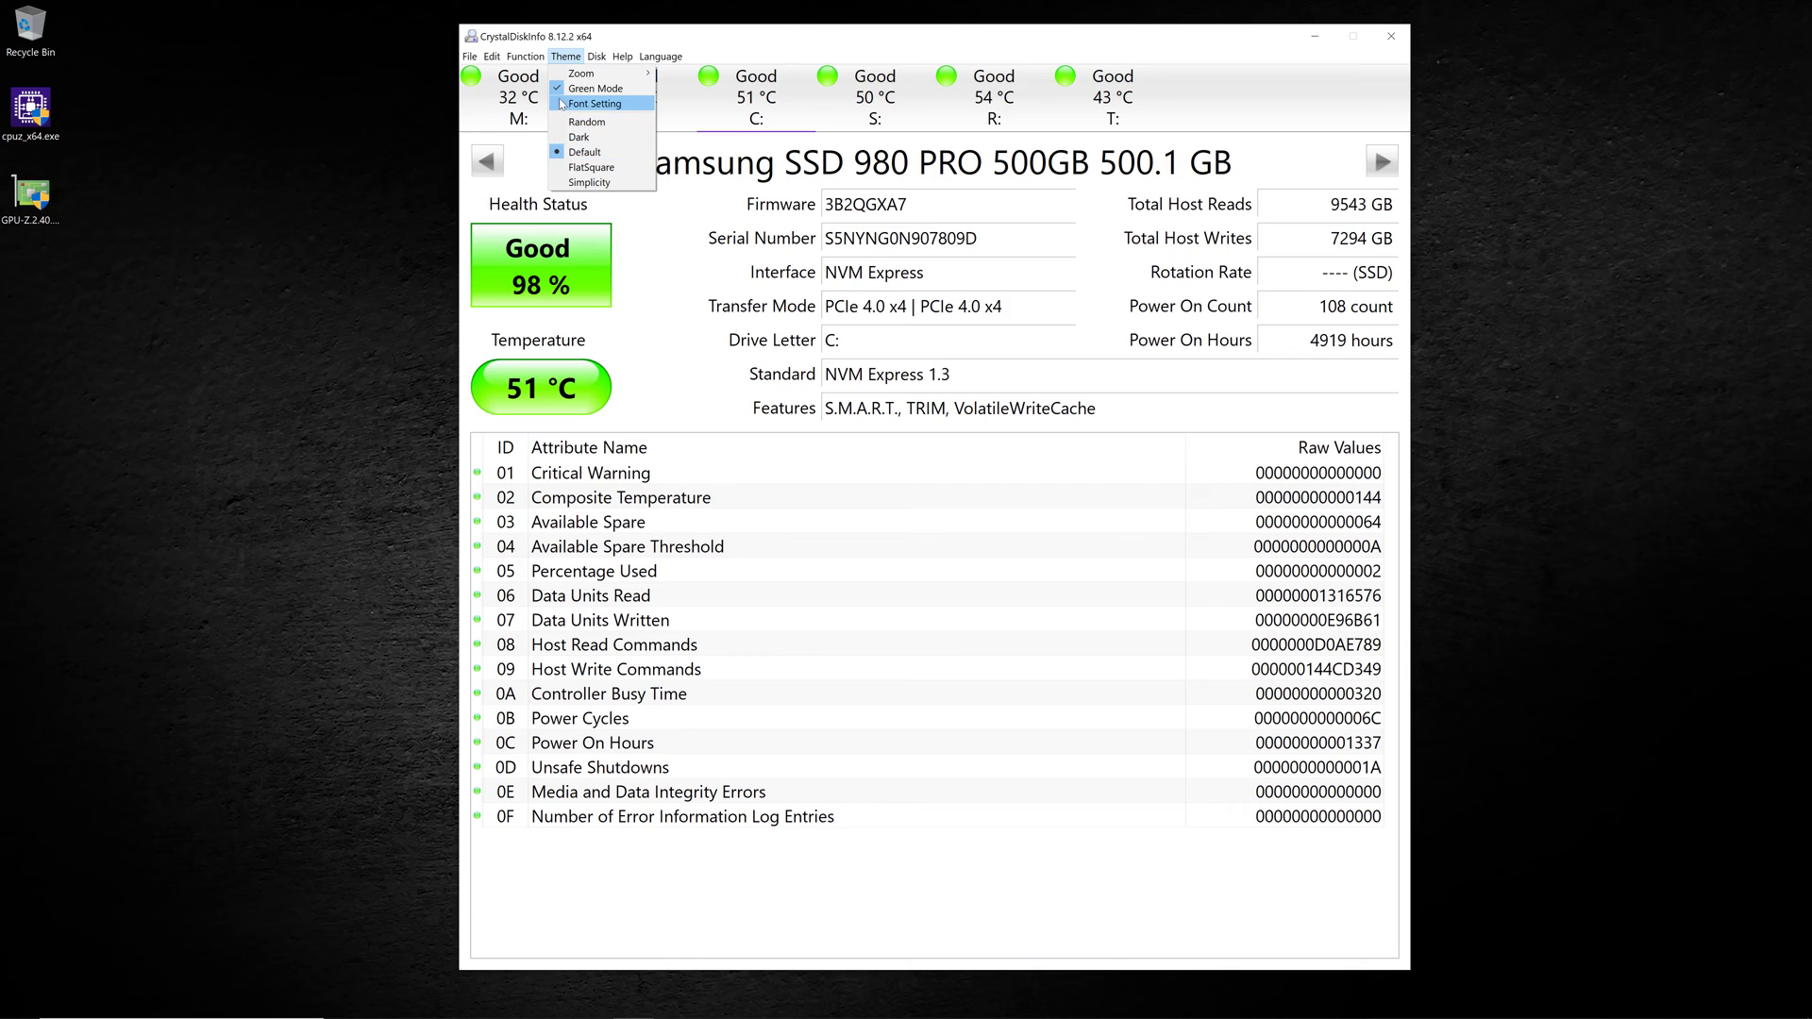
pyautogui.click(559, 88)
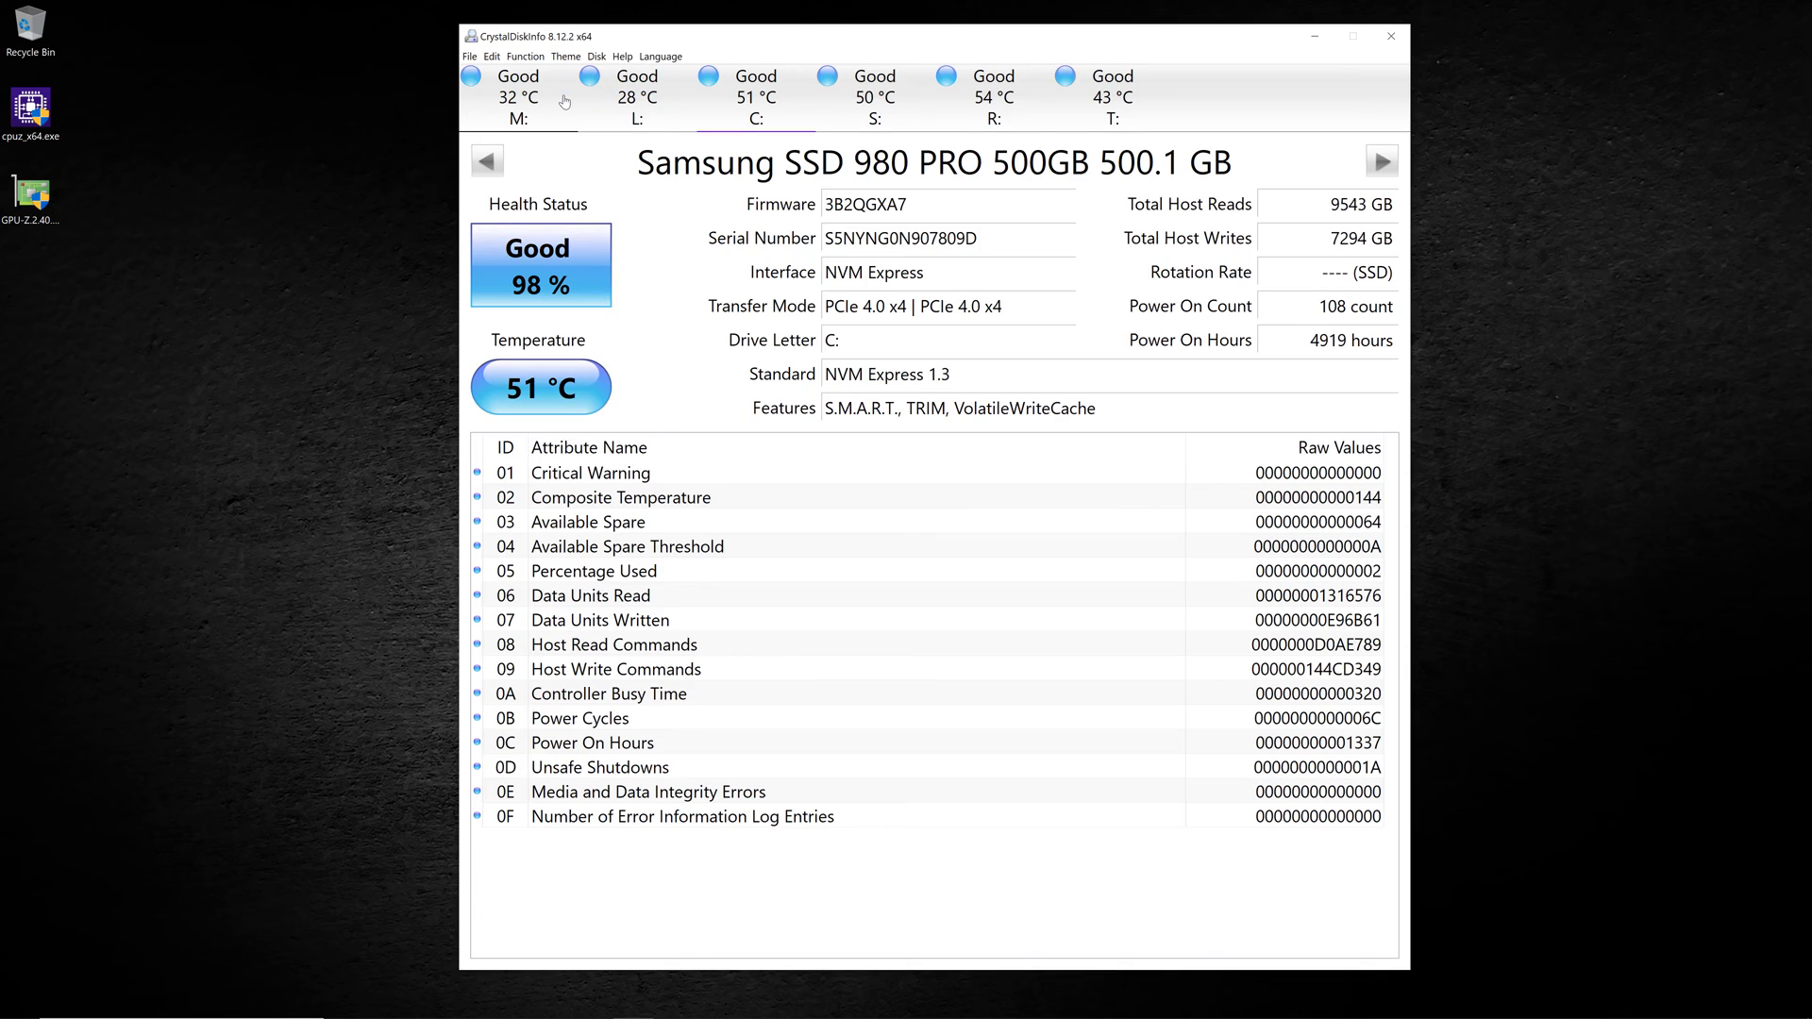
# - Show the WDC WD30EZRX drive's health, then step through the 860 EVO and 980 PRO 500GB
pyautogui.click(596, 58)
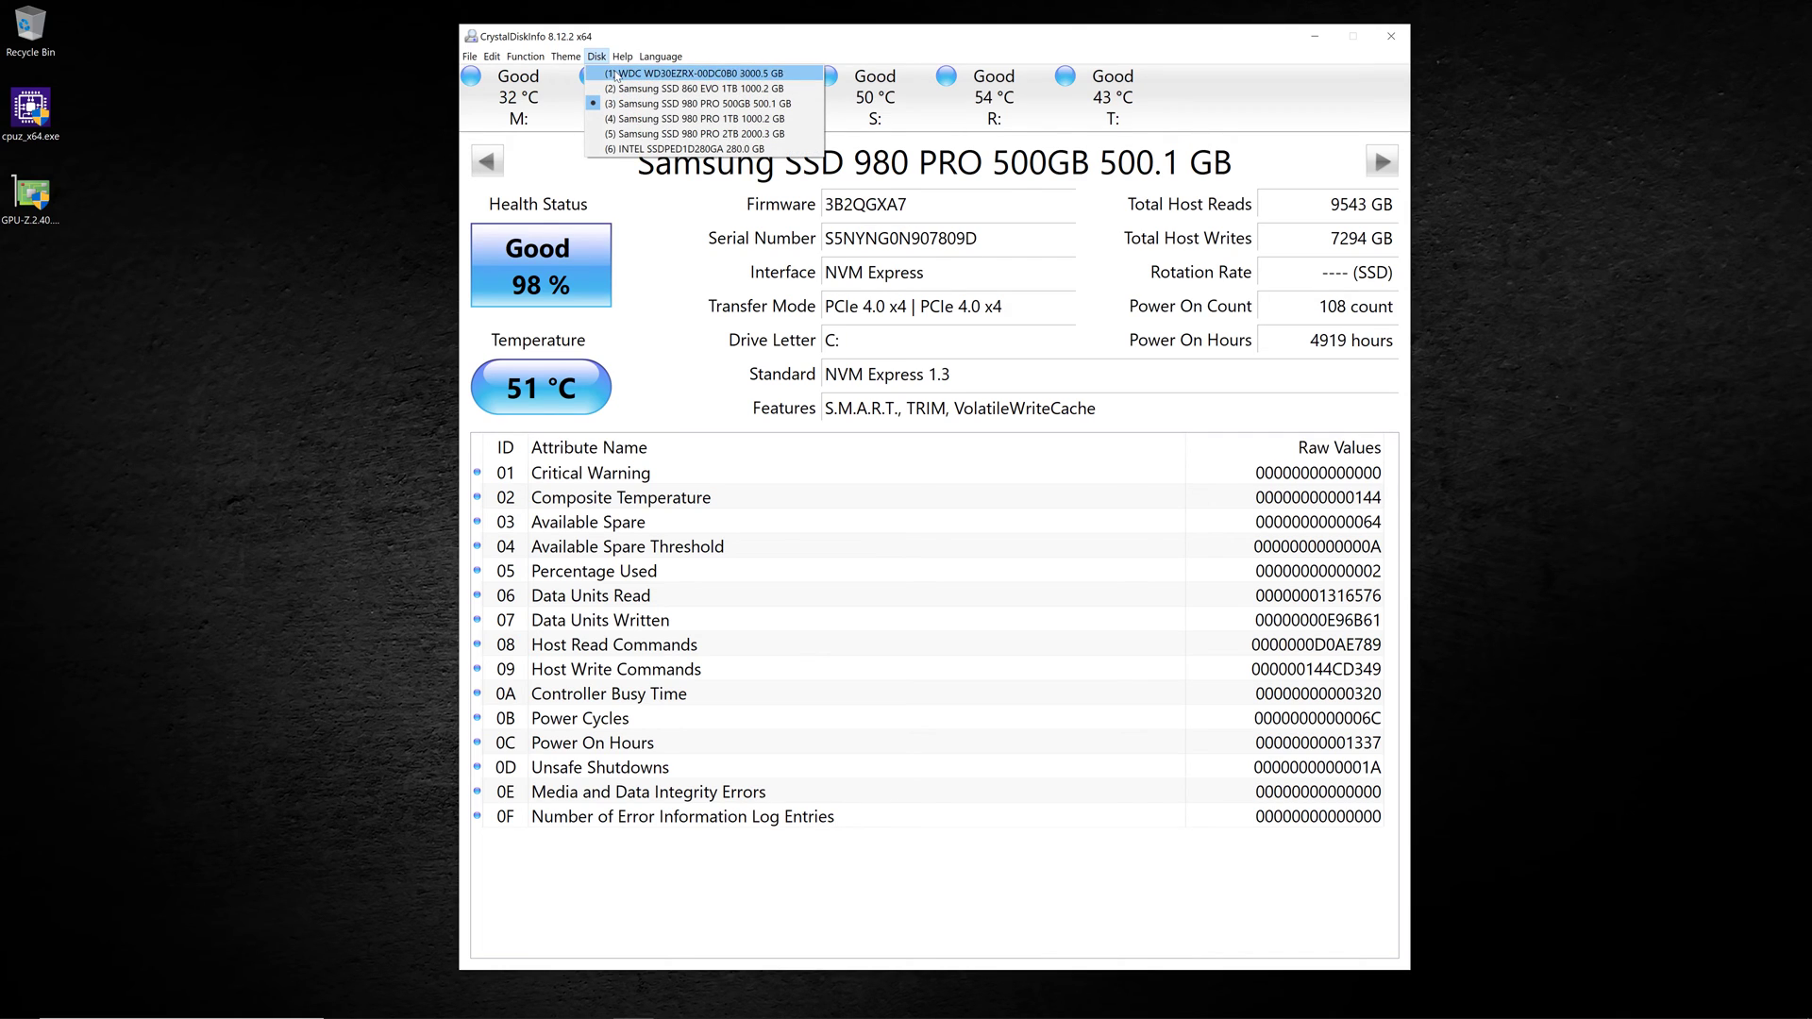
pyautogui.click(613, 73)
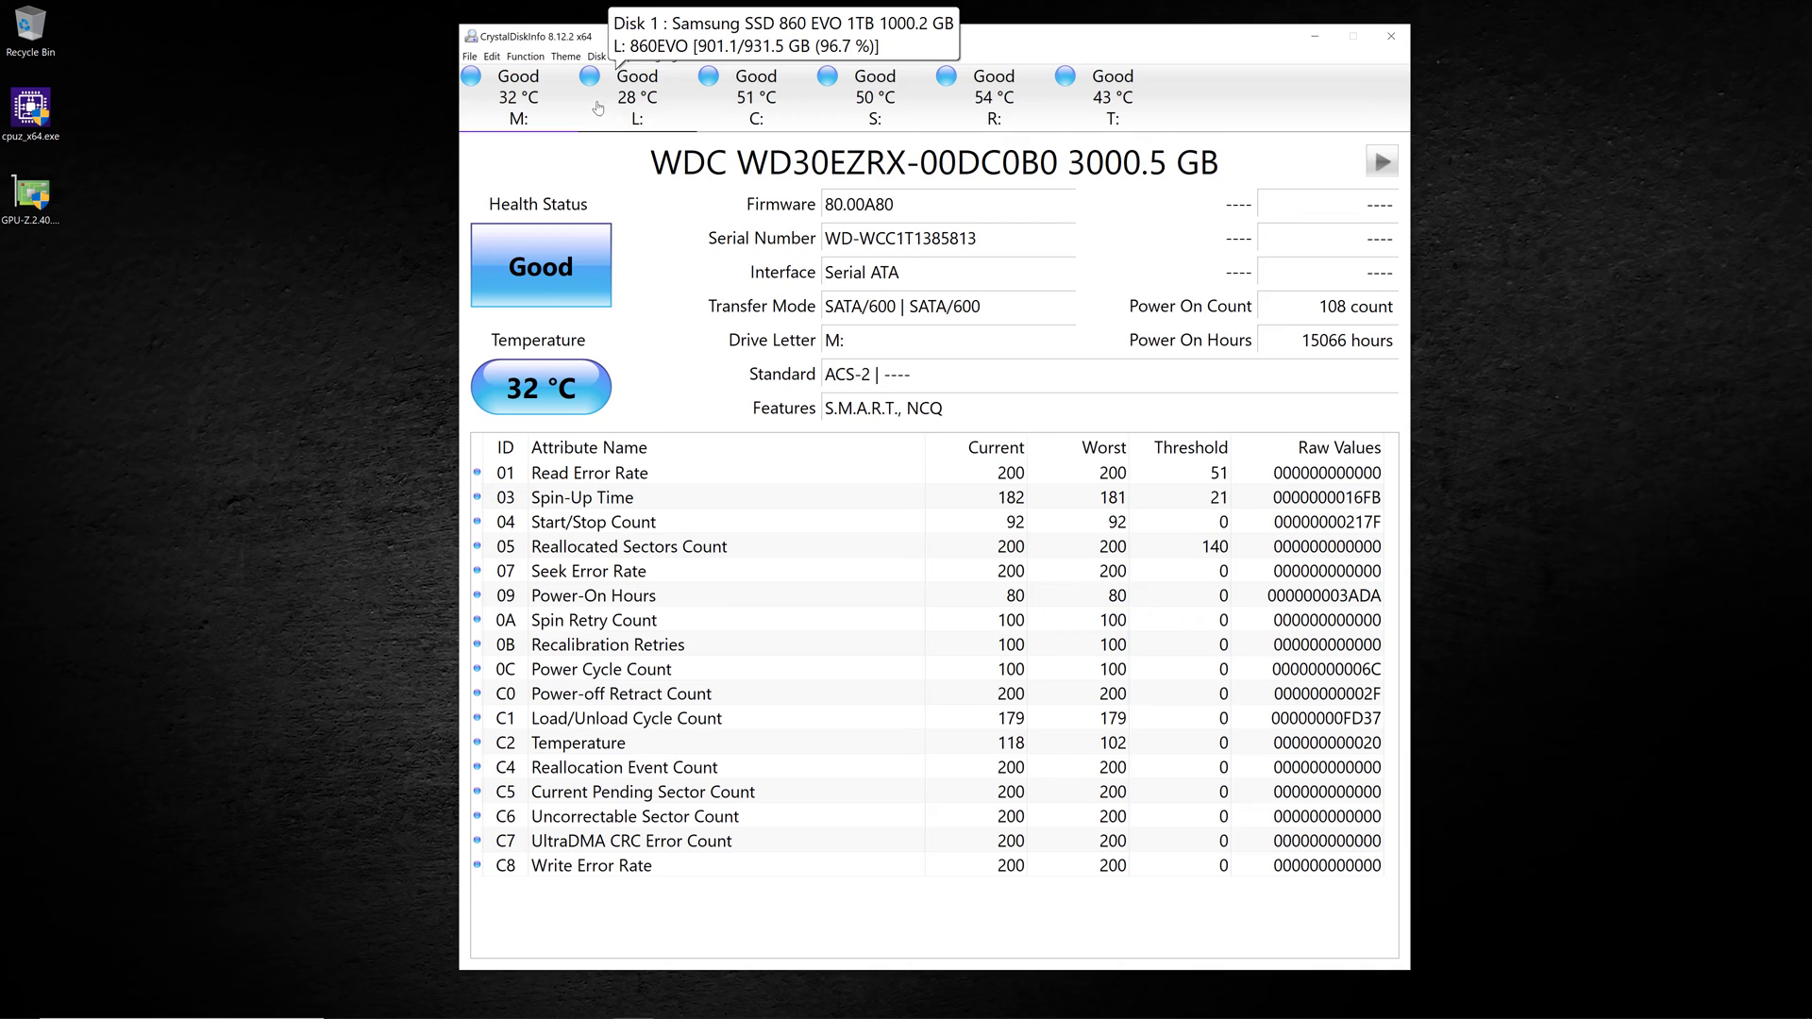
pyautogui.click(1381, 163)
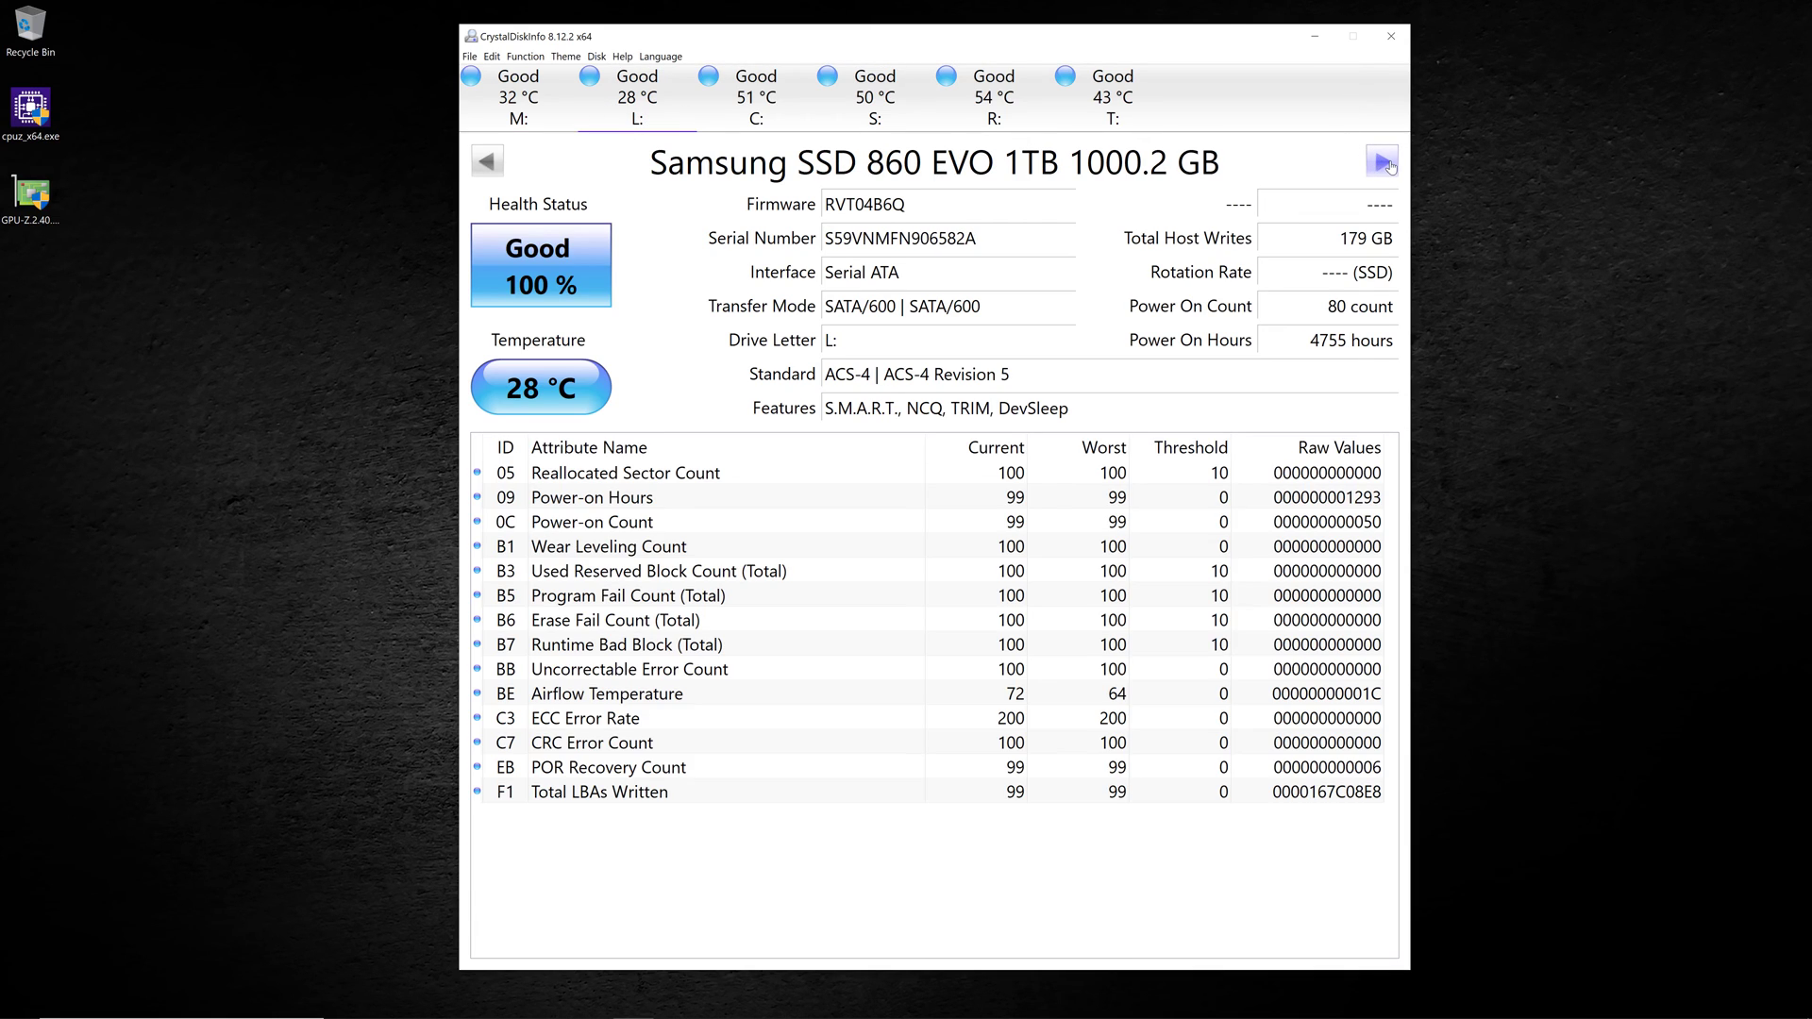
pyautogui.click(1381, 162)
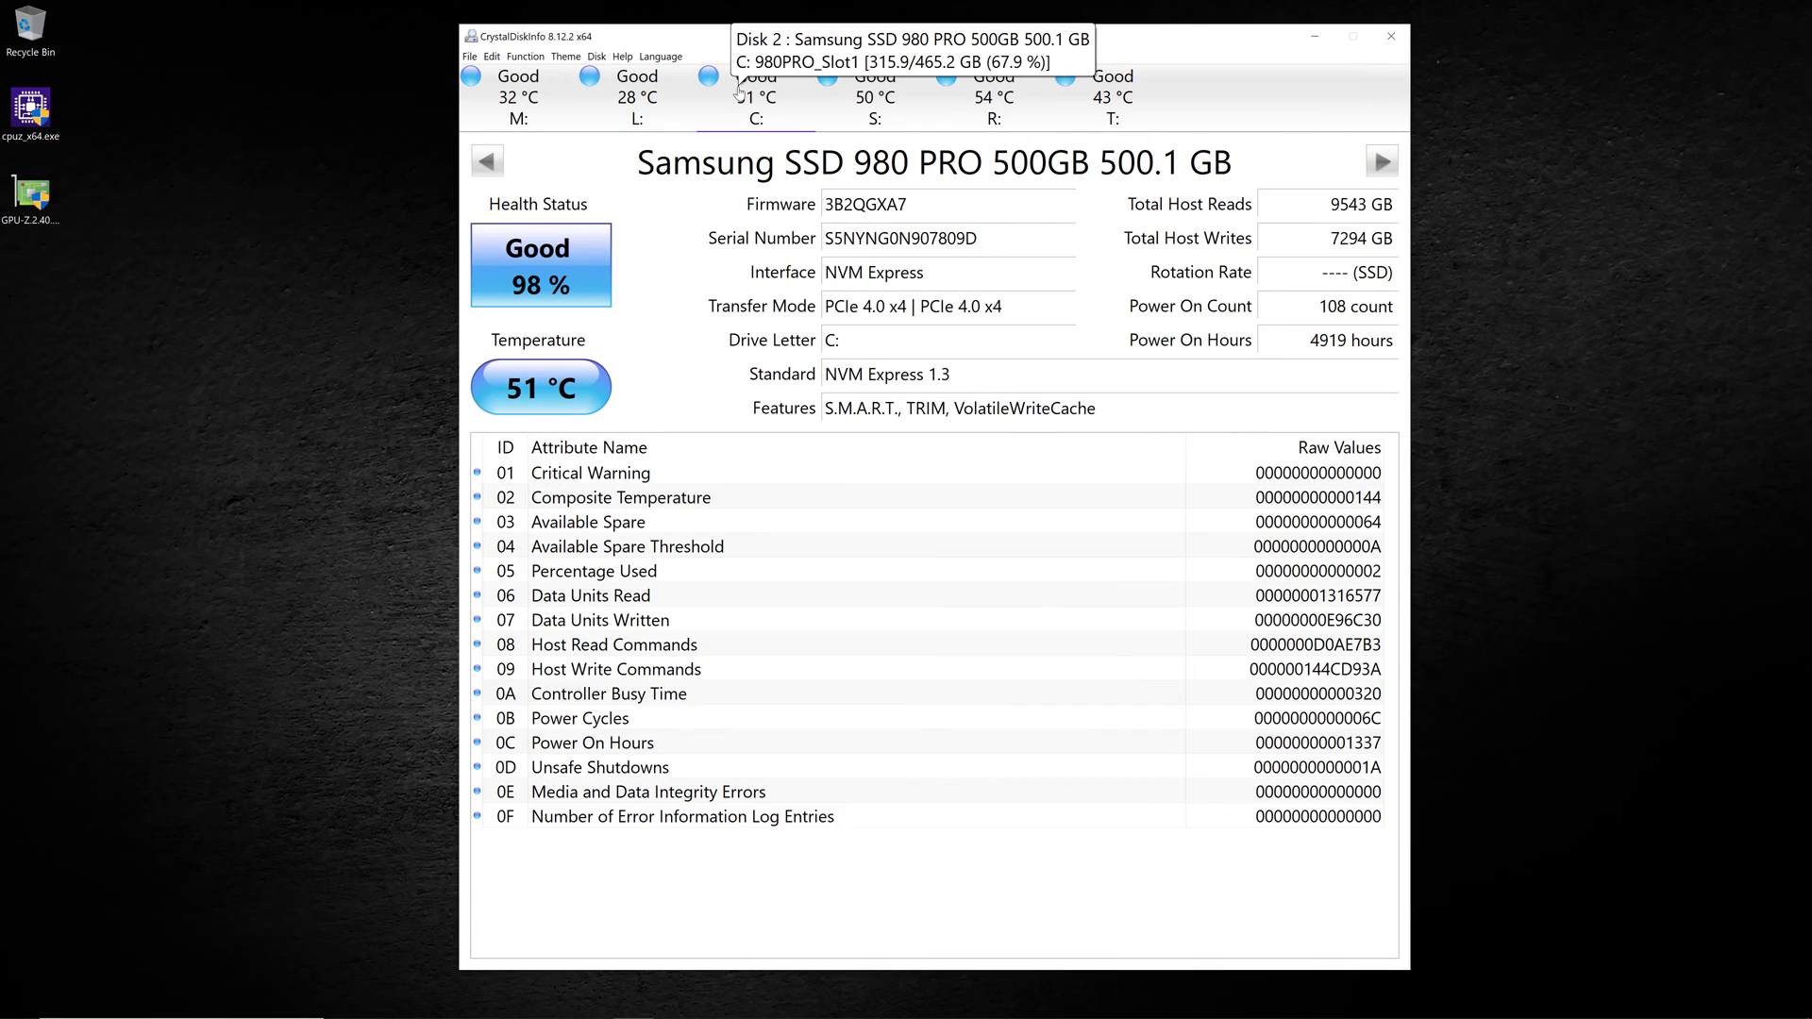
# - Display the S: drive, then the Samsung SSD 980 PRO 2TB on R:
pyautogui.click(888, 103)
pyautogui.click(986, 102)
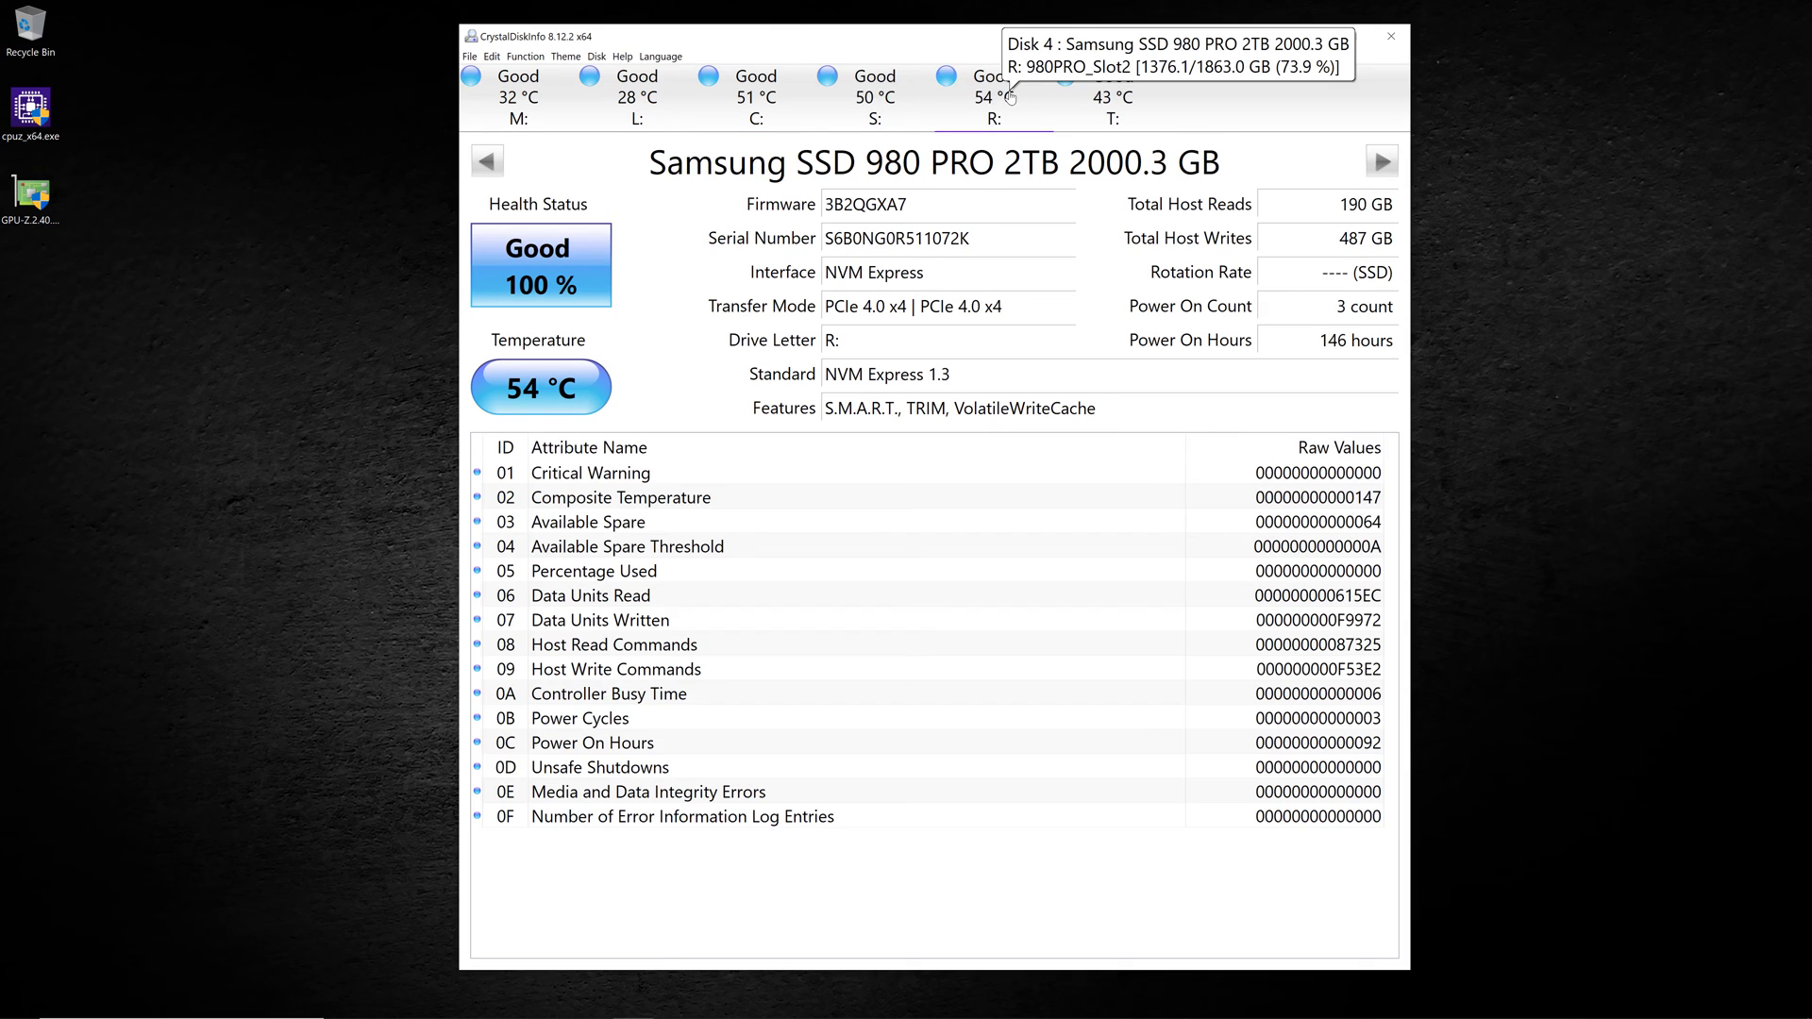
pyautogui.click(622, 58)
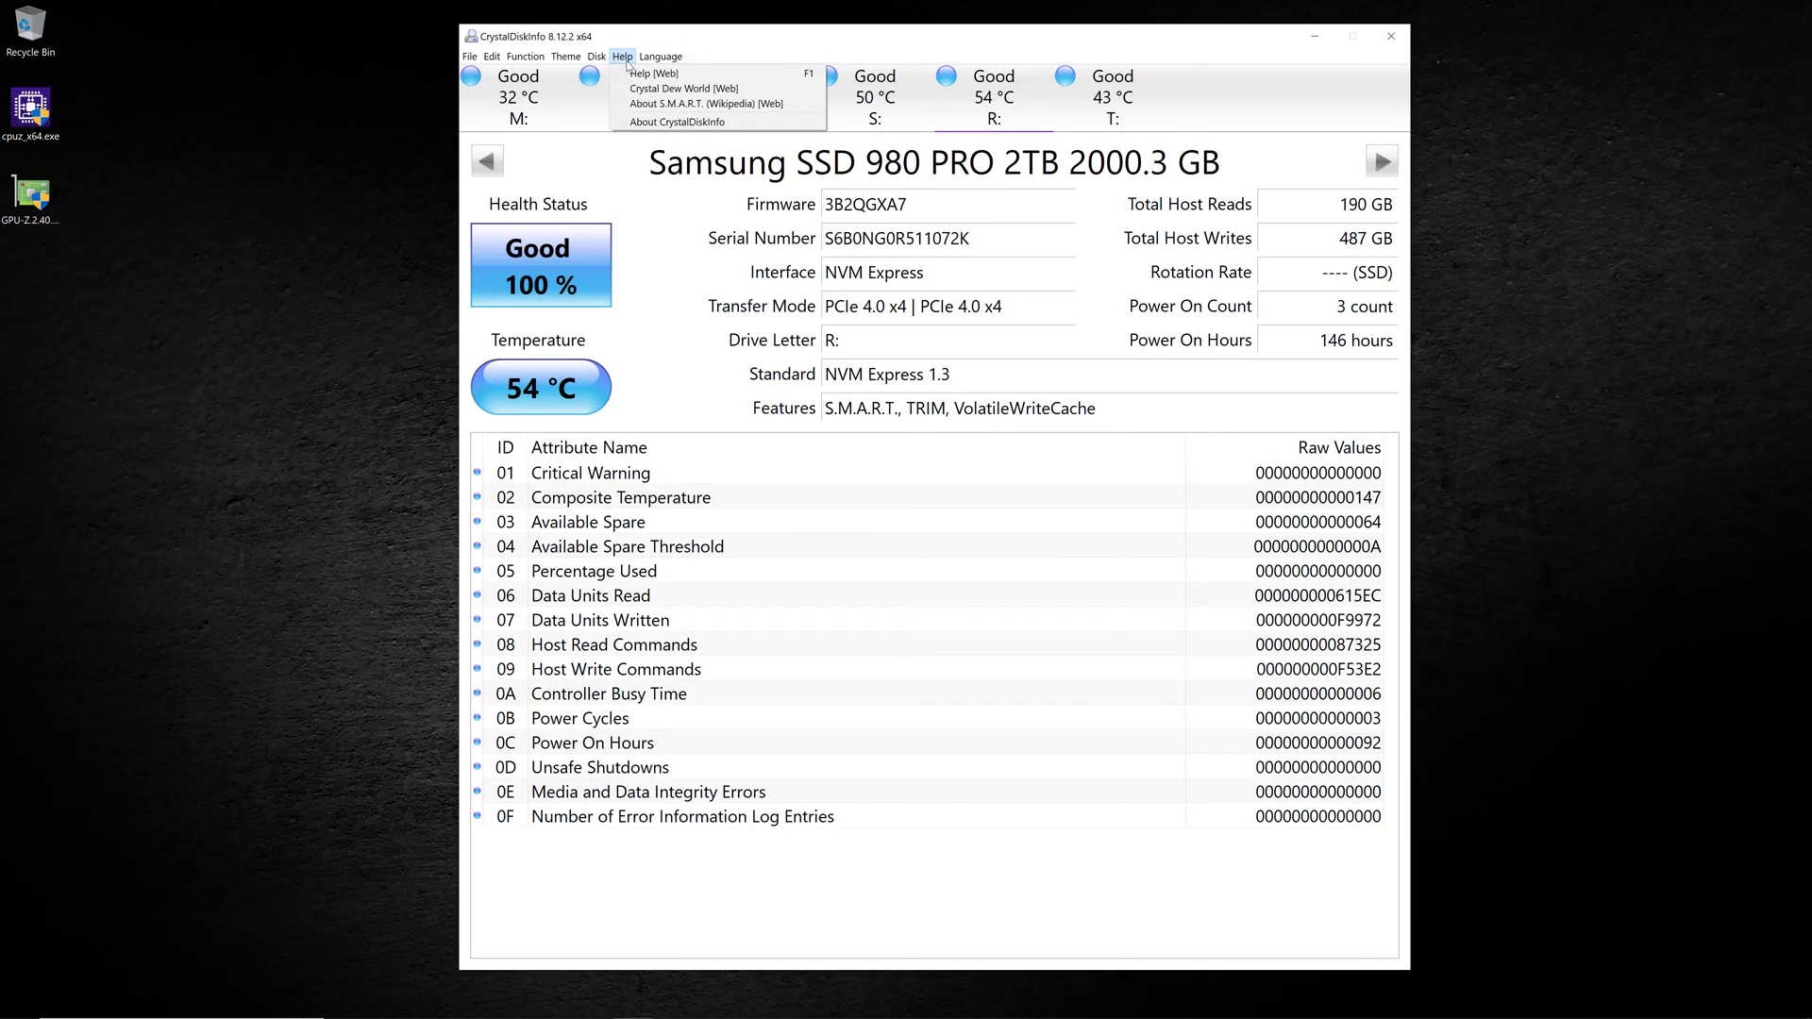
# - Switch the interface language to Deutsch and show S.M.A.R.T. info in English
pyautogui.moveTo(660, 59)
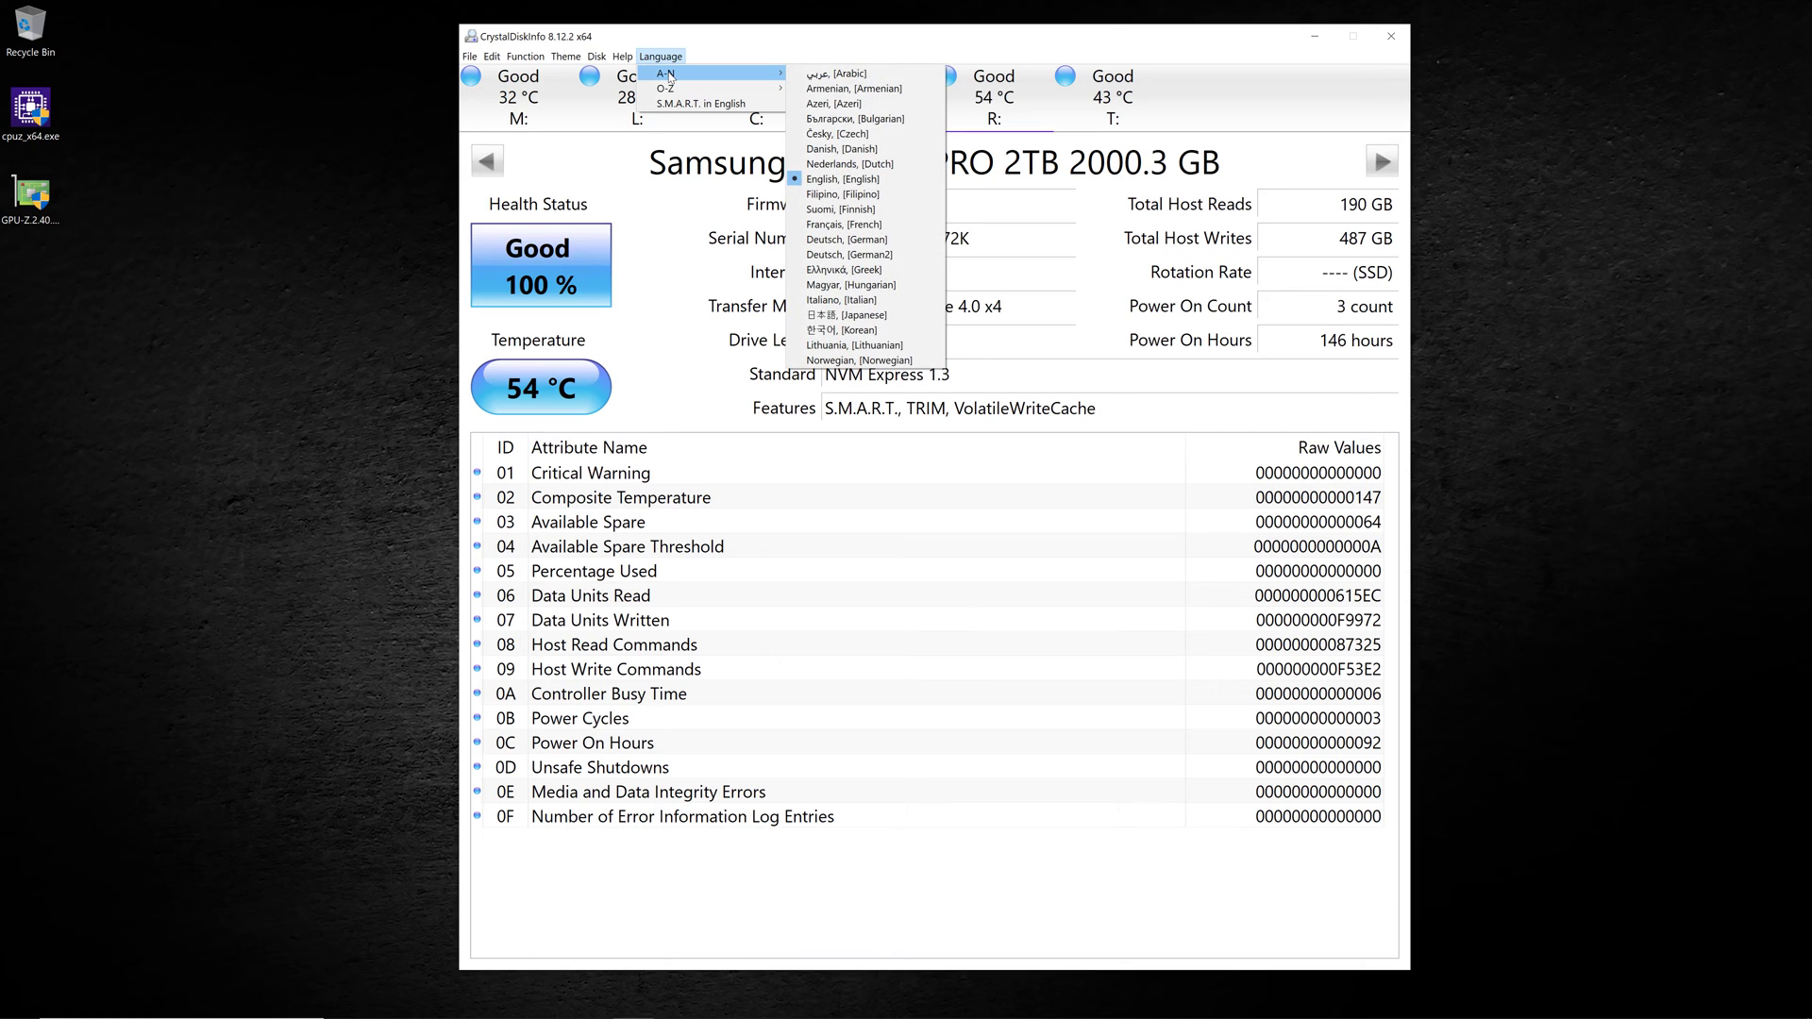
pyautogui.click(834, 241)
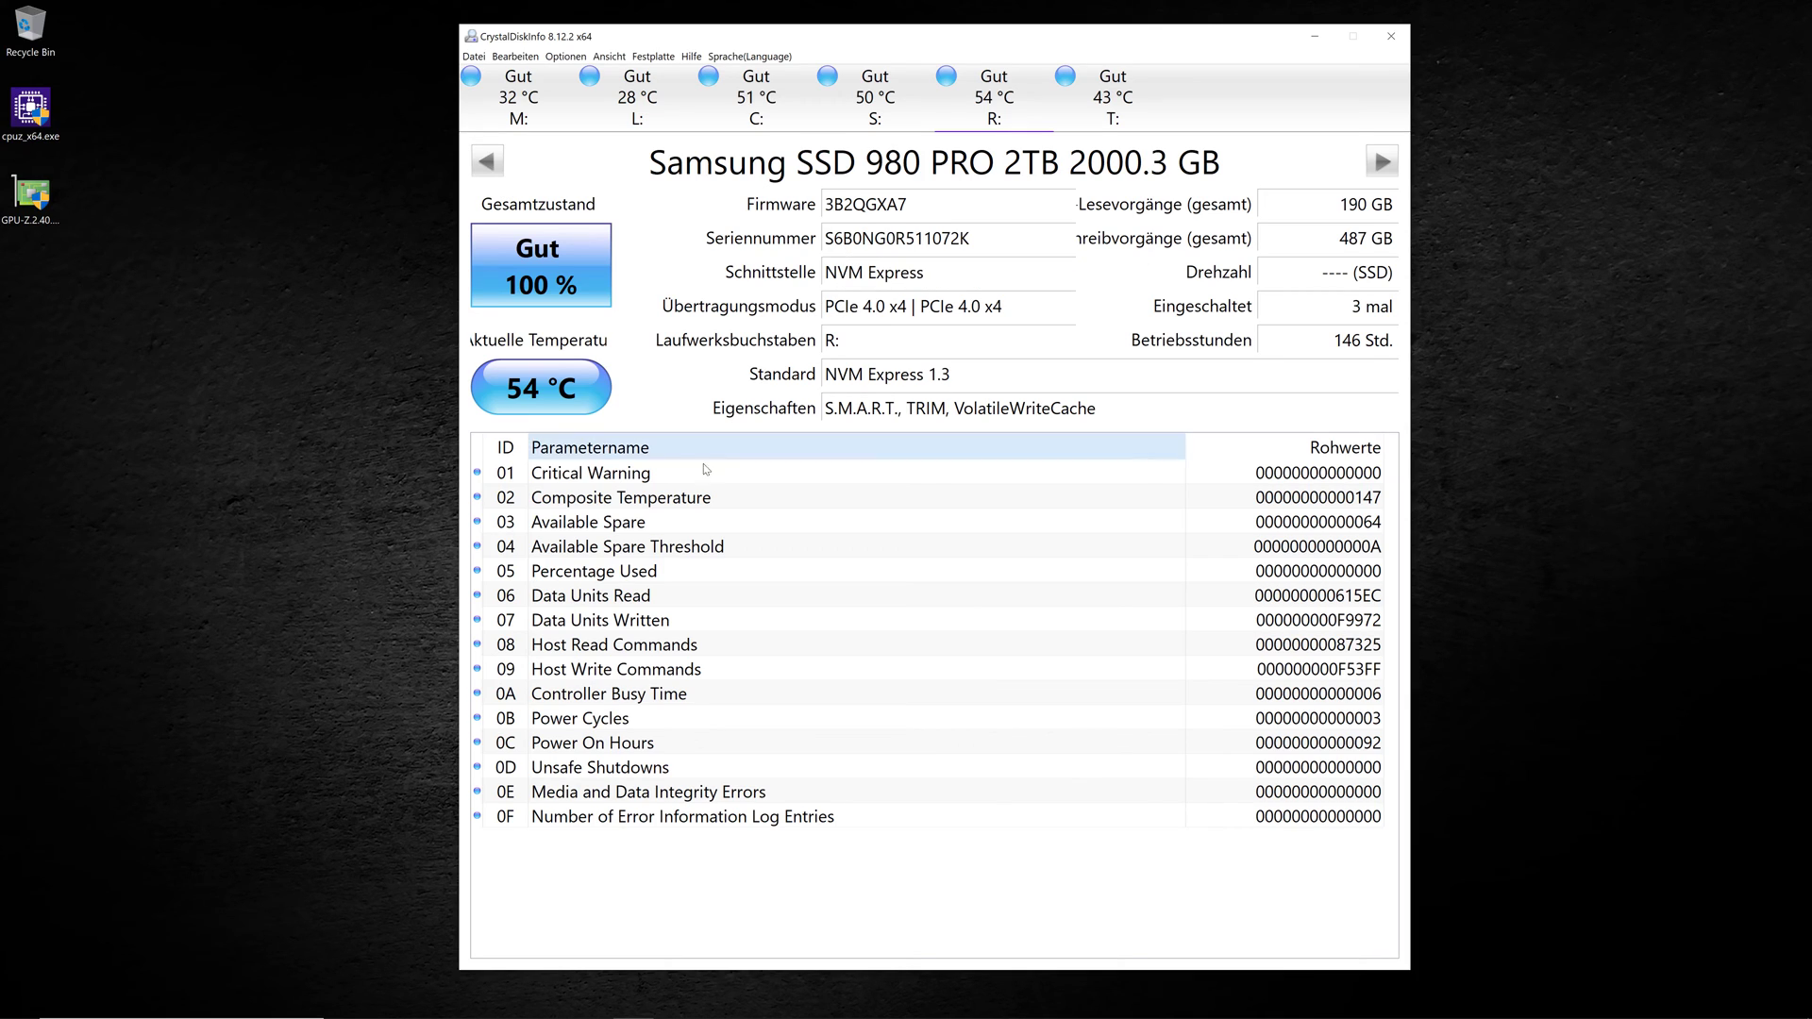
pyautogui.click(749, 57)
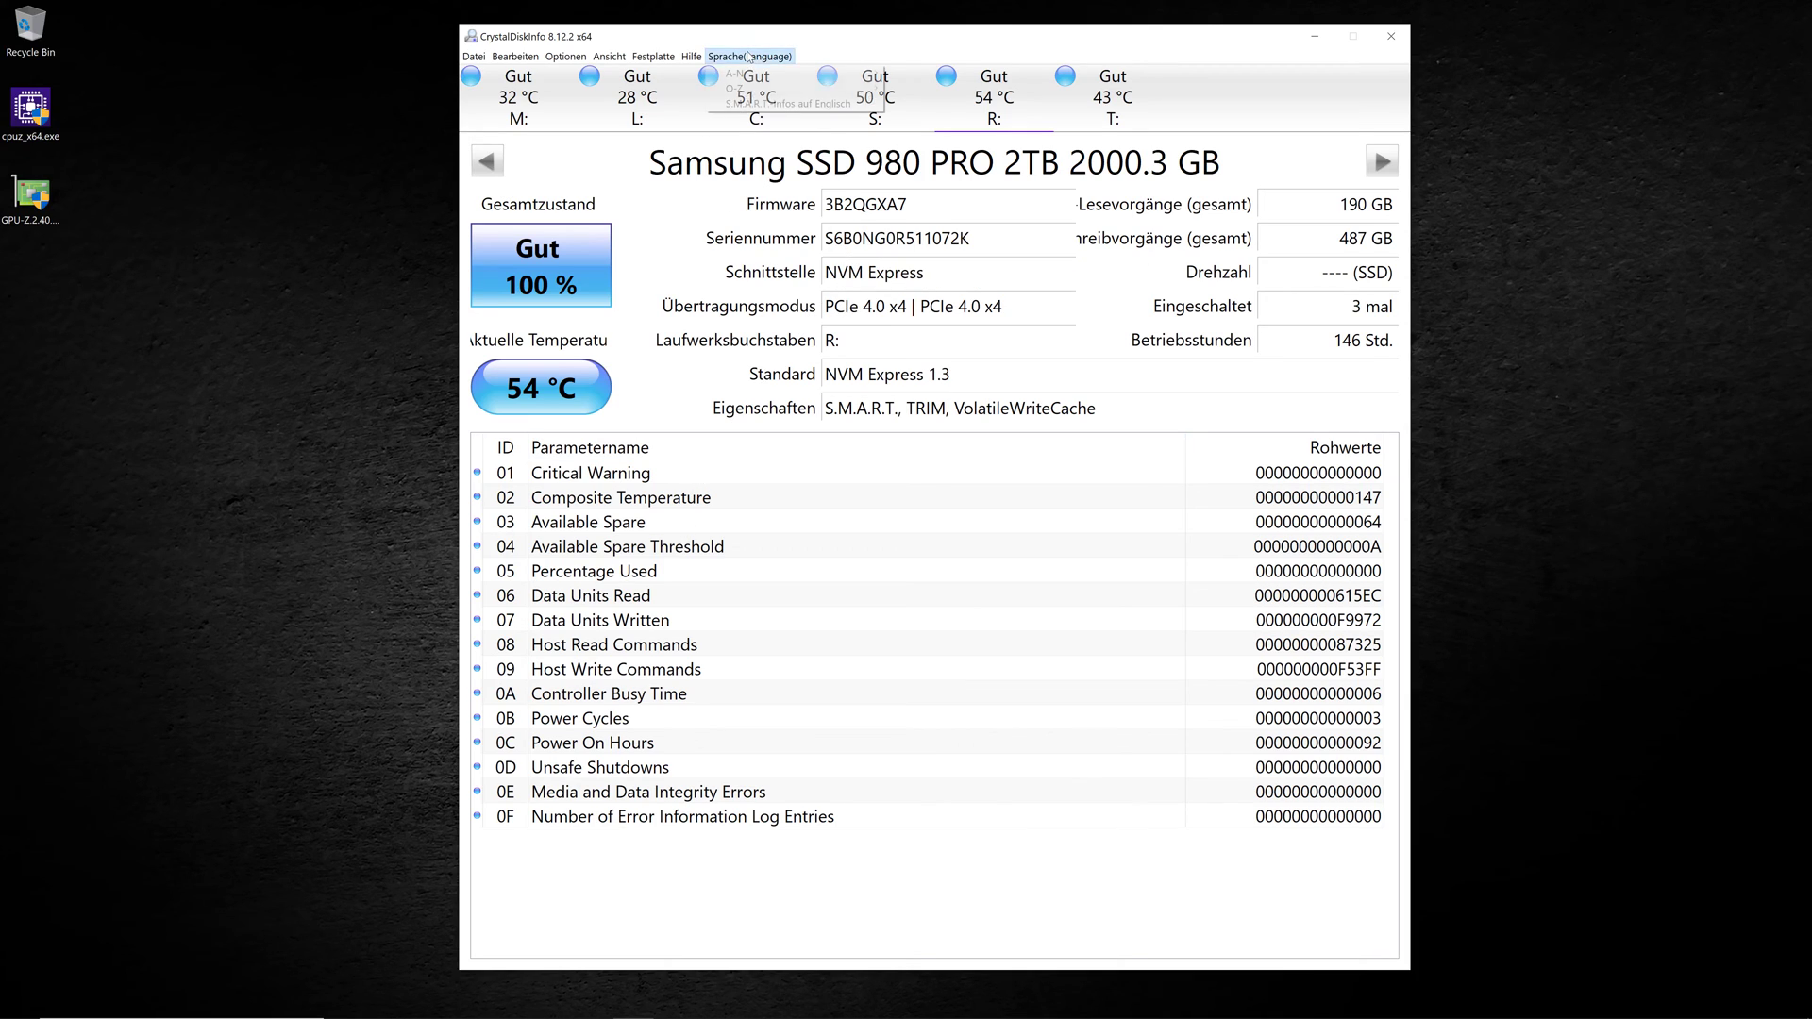
pyautogui.click(739, 104)
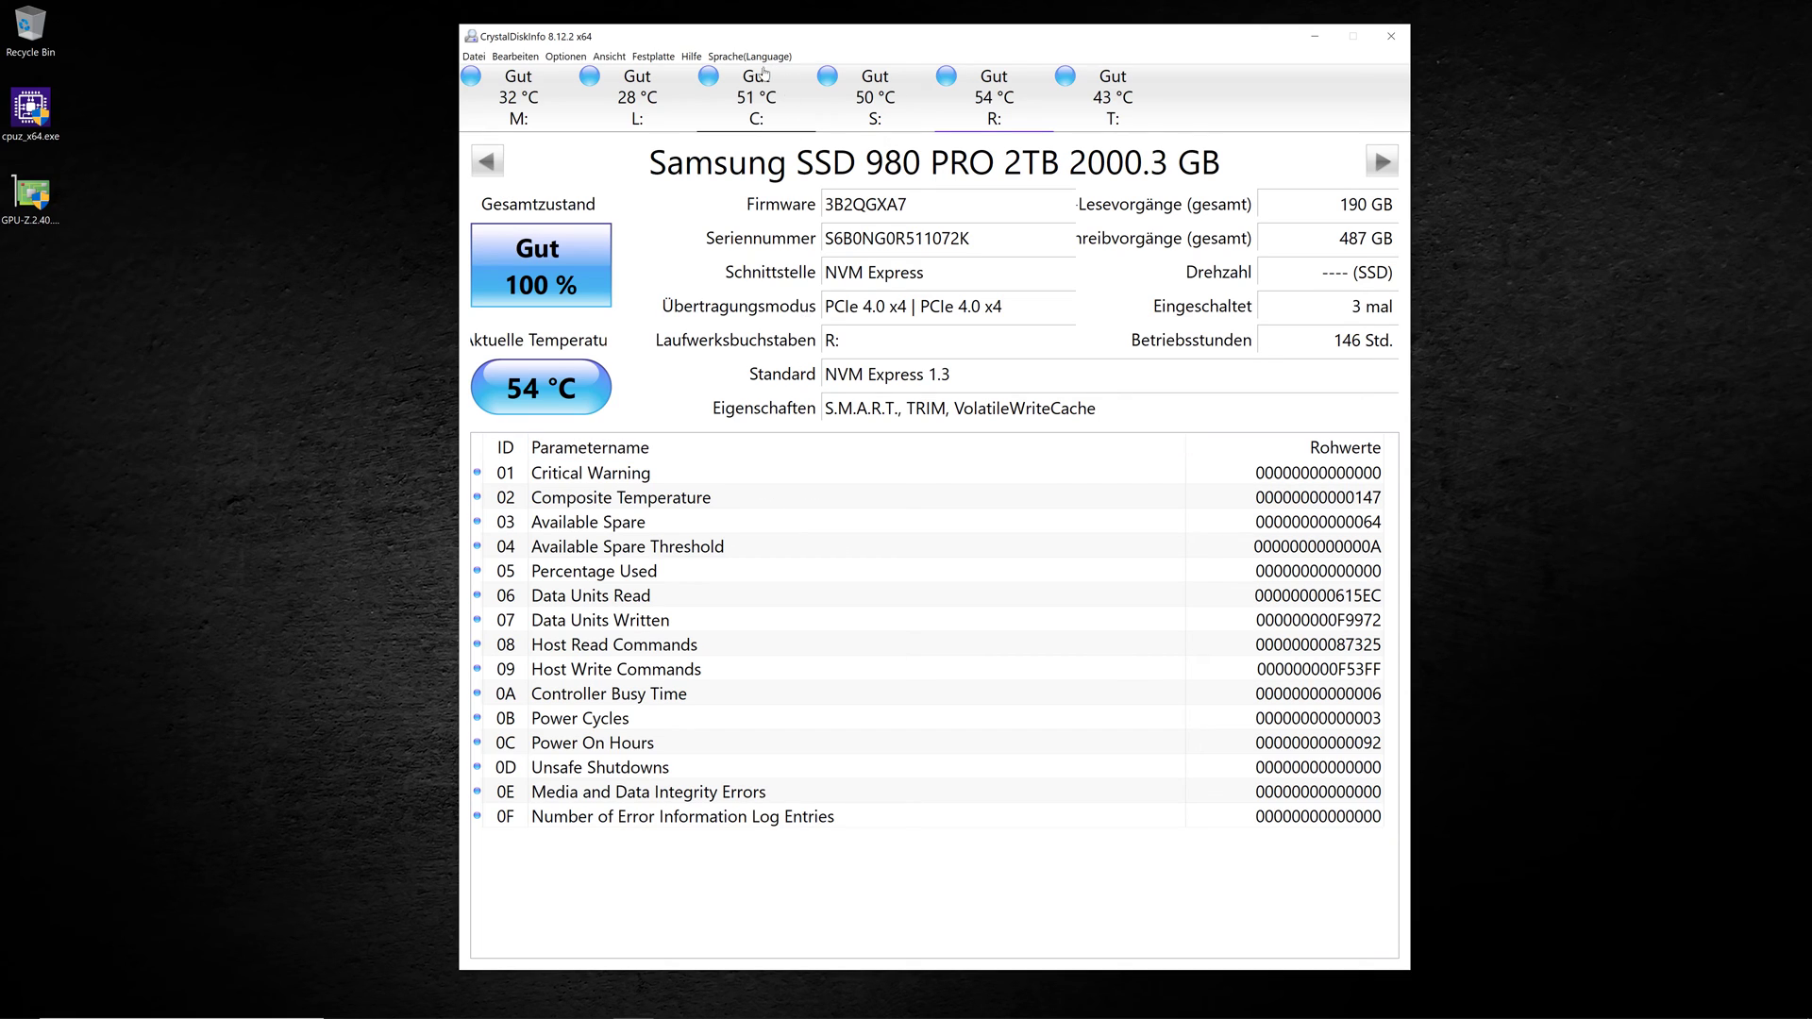
# - Change the interface language back to English
pyautogui.click(735, 55)
pyautogui.moveTo(734, 74)
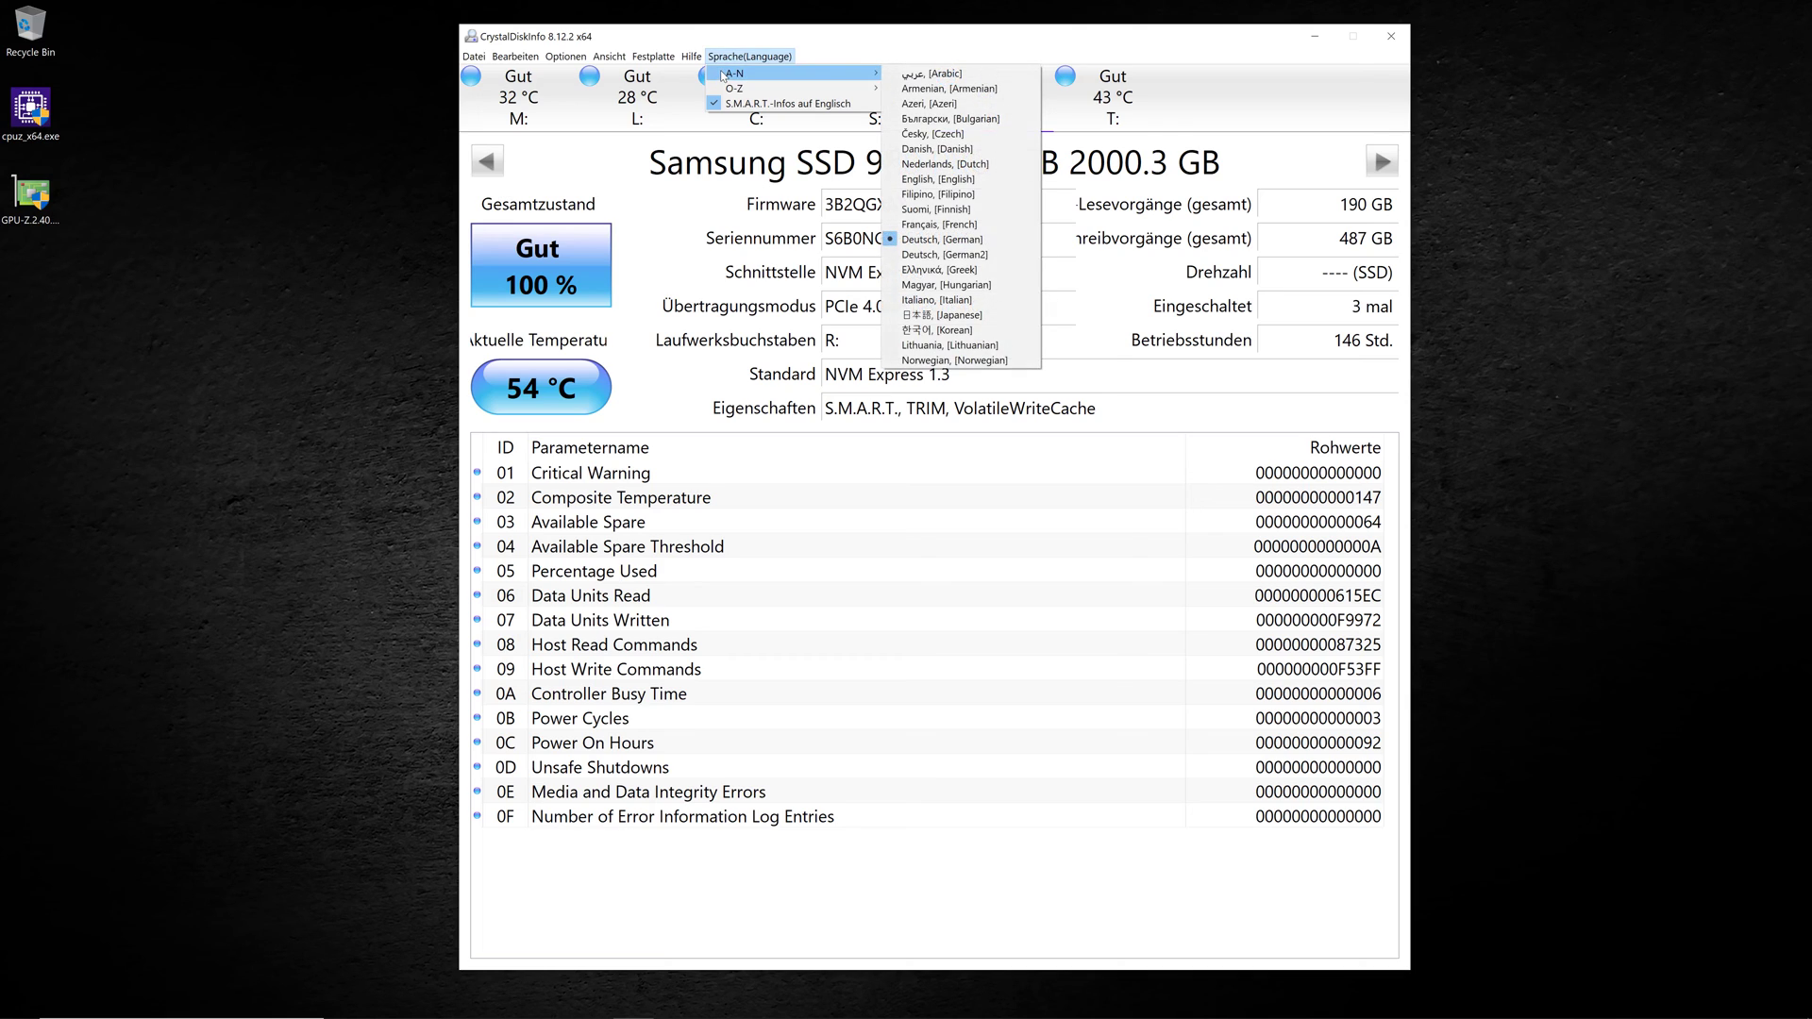
pyautogui.click(891, 185)
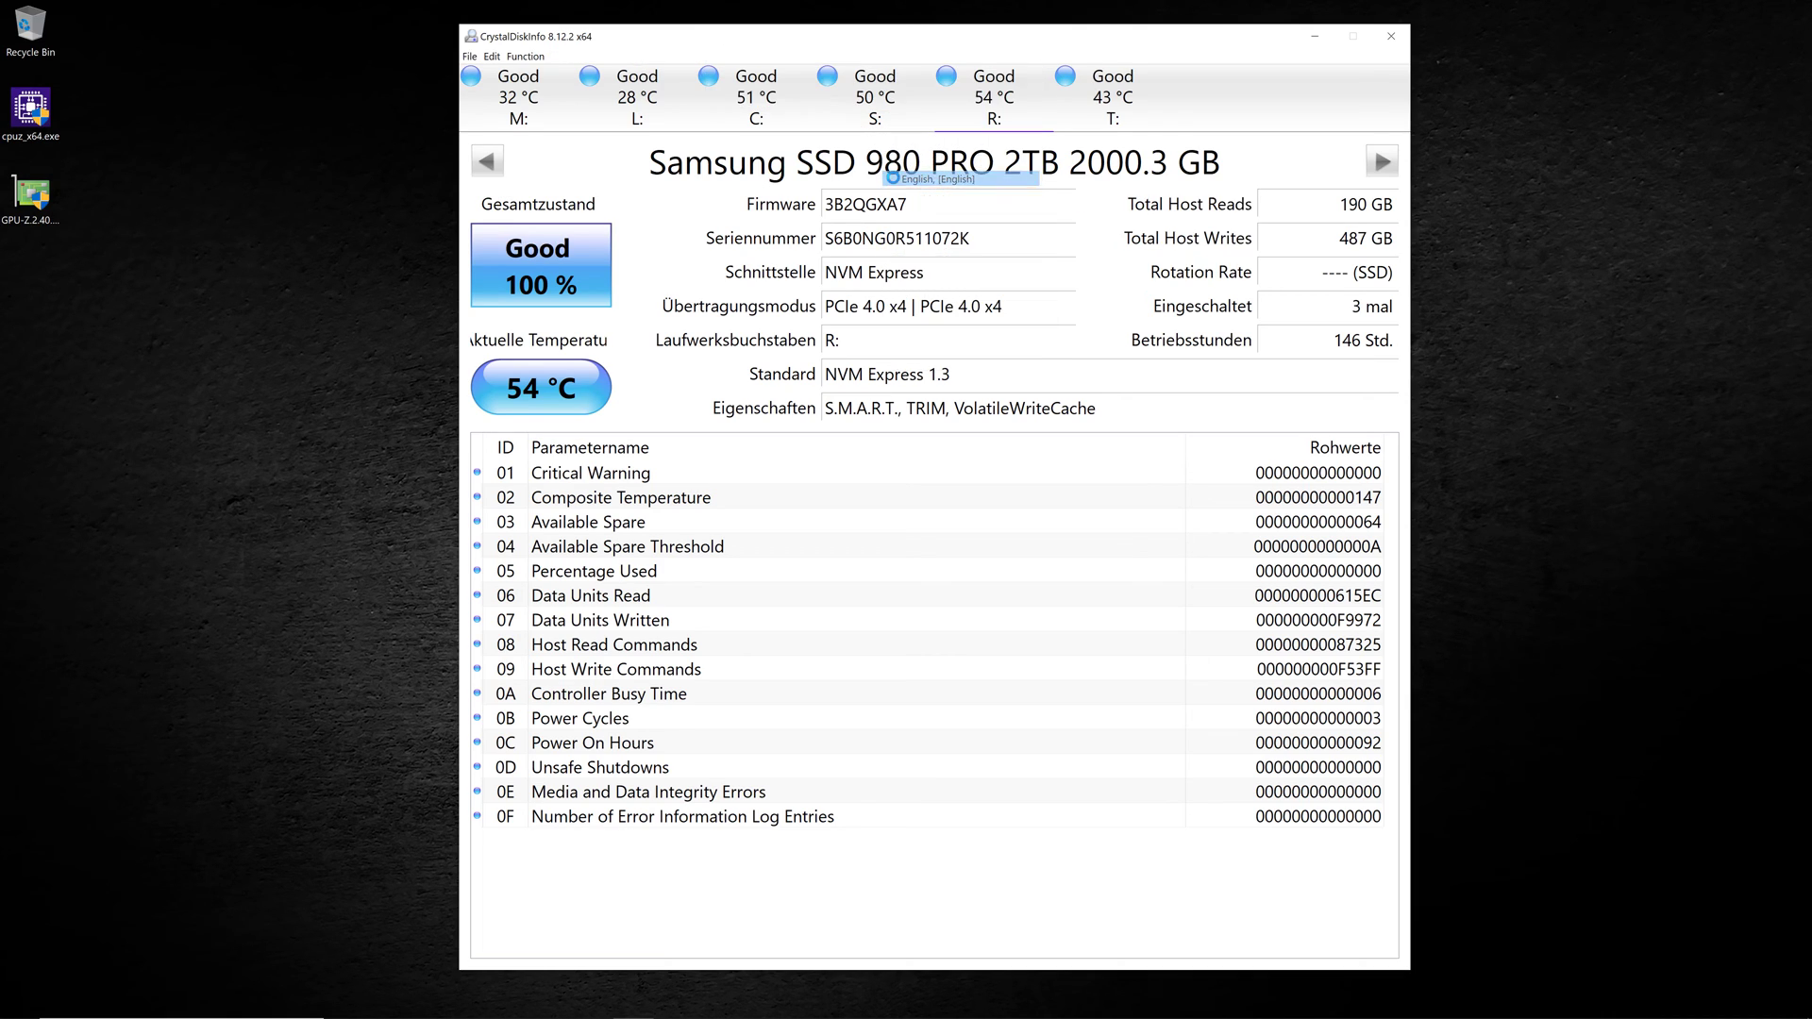